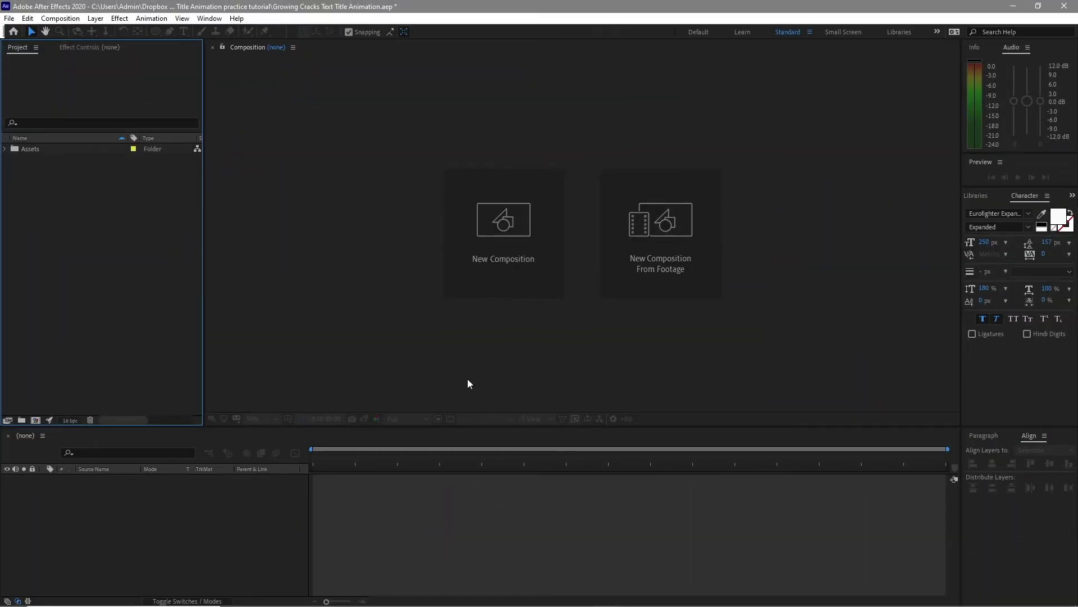
# - Create a 1920 x 1080, 30 fps, 10-second composition named Text Alpha
pyautogui.click(70, 21)
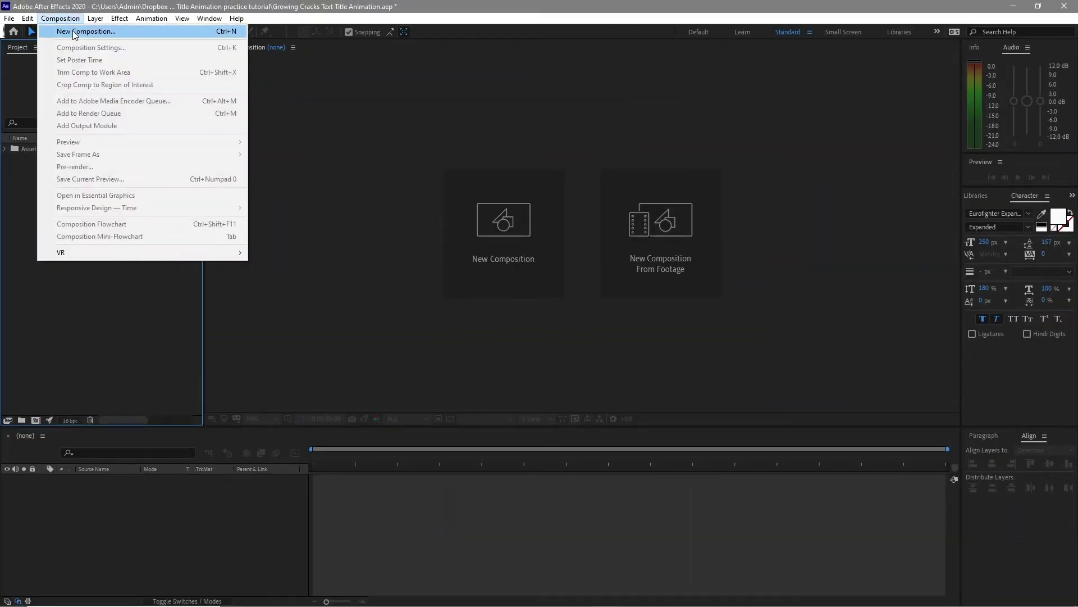
pyautogui.click(79, 31)
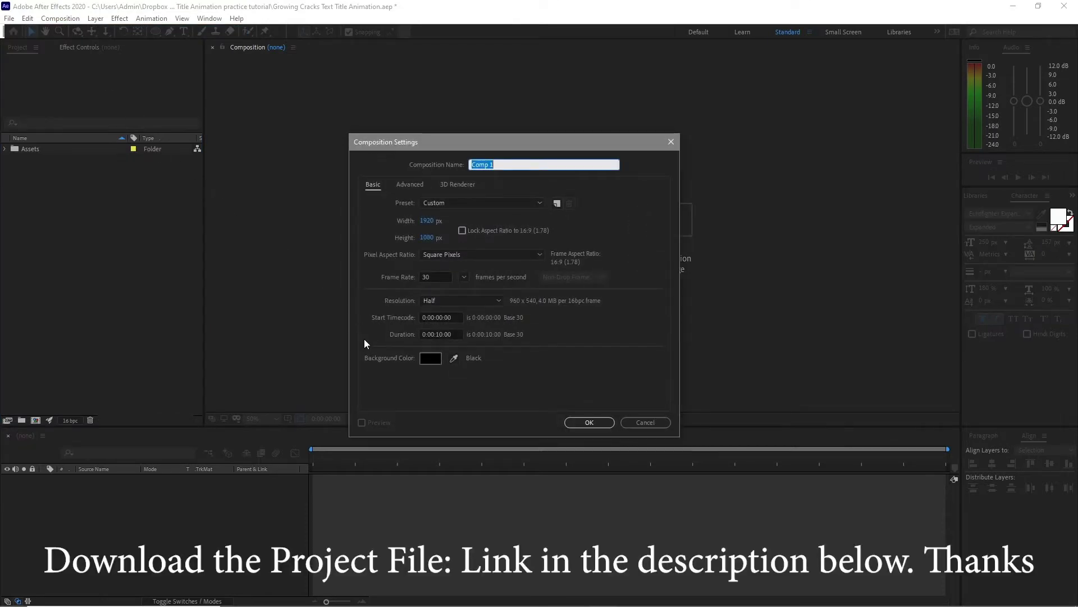
pyautogui.write('Text Alpha')
pyautogui.click(588, 422)
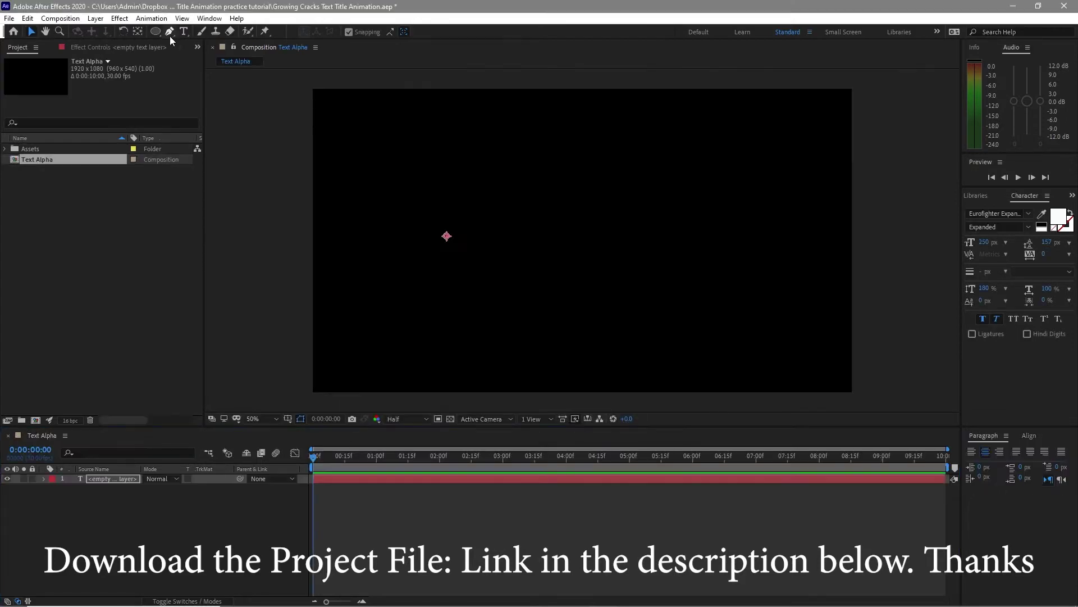
# - Add a text layer reading CRACKS in the Text Alpha composition
pyautogui.hotkey('ctrl', 't')
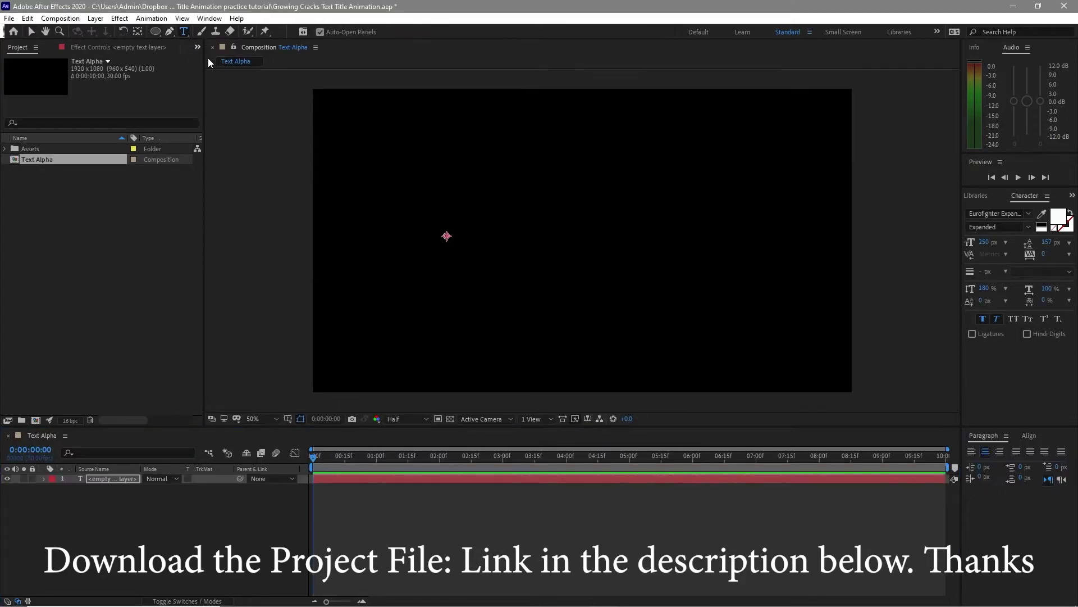
pyautogui.click(481, 232)
pyautogui.write('CRA')
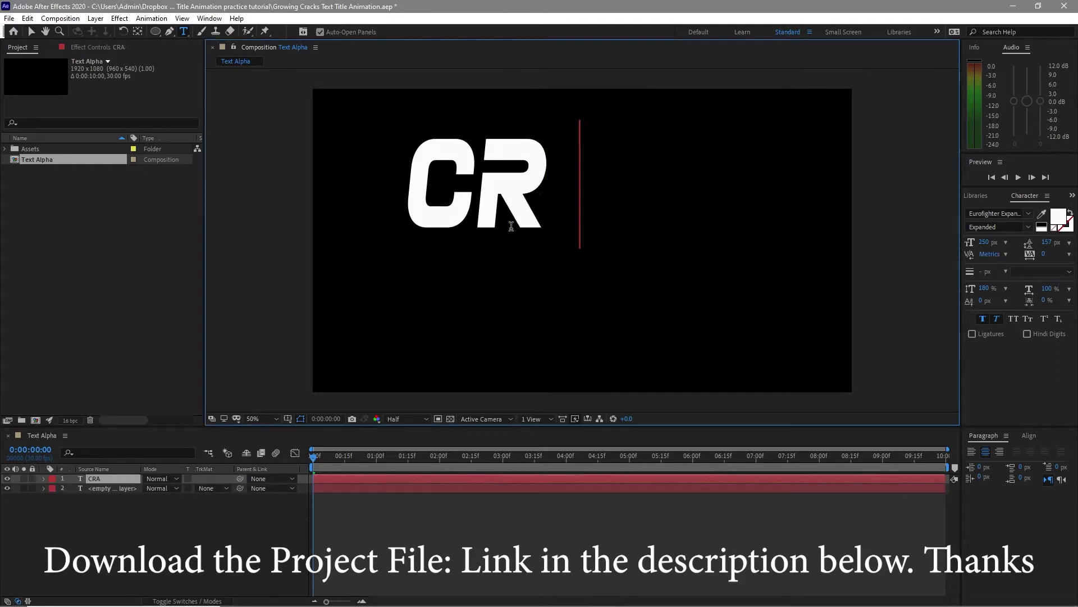
pyautogui.write('CKS')
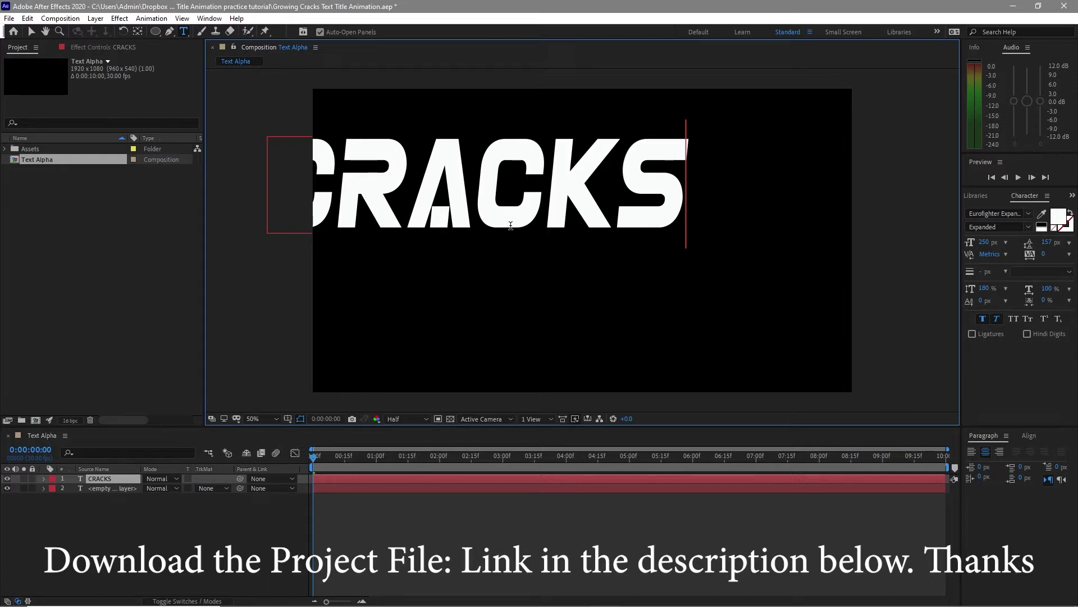
pyautogui.press('Escape')
pyautogui.press('v')
# - Center the CRACKS text layer horizontally and vertically in the composition
pyautogui.click(1029, 435)
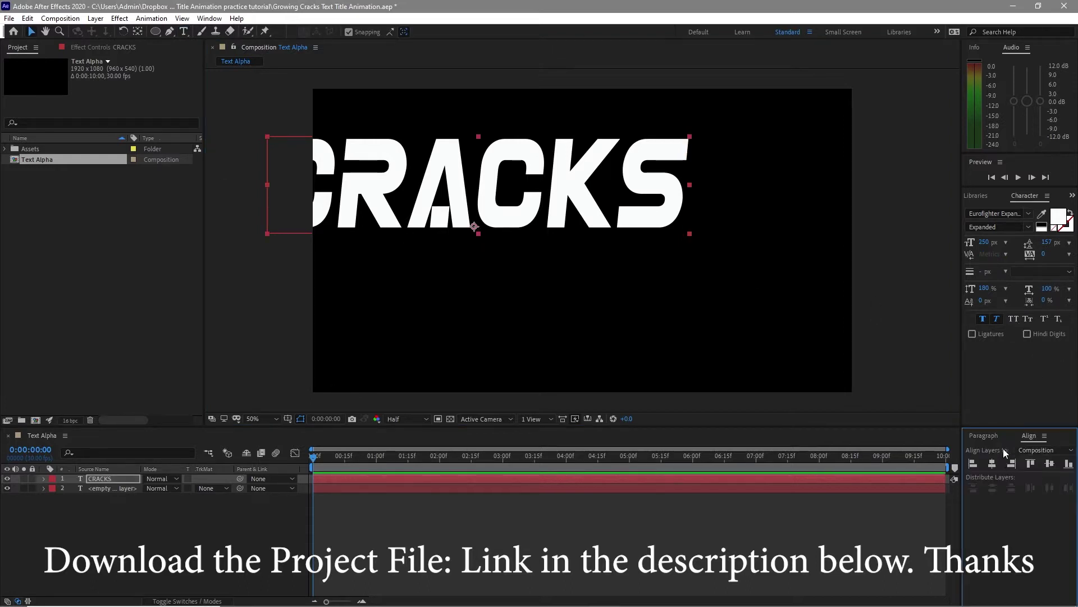
pyautogui.click(993, 463)
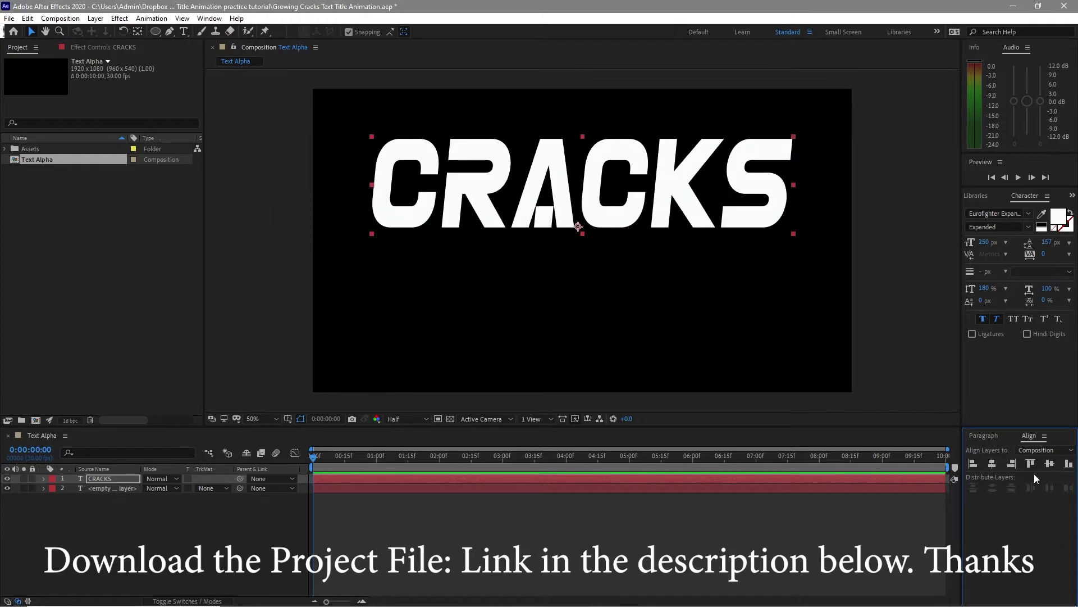
pyautogui.click(1049, 464)
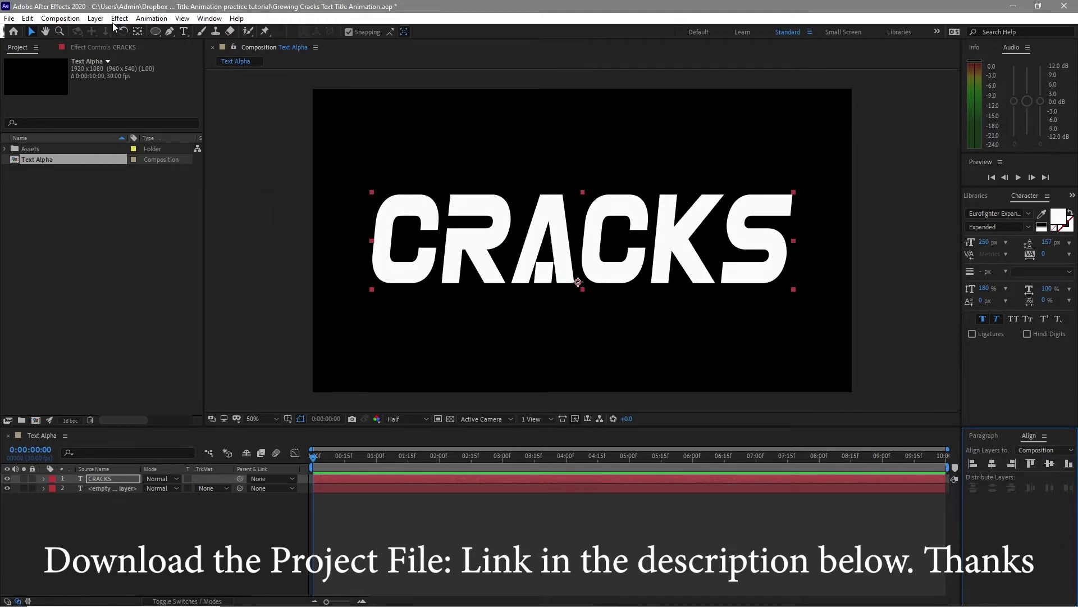
# - Create a composition named Bevel Alpha and place the Text Alpha composition in it as a layer
pyautogui.click(60, 18)
pyautogui.click(71, 31)
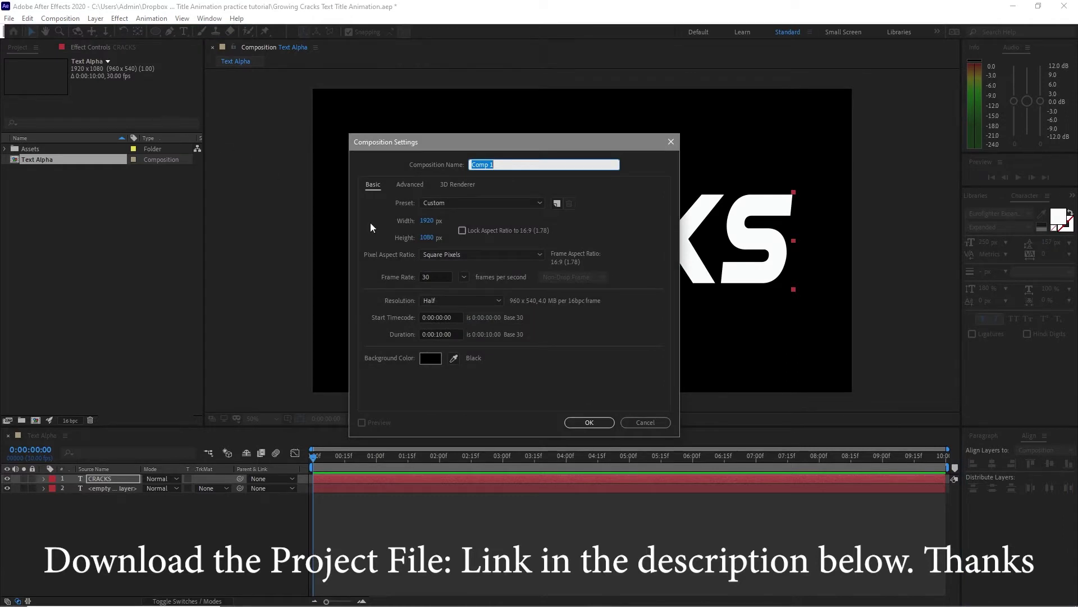
pyautogui.write('Bevel Alpha')
pyautogui.click(593, 424)
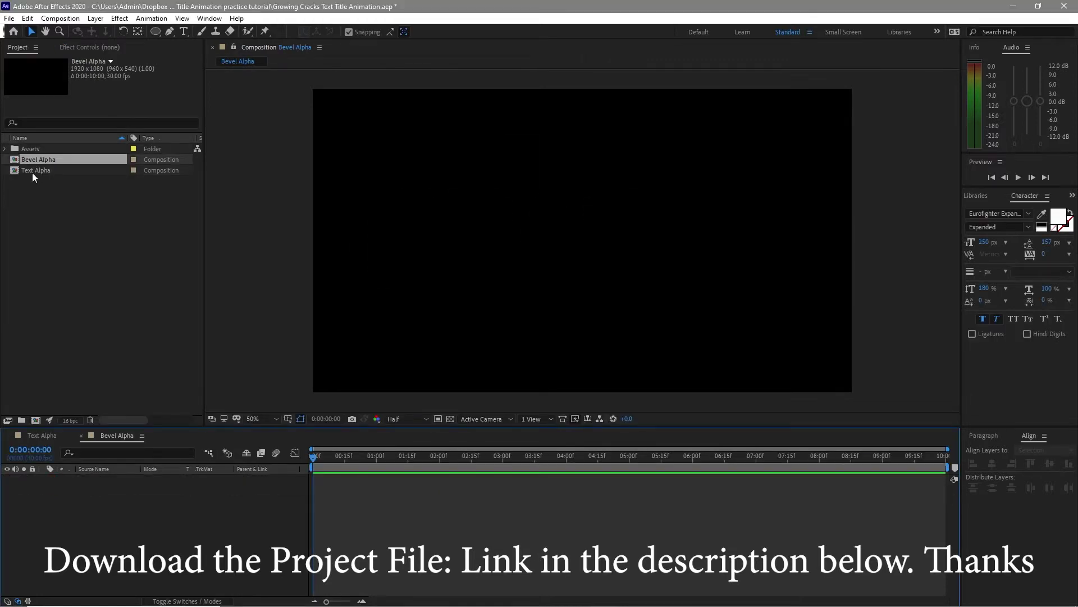
pyautogui.click(32, 170)
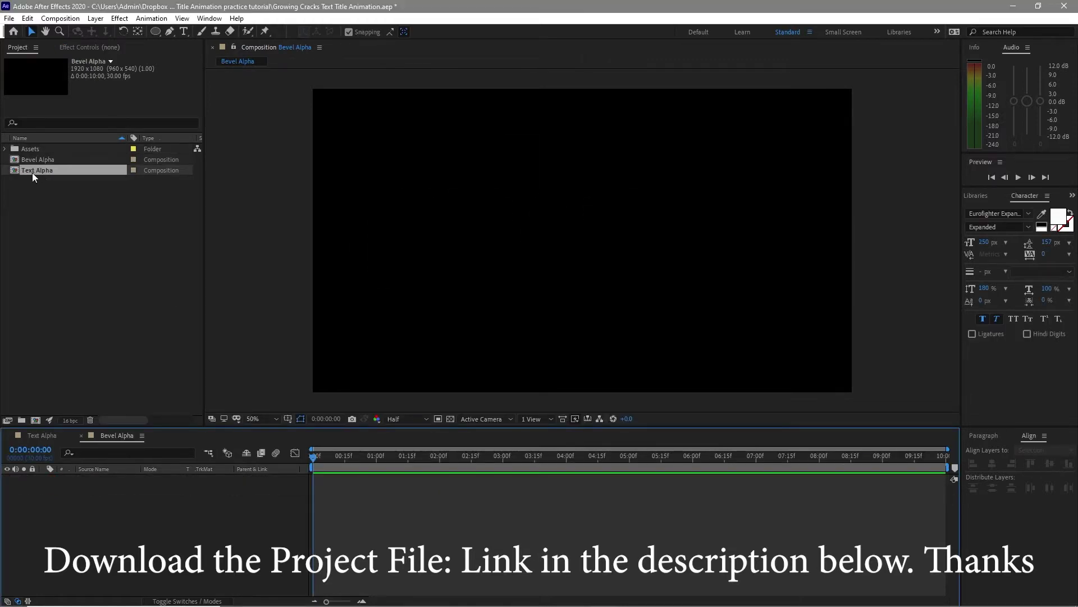
pyautogui.moveTo(33, 173); pyautogui.dragTo(72, 499)
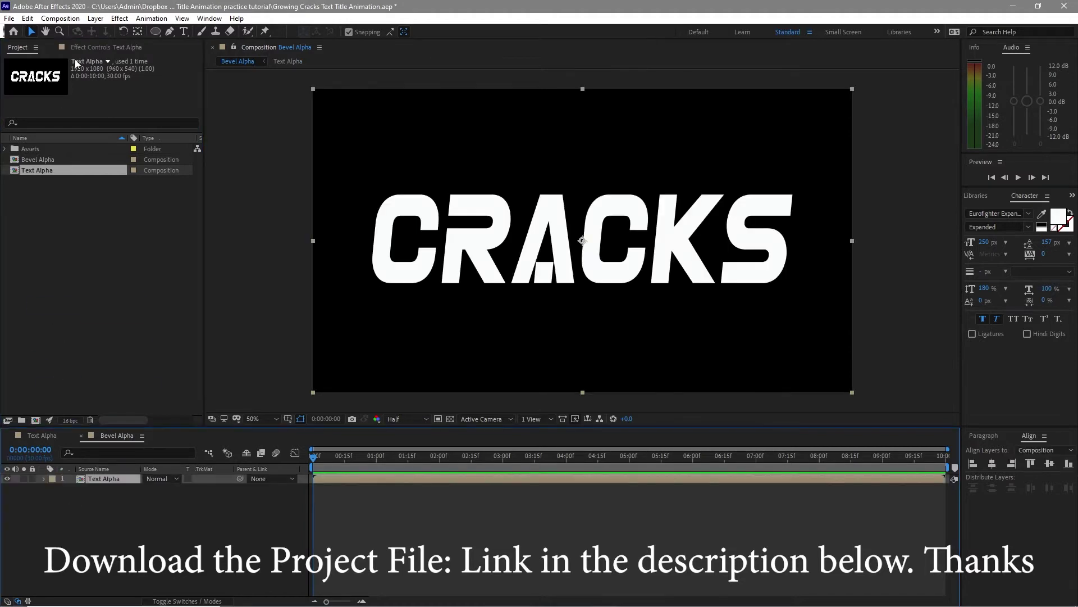
# - Add an Inner Glow layer style to the Text Alpha layer and set its color to black (000000)
pyautogui.click(96, 18)
pyautogui.moveTo(162, 308)
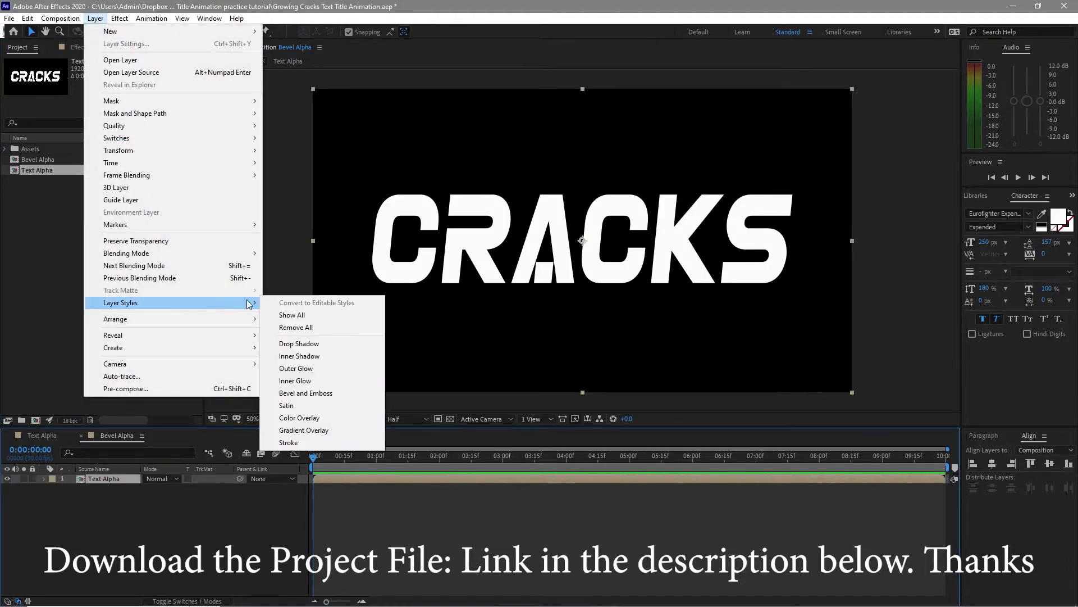
pyautogui.click(313, 383)
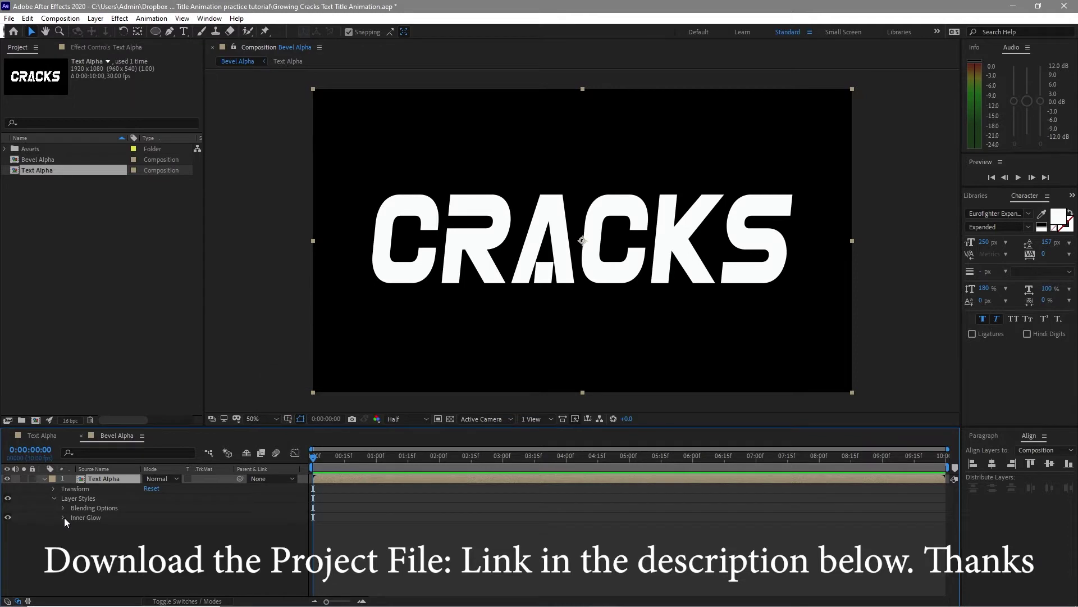
pyautogui.click(63, 517)
pyautogui.click(150, 526)
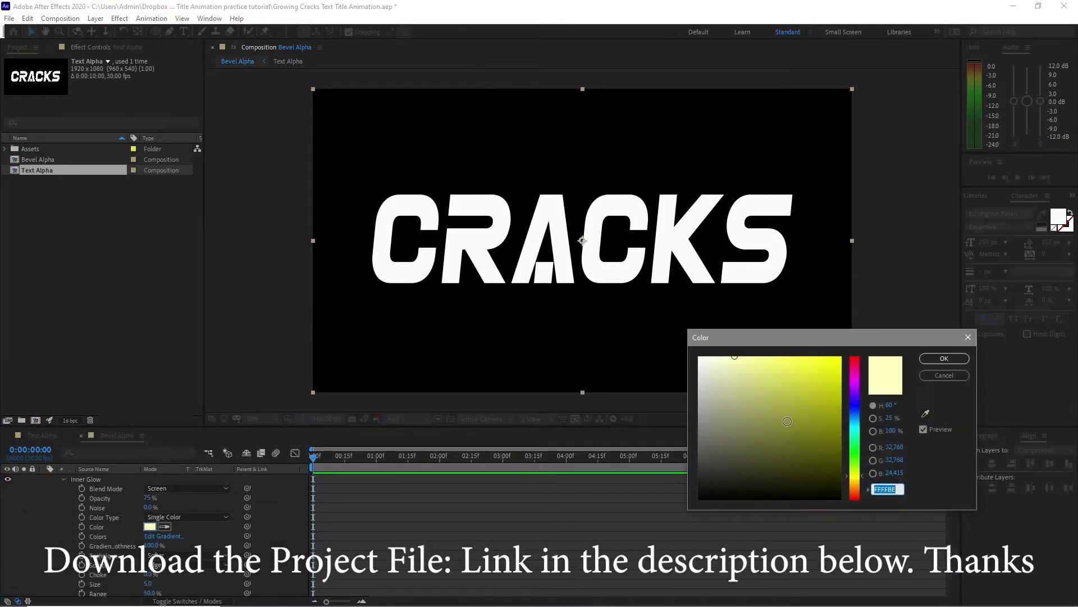
pyautogui.moveTo(784, 431); pyautogui.dragTo(683, 505)
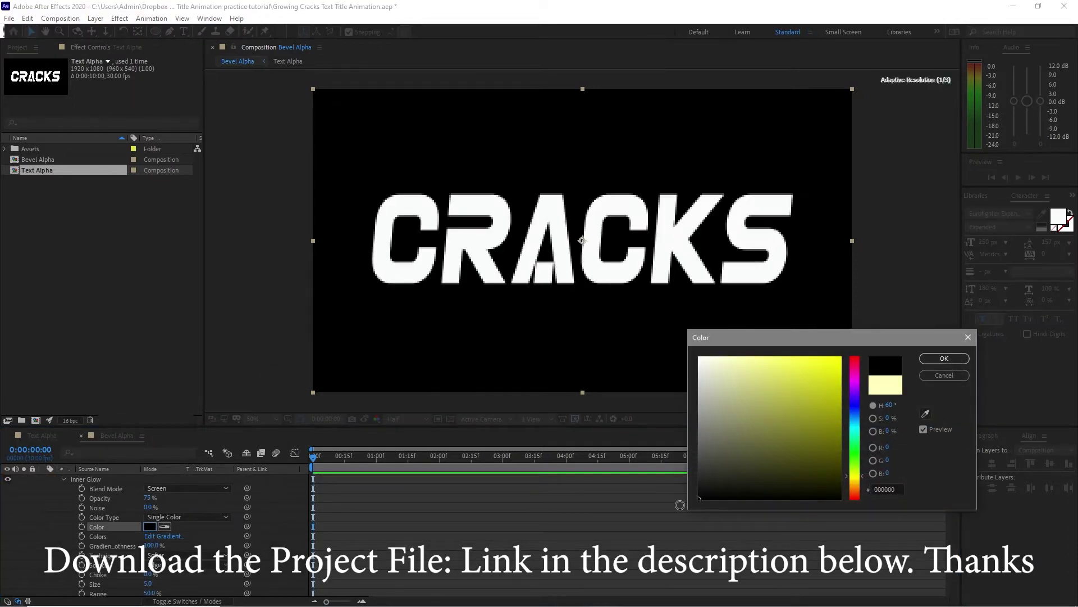
pyautogui.click(943, 358)
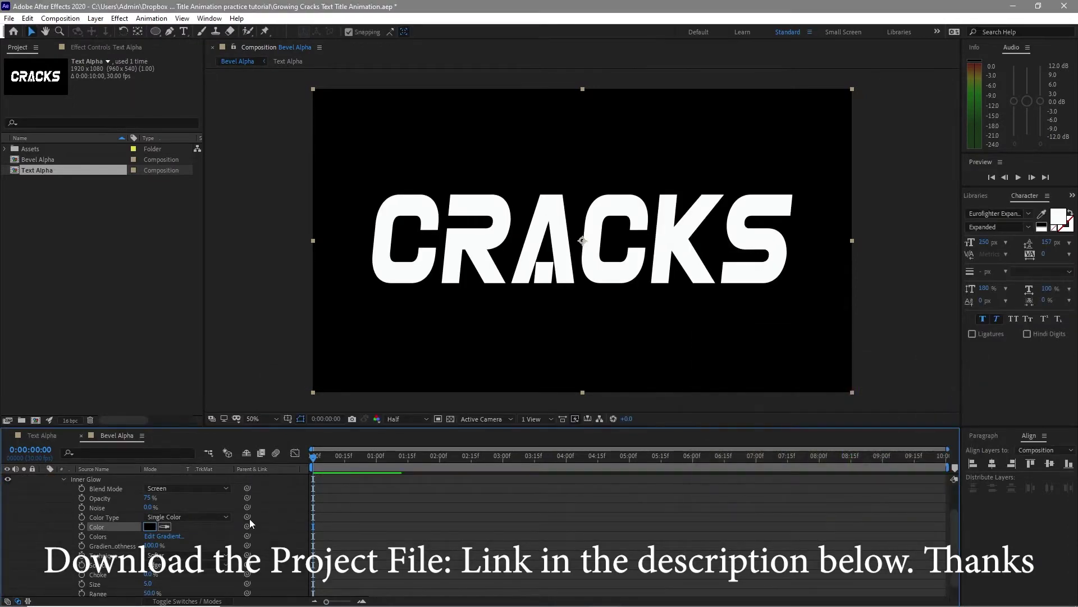
# - Set the Inner Glow's blend mode to Normal, its technique to Precise and its size to 15
pyautogui.click(205, 493)
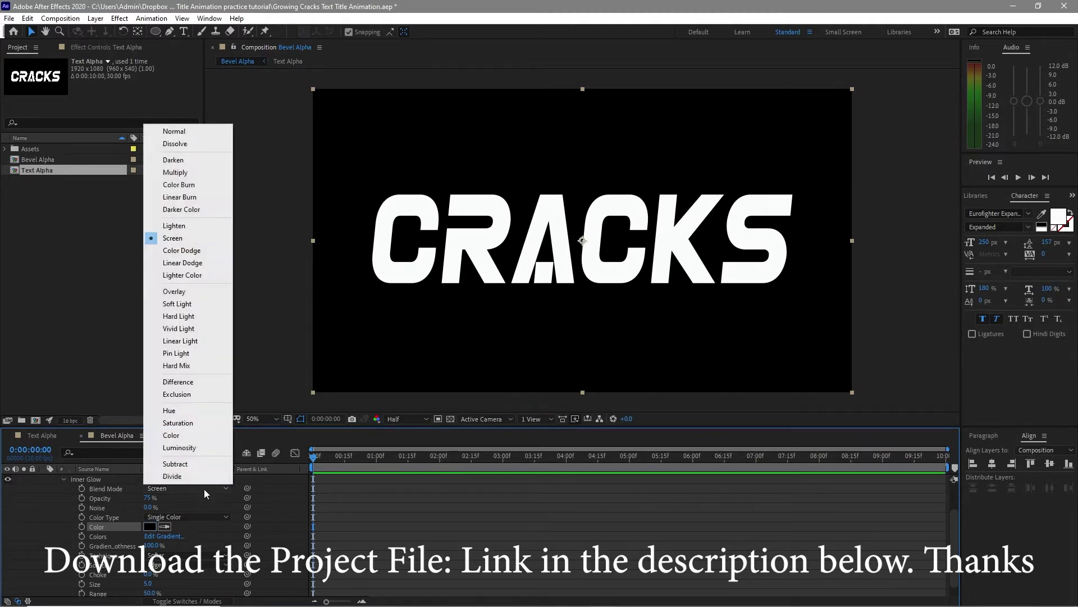
pyautogui.click(174, 131)
pyautogui.click(171, 555)
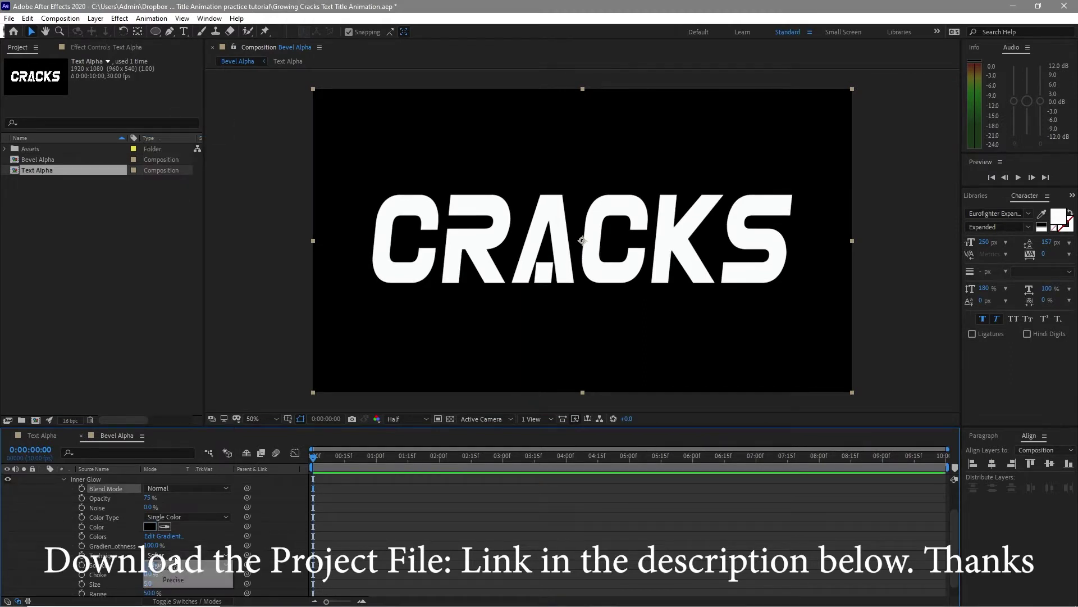
pyautogui.click(175, 579)
pyautogui.click(149, 584)
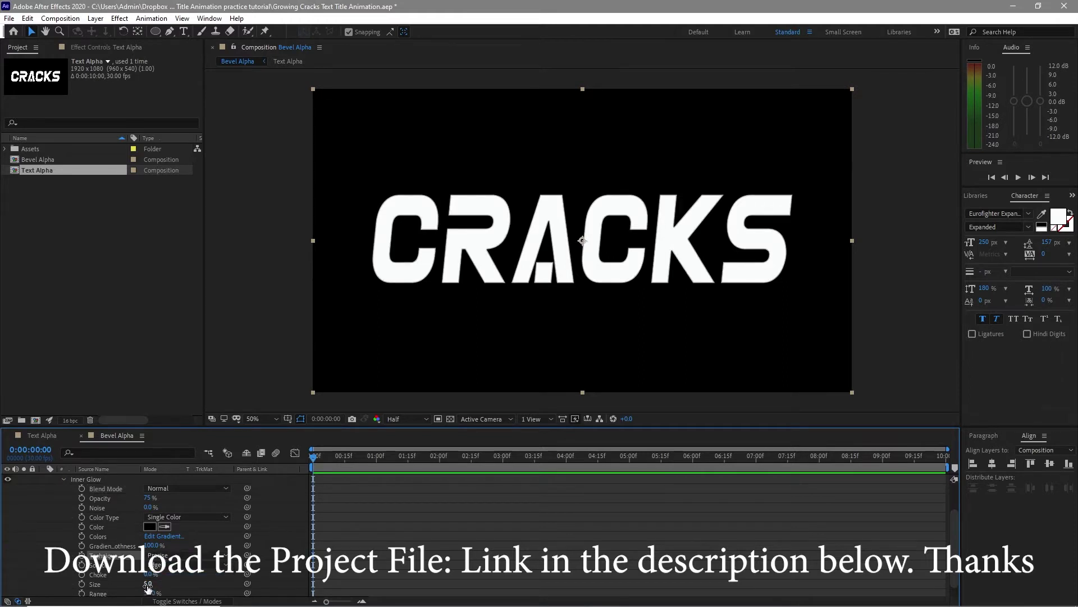
pyautogui.write('15')
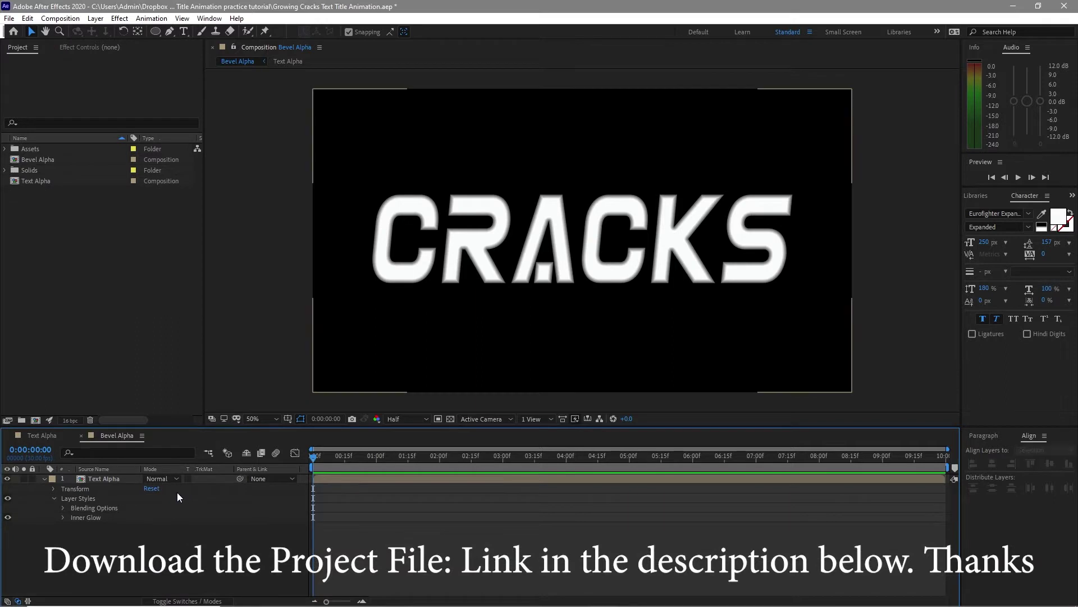
# - Check the transparent areas around the beveled text with the transparency grid, and deselect all layers
pyautogui.click(451, 418)
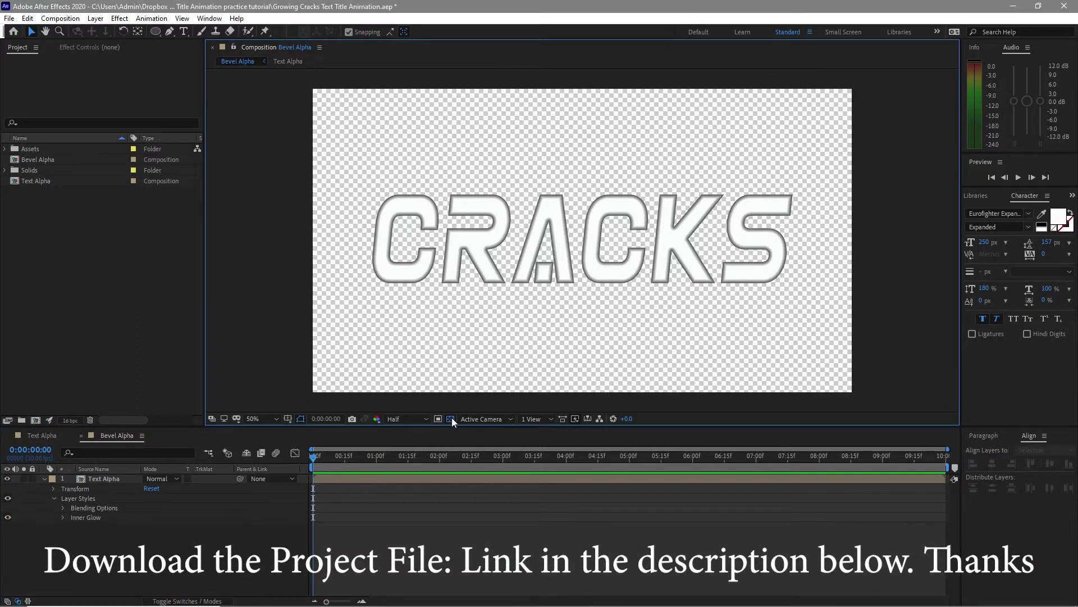
pyautogui.click(451, 419)
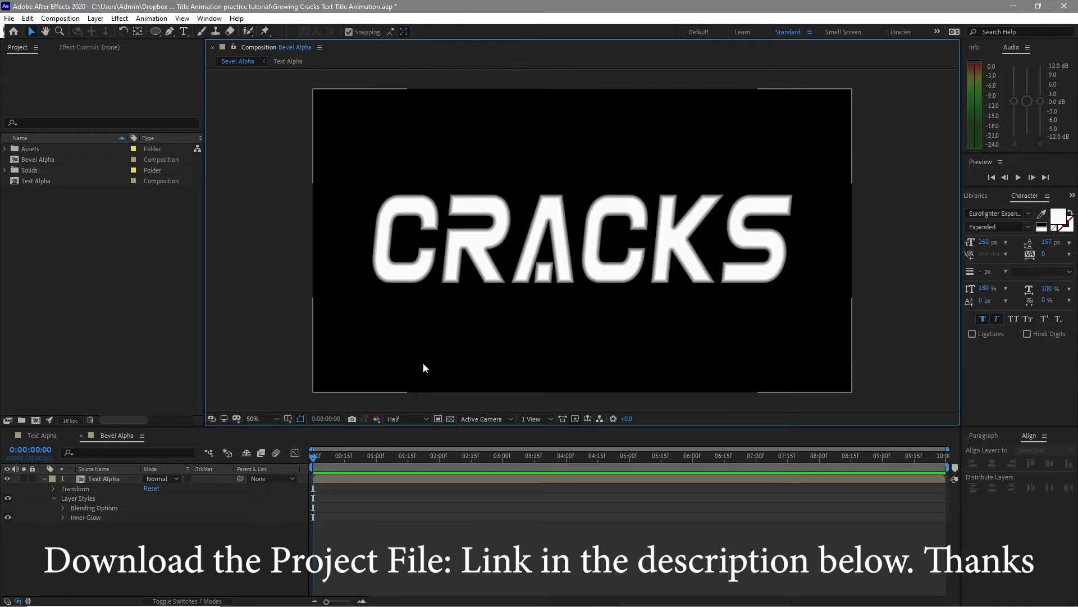
pyautogui.hotkey('ctrl', 'shift', 'a')
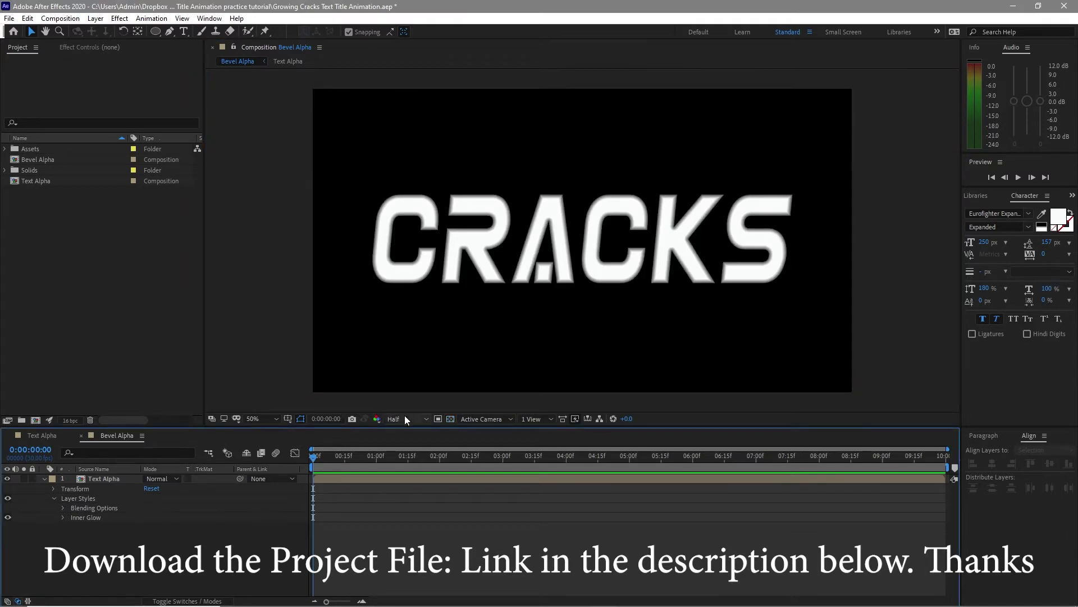
# - Add a new adjustment layer above the Text Alpha layer in the Bevel Alpha composition
pyautogui.click(97, 19)
pyautogui.moveTo(121, 32)
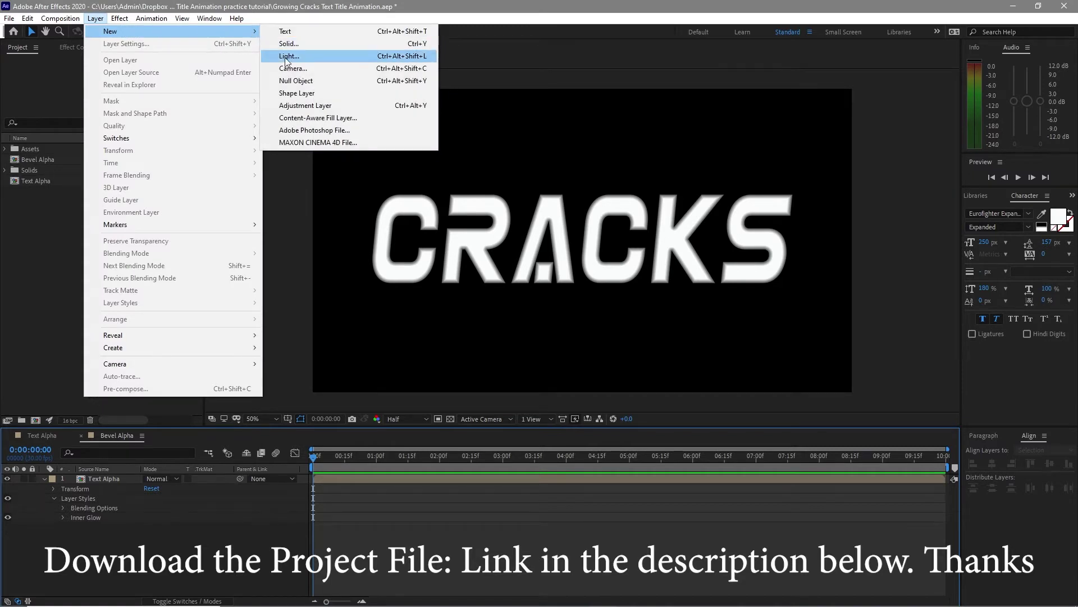
pyautogui.click(308, 107)
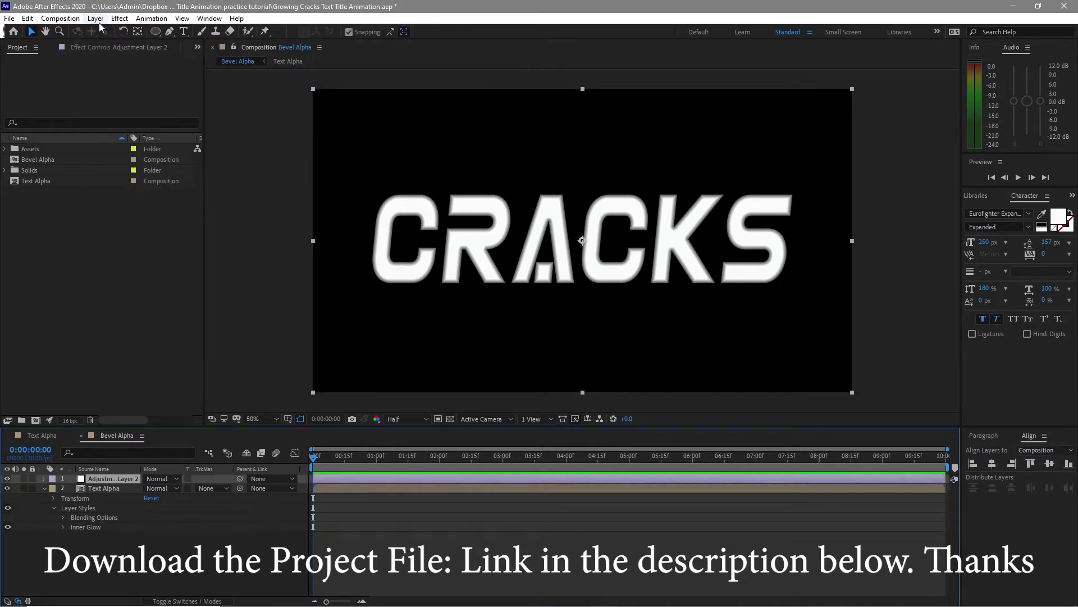
# - Apply the Solid Composite effect to the adjustment layer with black (000000) as its color, and check the background against the transparency grid
pyautogui.click(119, 19)
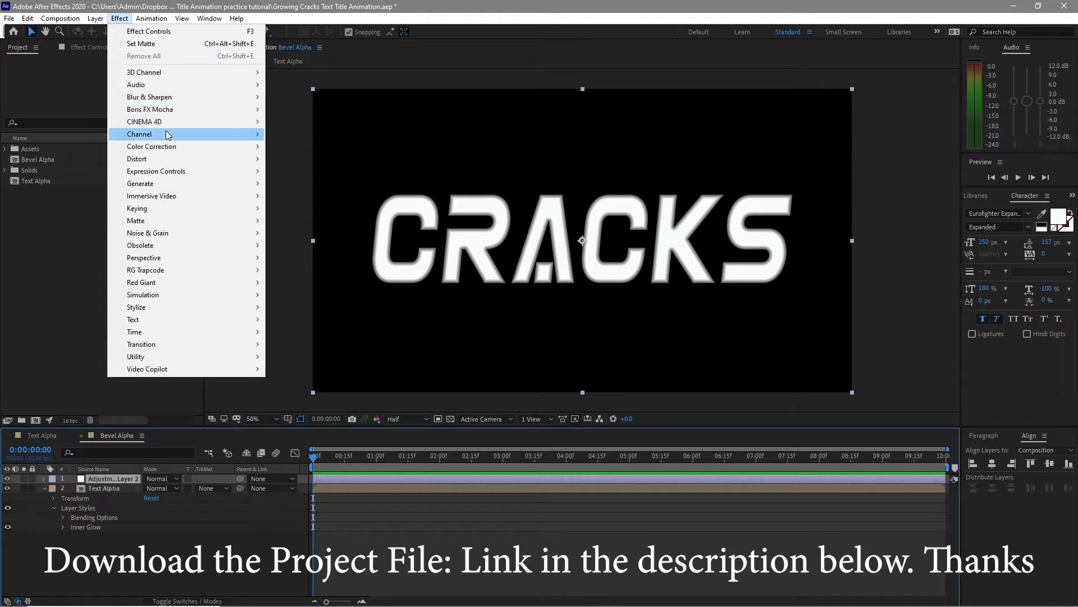
pyautogui.moveTo(167, 135)
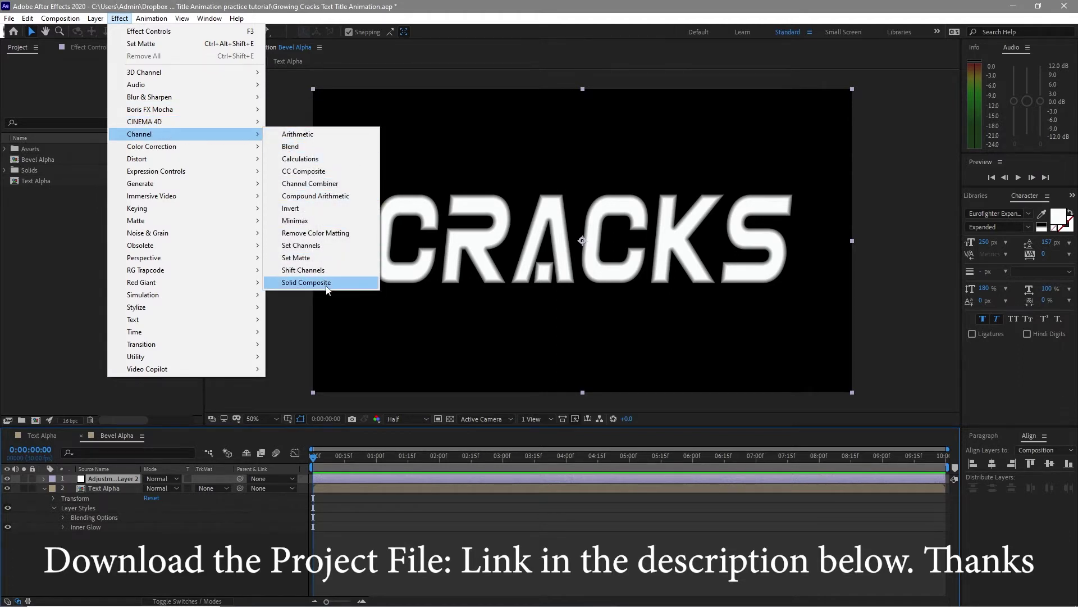
pyautogui.click(306, 283)
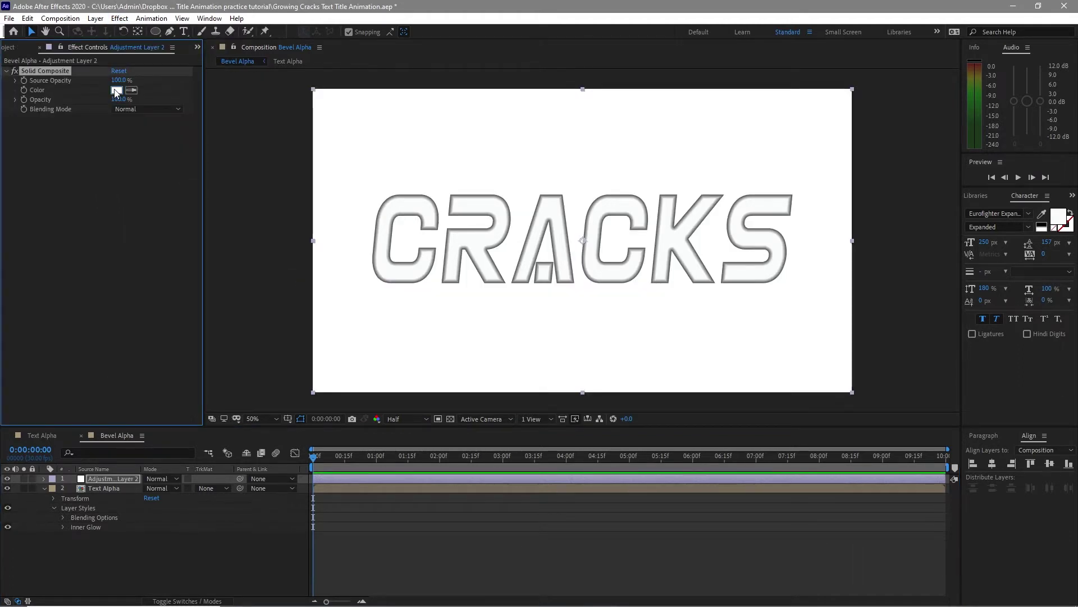
pyautogui.click(117, 90)
pyautogui.moveTo(751, 462); pyautogui.dragTo(684, 532)
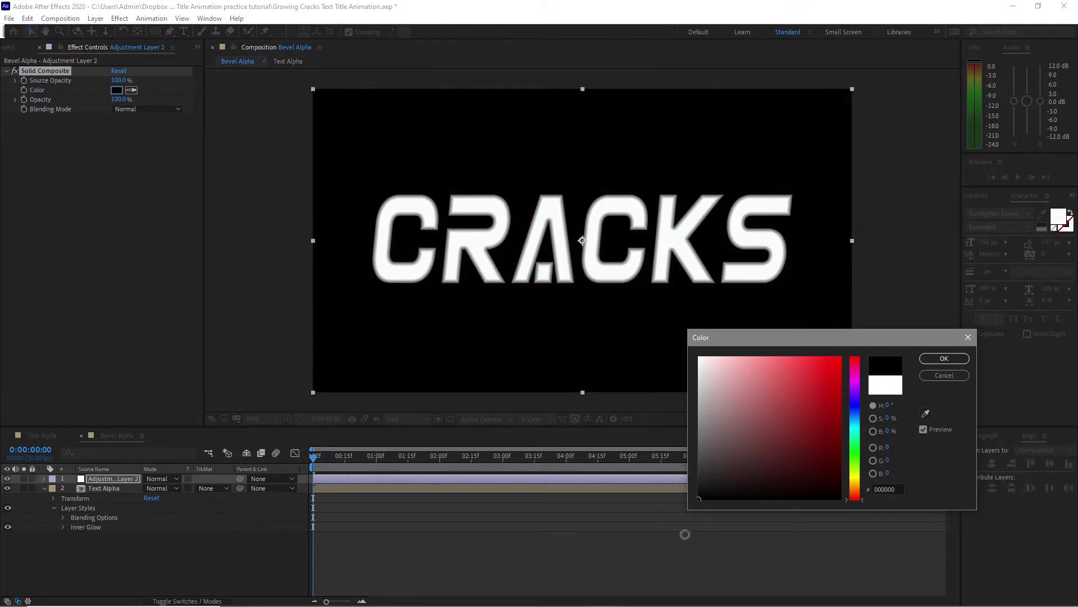
pyautogui.click(946, 361)
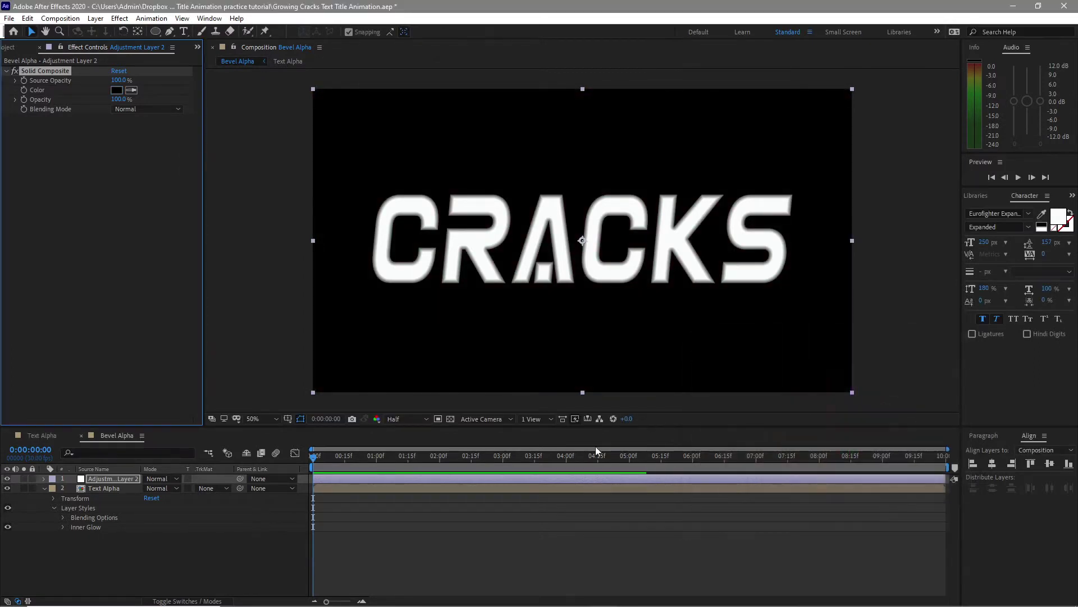
pyautogui.click(451, 419)
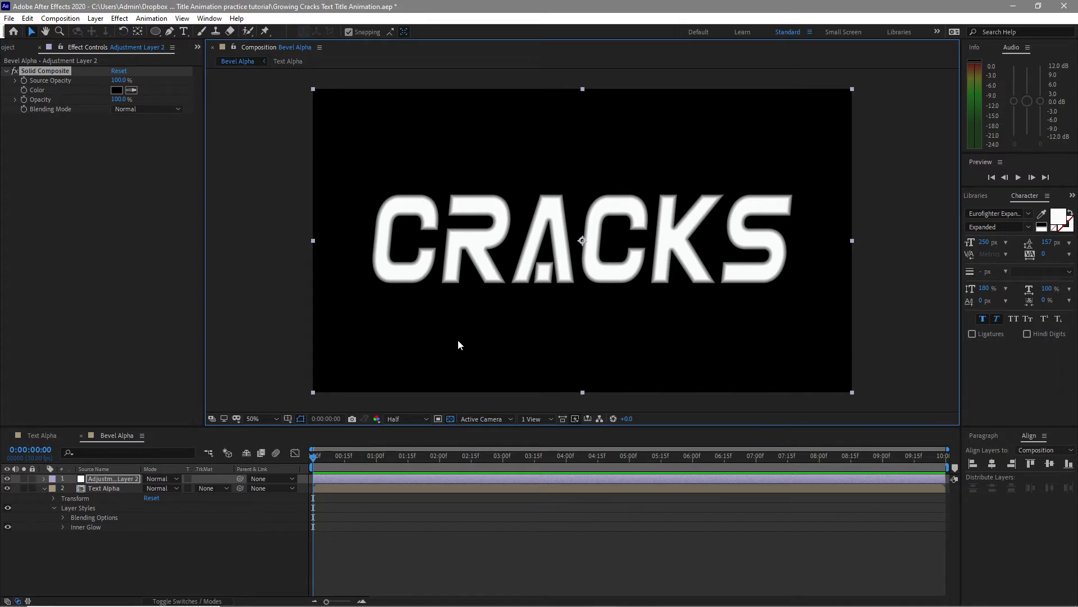
pyautogui.click(450, 419)
# - Apply Fast Box Blur to the adjustment layer with a blur radius of 1, 1 iteration and Repeat Edge Pixels enabled
pyautogui.click(120, 18)
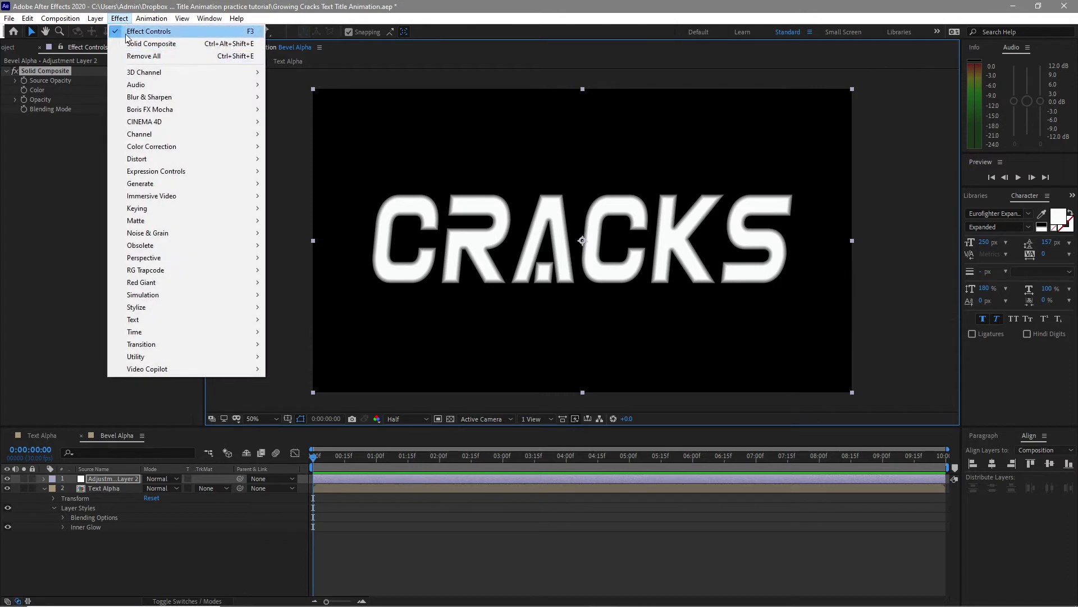
pyautogui.moveTo(163, 97)
pyautogui.click(300, 221)
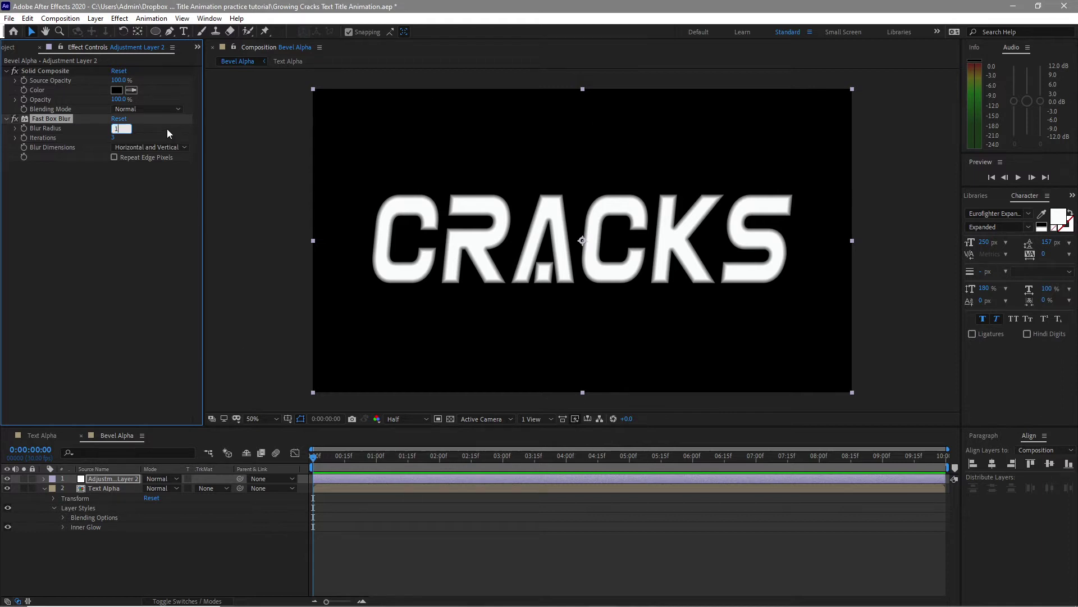
pyautogui.press('Tab')
pyautogui.write('1')
pyautogui.press('Return')
# - Create a new composition named Text Manipulation and place Bevel Alpha in it with Text Alpha below
pyautogui.click(74, 21)
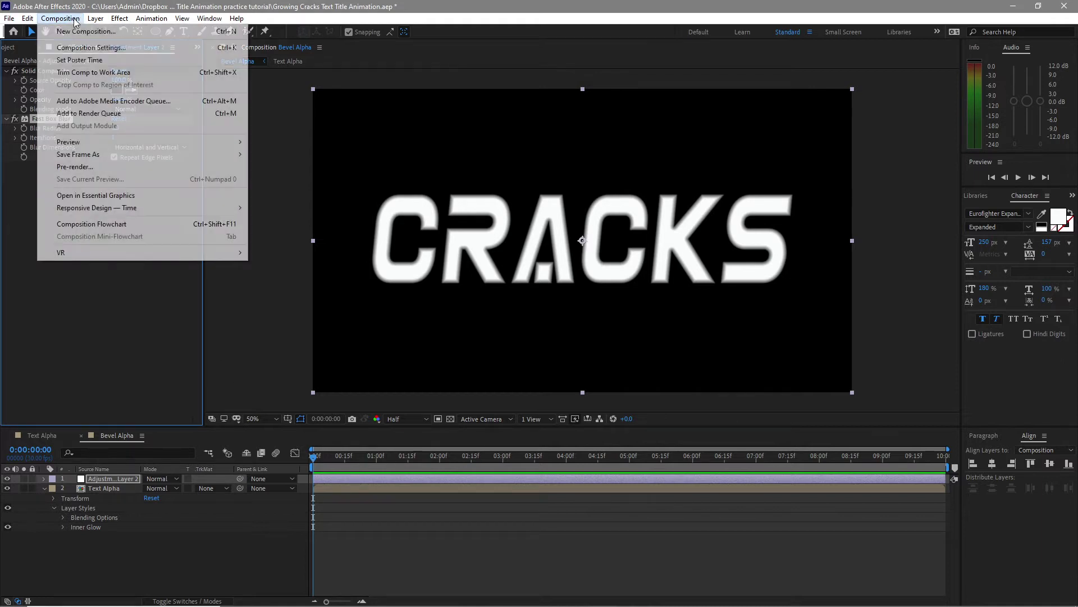
pyautogui.click(81, 48)
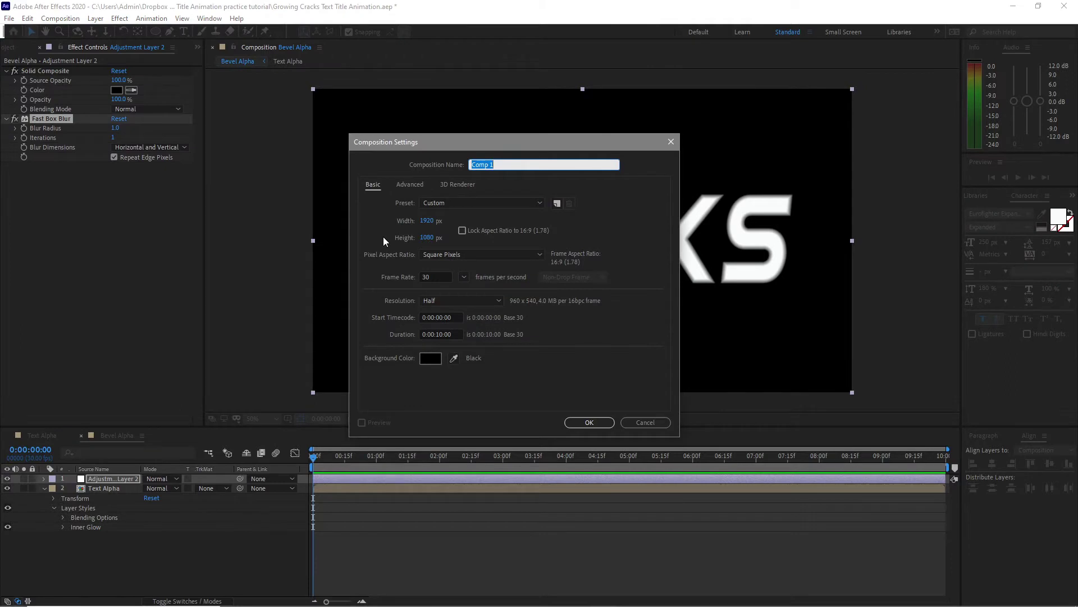
pyautogui.write('Text Manipulation')
pyautogui.click(589, 423)
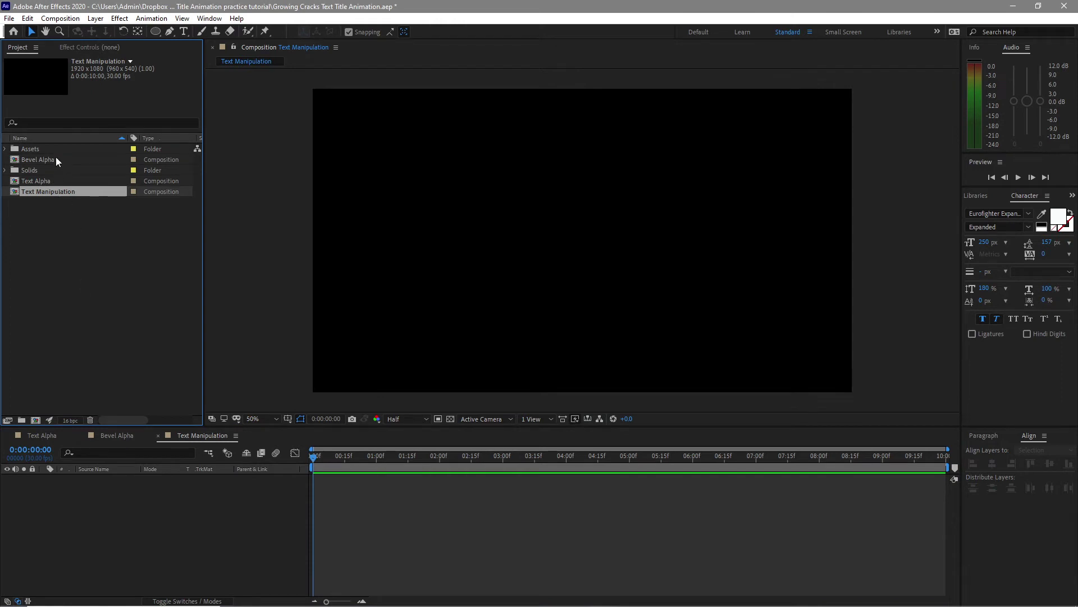
pyautogui.moveTo(55, 158); pyautogui.dragTo(58, 498)
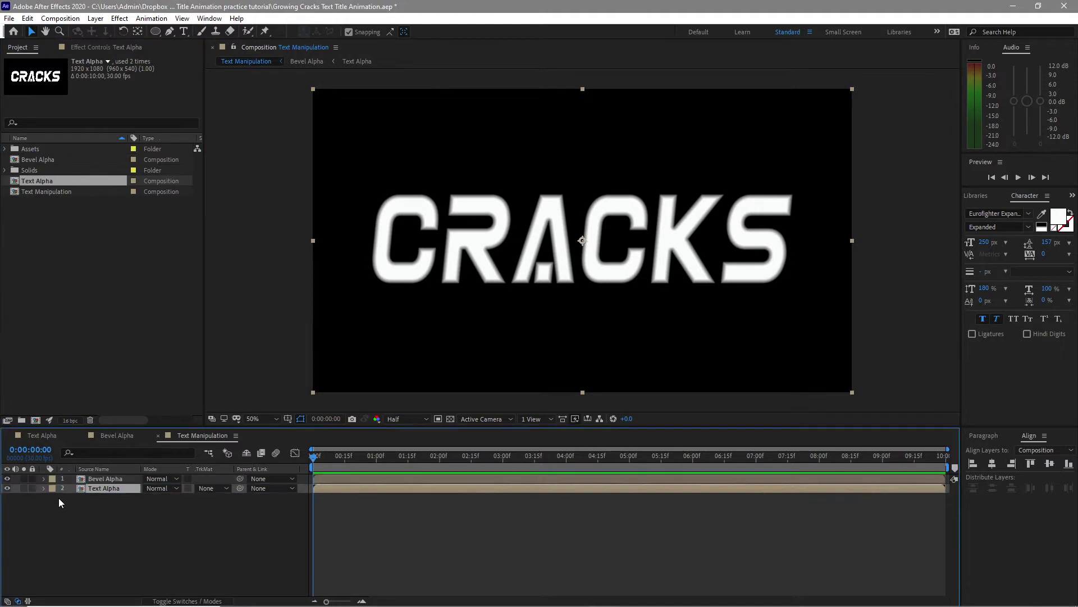
# - Add RockTexture.jpg above the Bevel Alpha layer and pre-compose it, moving all attributes into the new composition
pyautogui.click(5, 148)
pyautogui.click(15, 170)
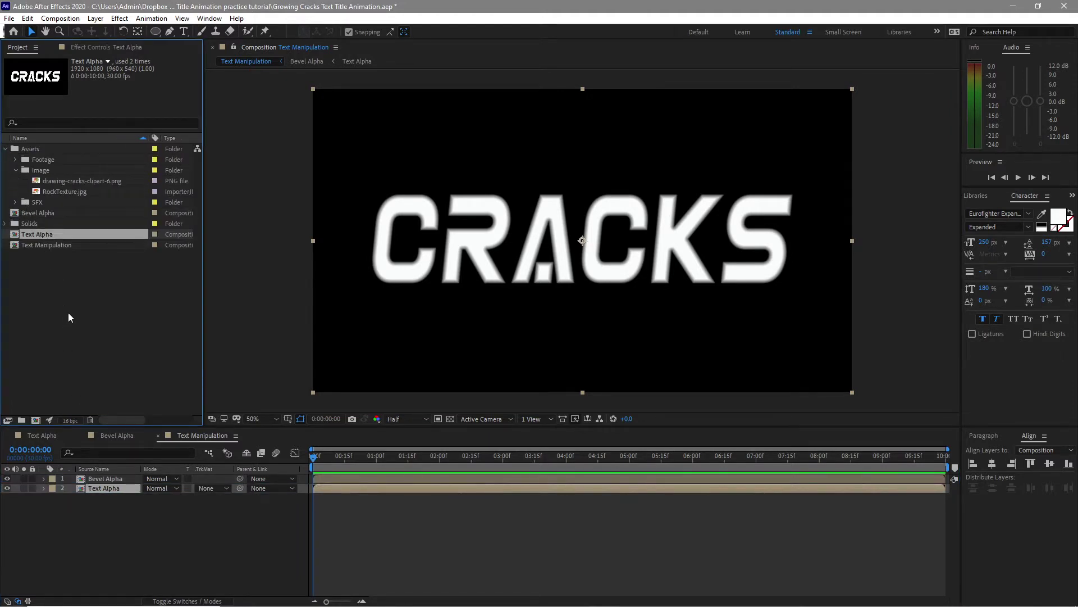
pyautogui.moveTo(71, 192); pyautogui.dragTo(131, 481)
pyautogui.rightClick(130, 480)
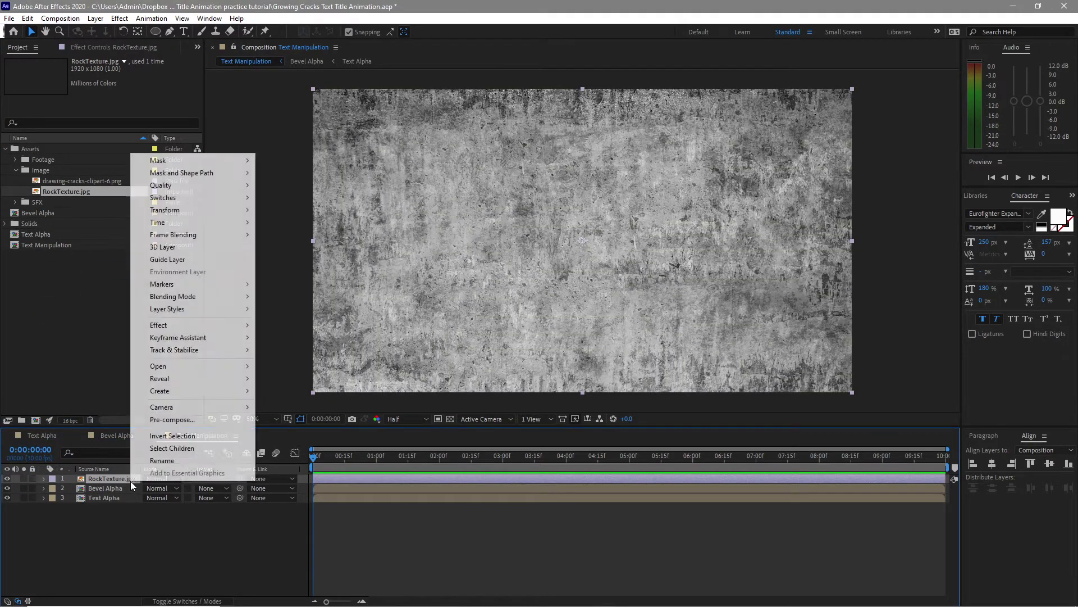
pyautogui.click(172, 419)
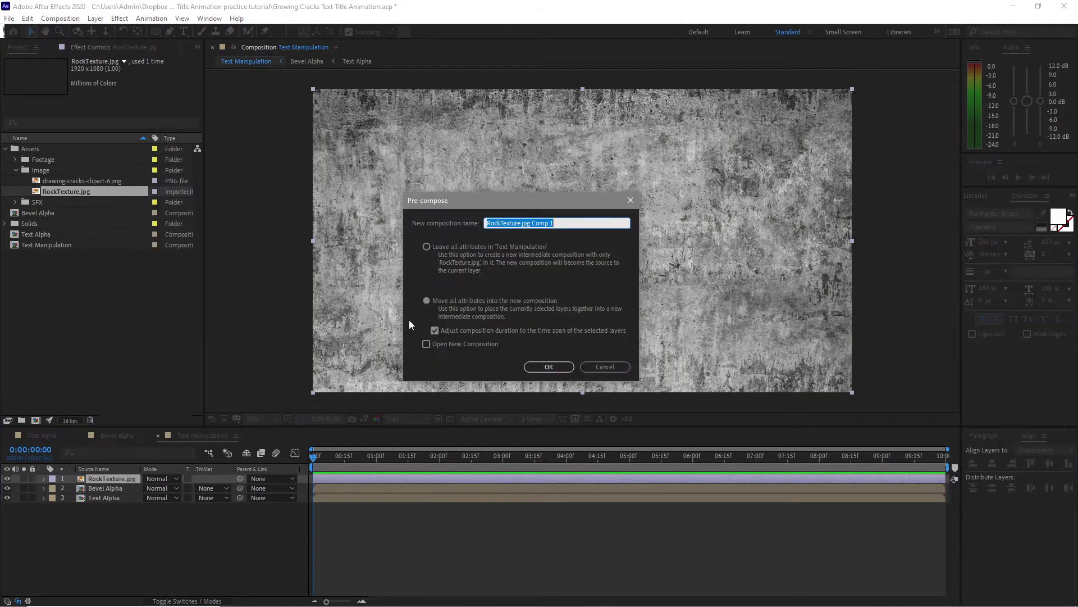
pyautogui.click(426, 300)
pyautogui.click(544, 369)
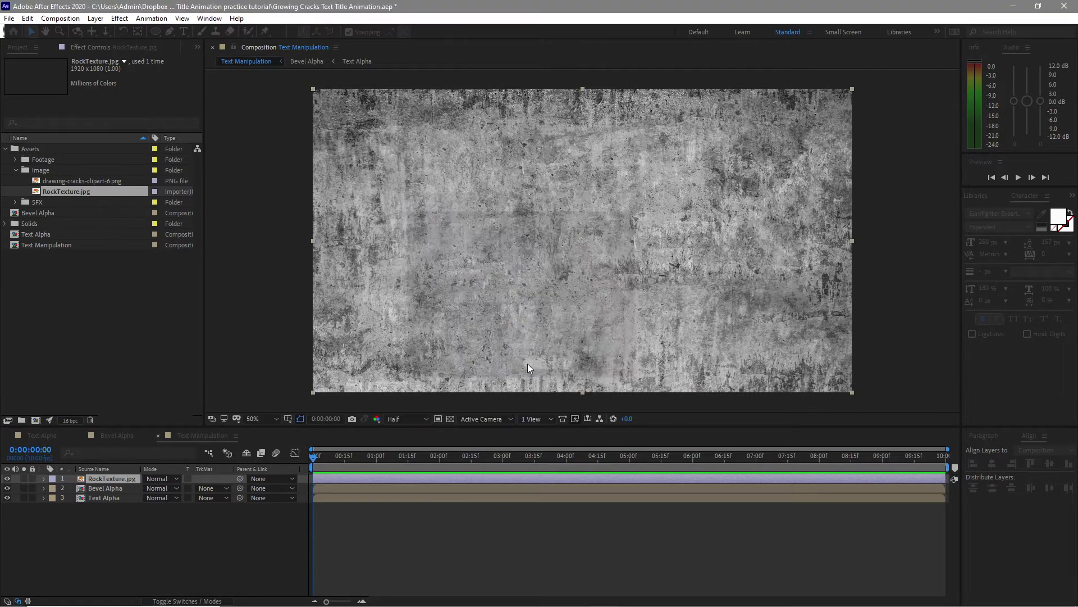
# - Apply the CC Glass effect to the pre-composed rock texture with Bevel Alpha as its bump map
pyautogui.click(120, 18)
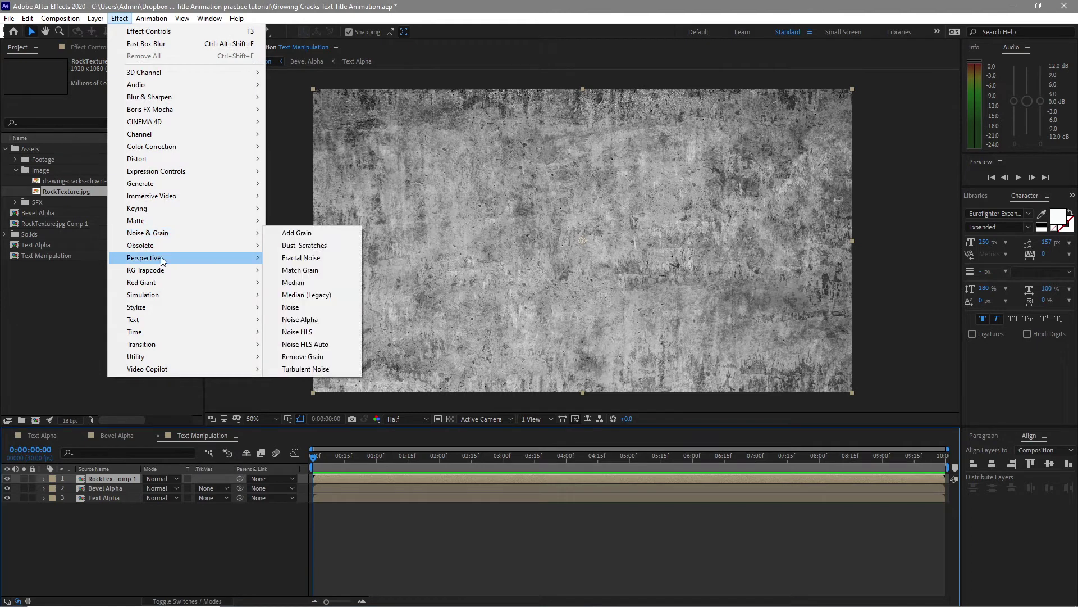
pyautogui.moveTo(192, 307)
pyautogui.click(294, 60)
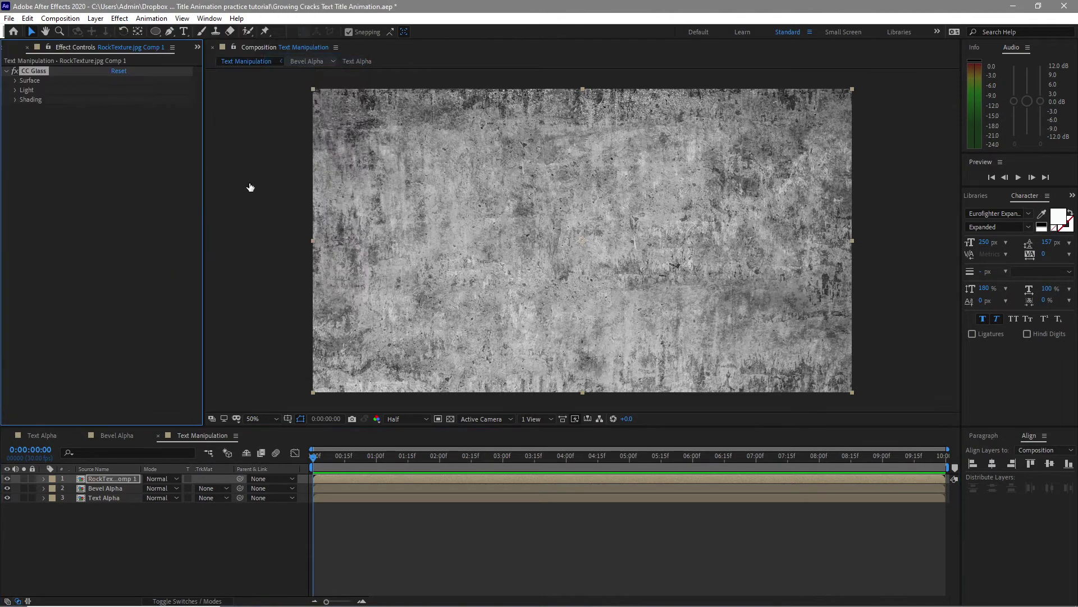
pyautogui.click(16, 81)
pyautogui.click(129, 90)
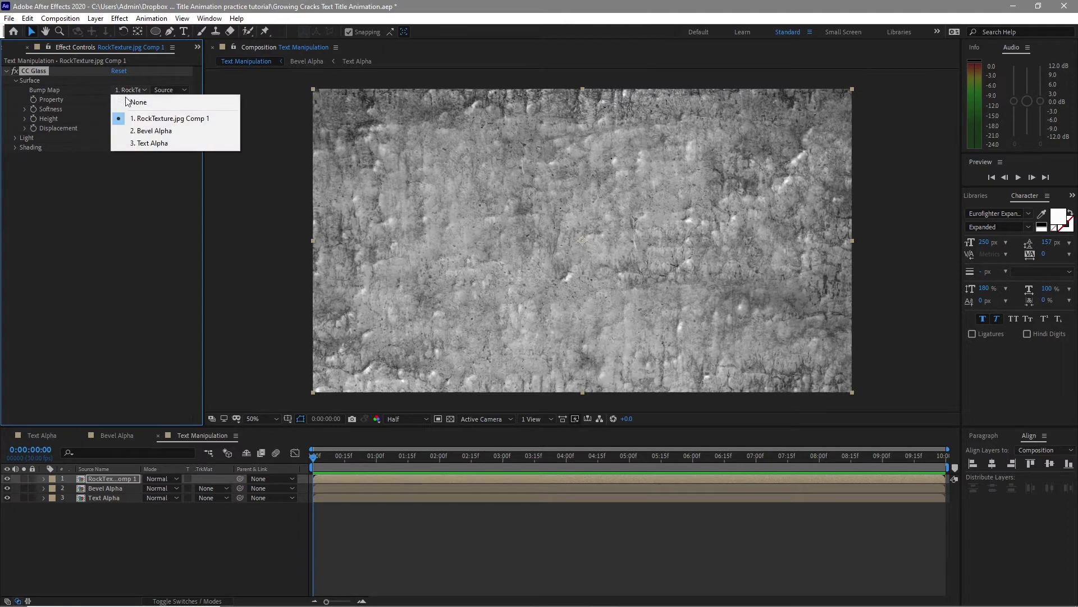
pyautogui.click(143, 132)
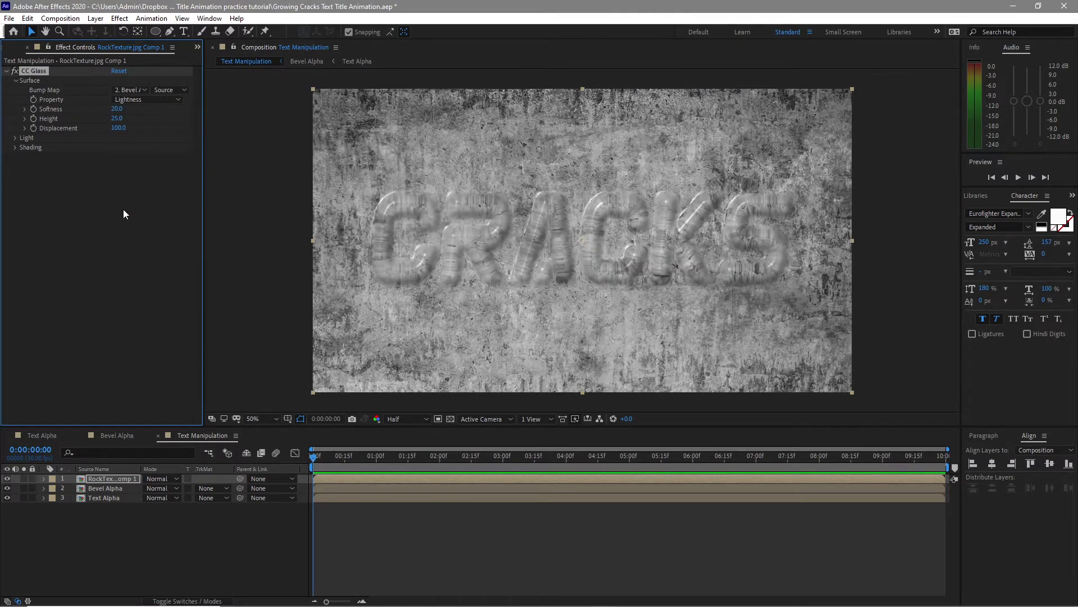
# - Set the CC Glass softness and displacement both to 0
pyautogui.click(117, 108)
pyautogui.write('0')
pyautogui.click(118, 128)
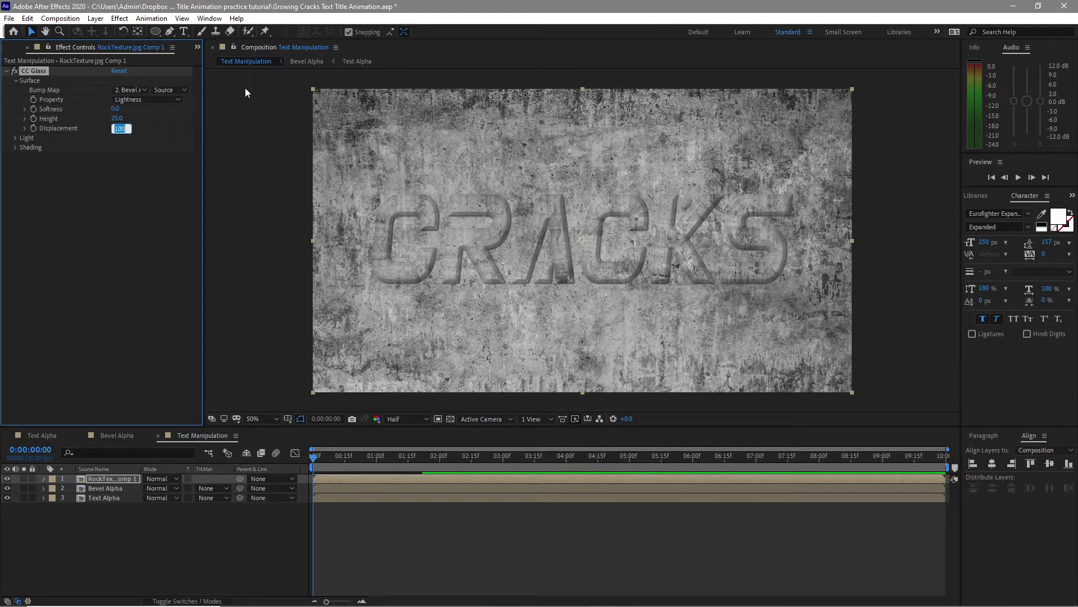
pyautogui.write('0')
pyautogui.press('Return')
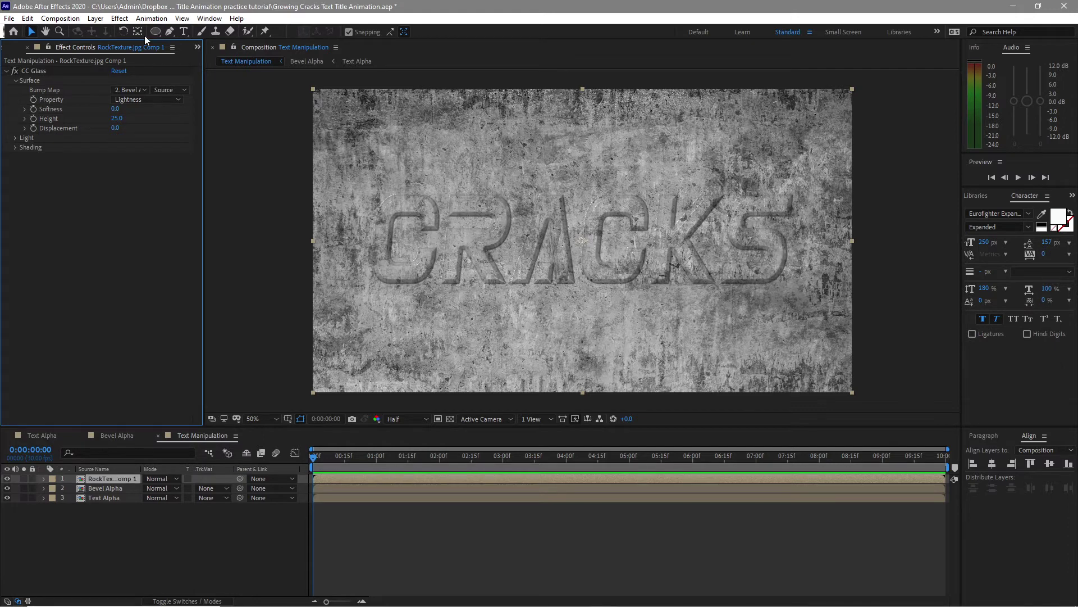
# - Apply the Set Matte effect to the rock texture layer and take the matte from the Text Alpha layer
pyautogui.click(120, 19)
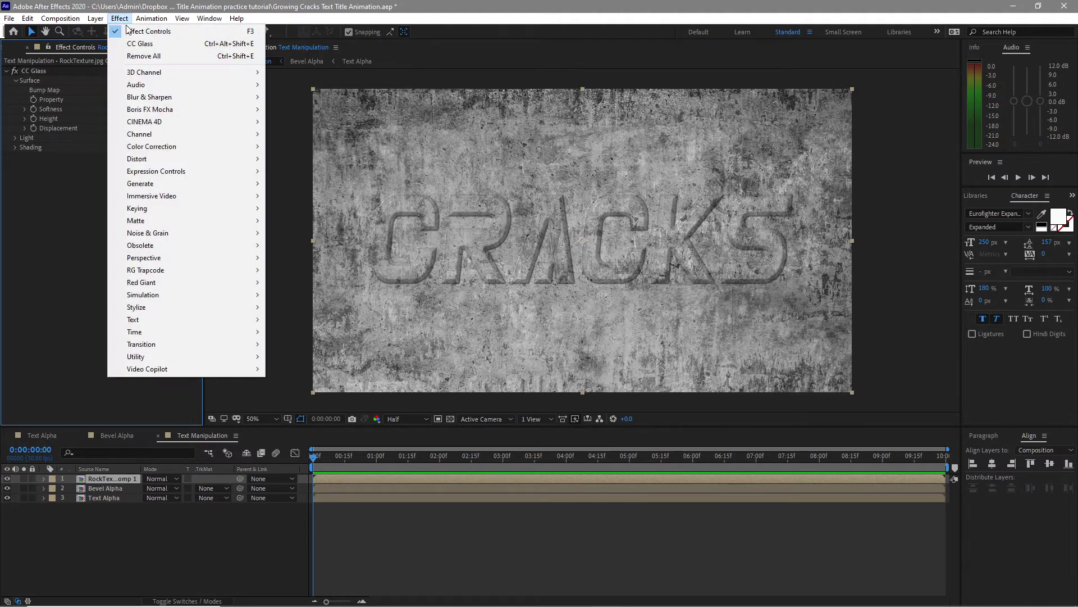
pyautogui.moveTo(215, 134)
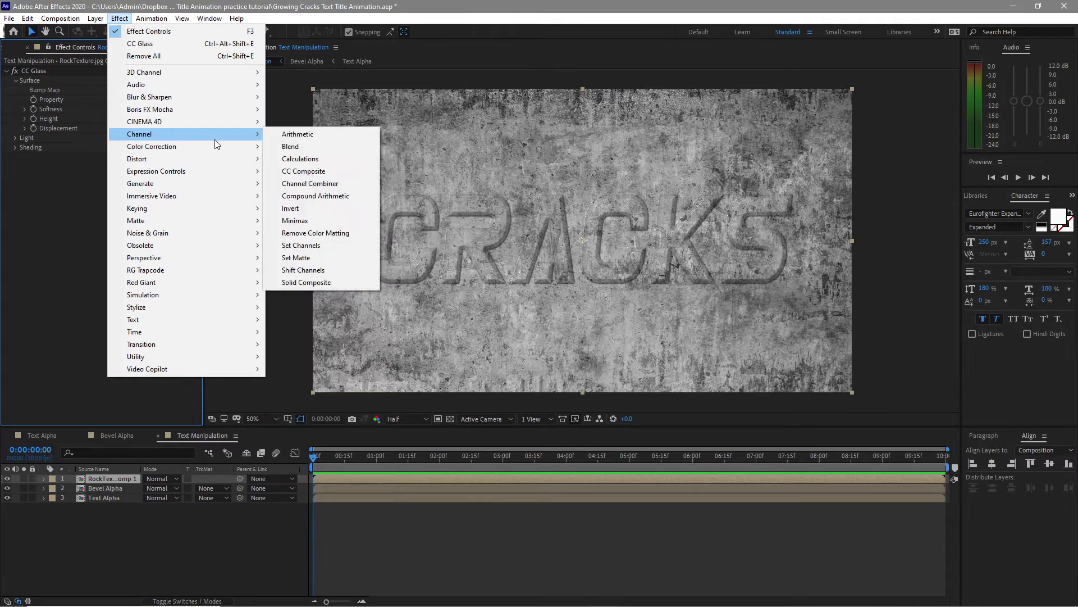
pyautogui.click(299, 258)
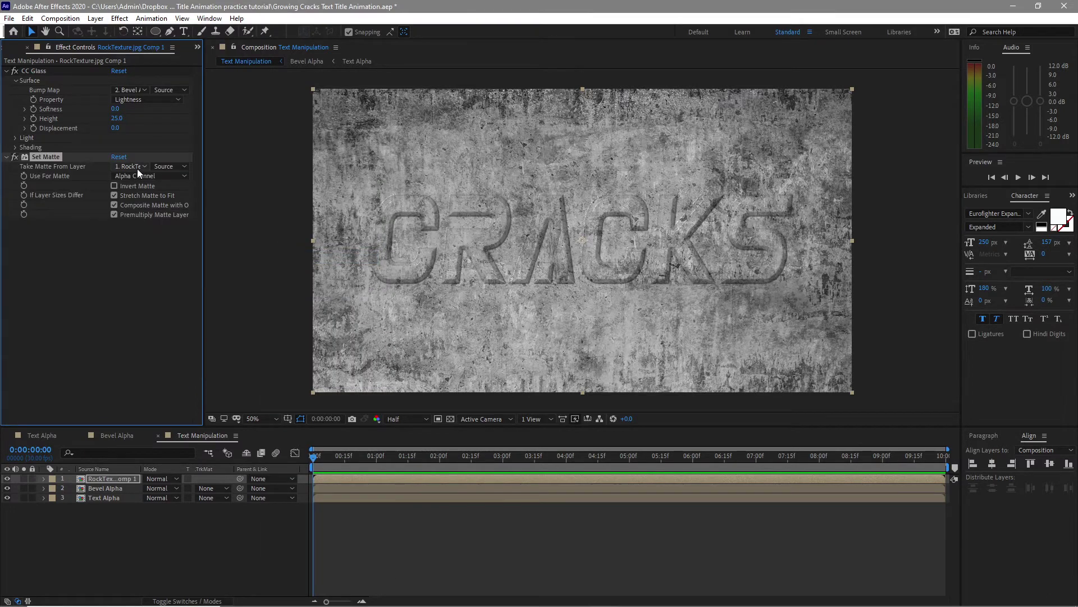
pyautogui.click(138, 167)
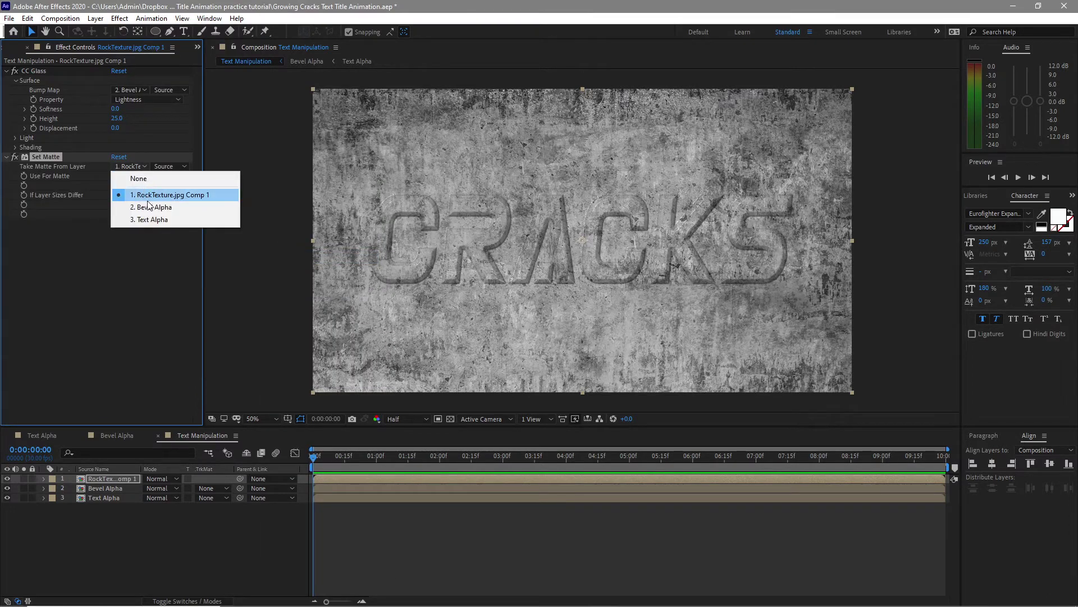
pyautogui.click(154, 219)
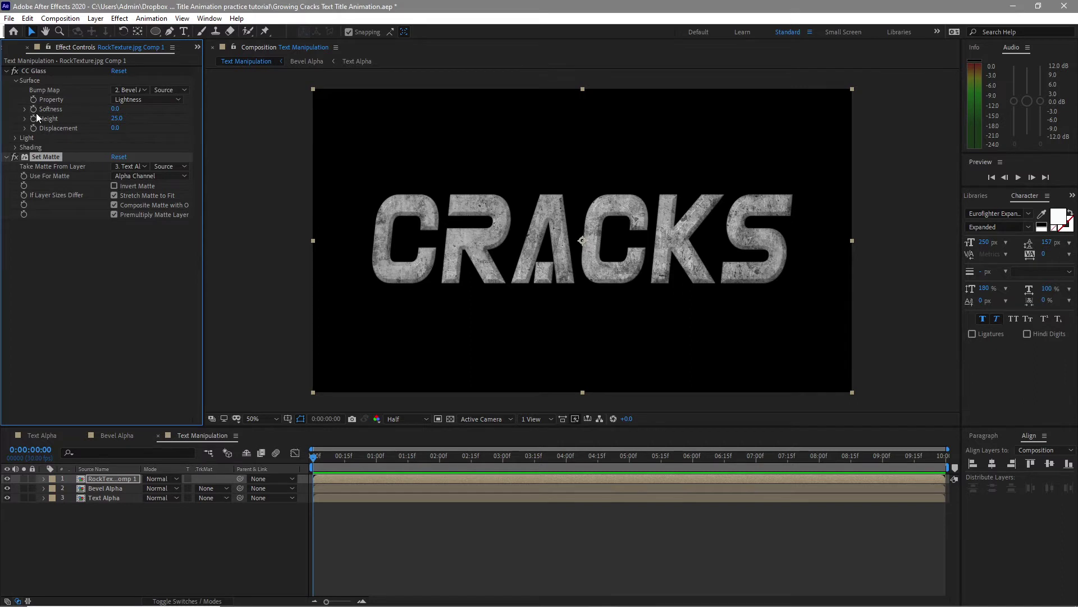
# - Switch the CC Glass light source from Effect Light to AE Lights
pyautogui.click(16, 138)
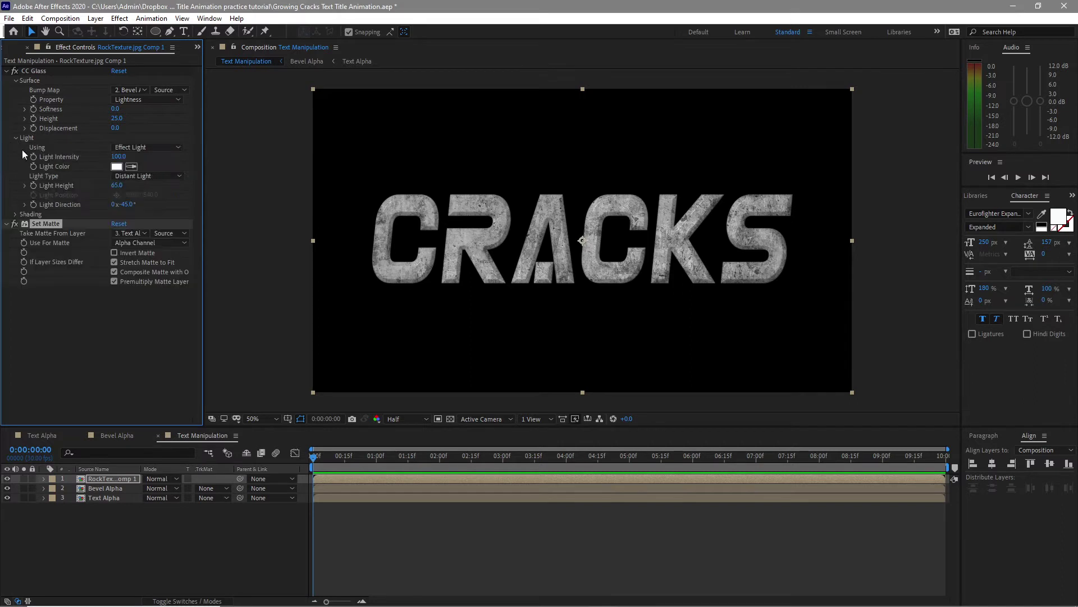
pyautogui.click(144, 147)
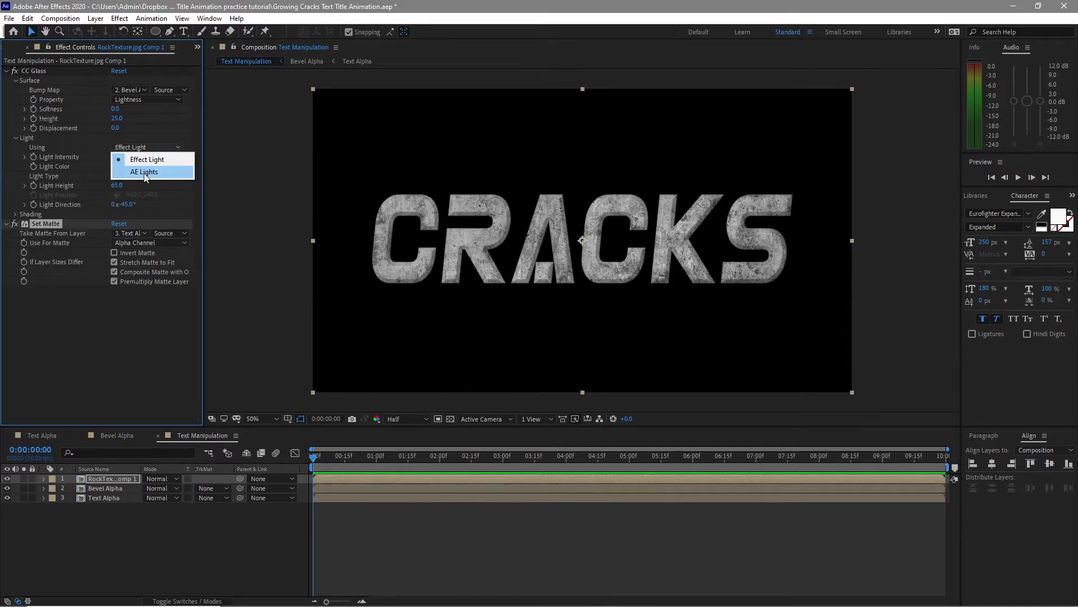
pyautogui.click(144, 172)
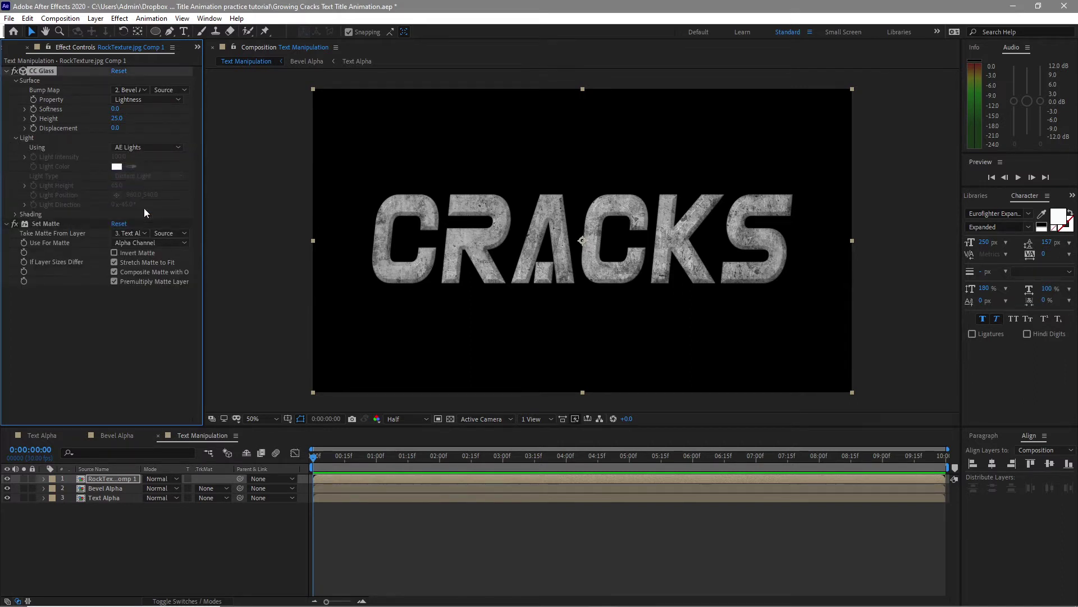
# - Add a white Parallel light at 100% intensity with no falloff and no cast shadows
pyautogui.click(96, 18)
pyautogui.moveTo(121, 33)
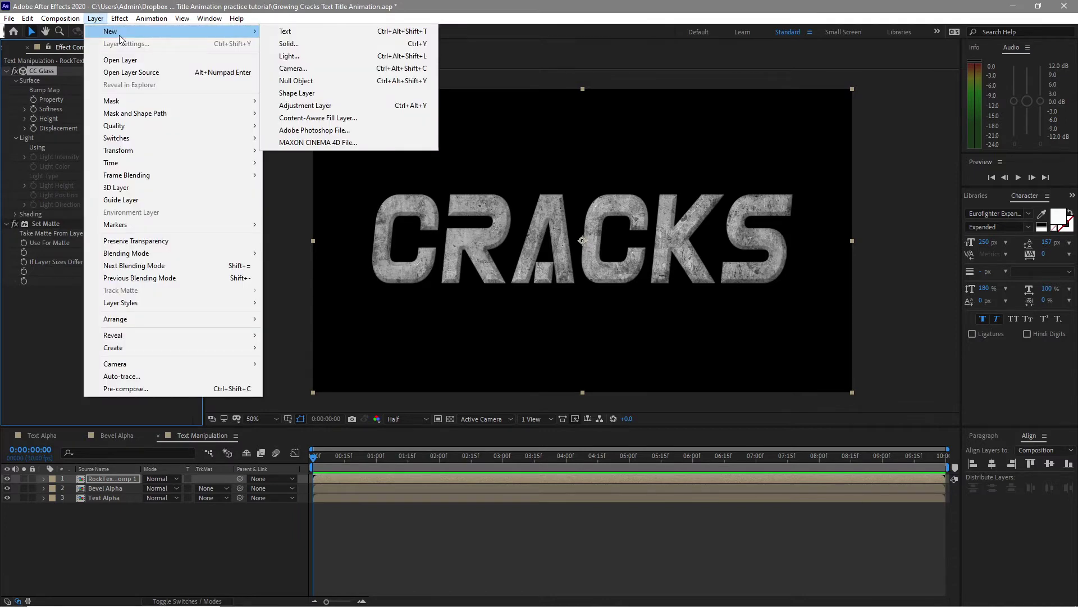
pyautogui.click(285, 56)
pyautogui.click(256, 209)
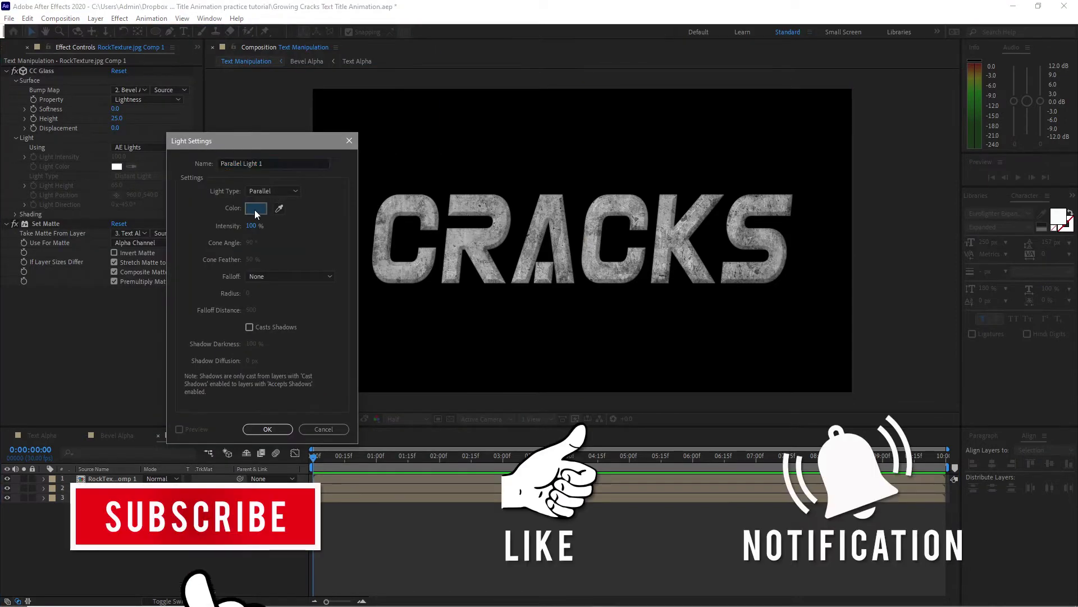
pyautogui.click(701, 358)
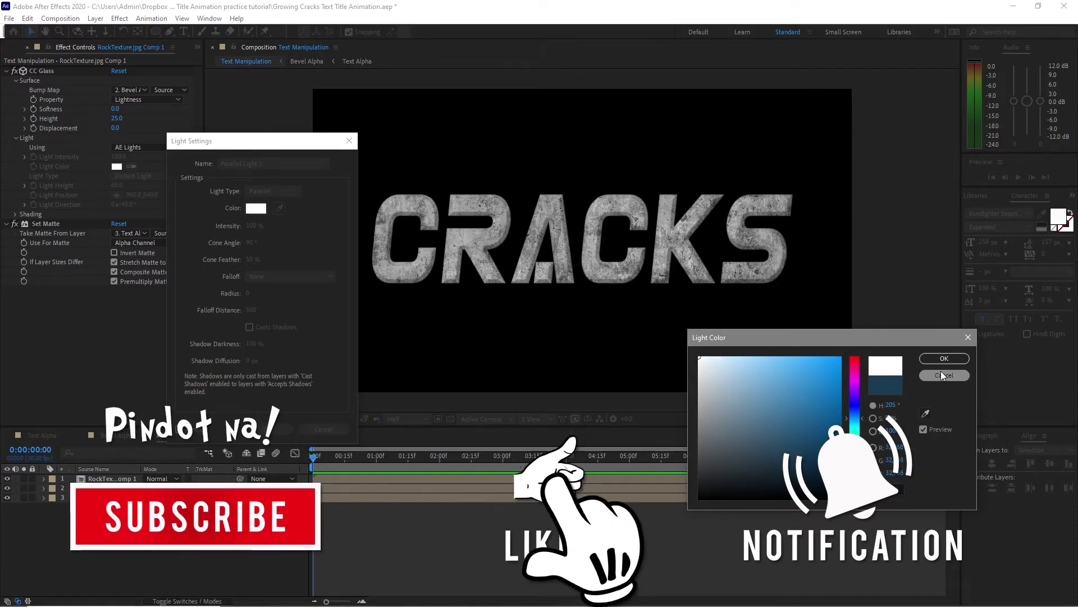
pyautogui.click(944, 358)
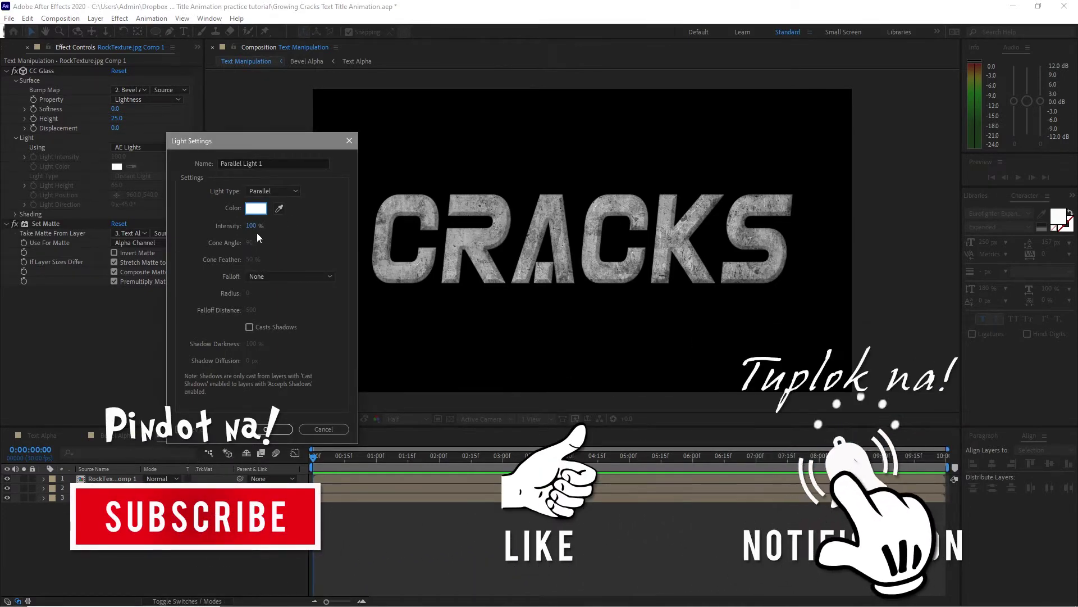
pyautogui.click(268, 429)
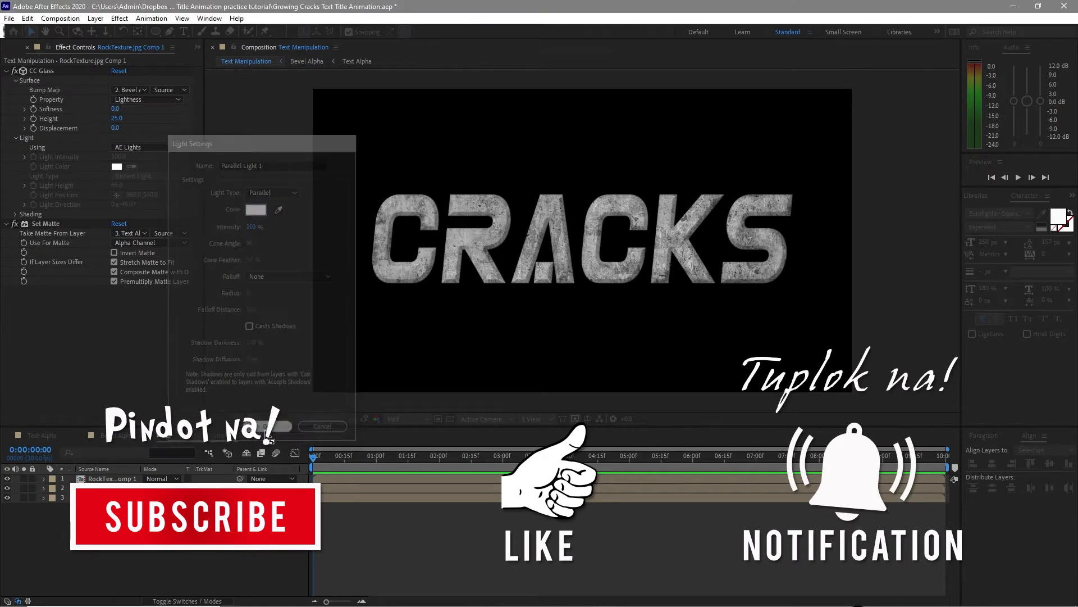
# - Move the parallel light to a position of about 1600, 170, -108.7
pyautogui.press('p')
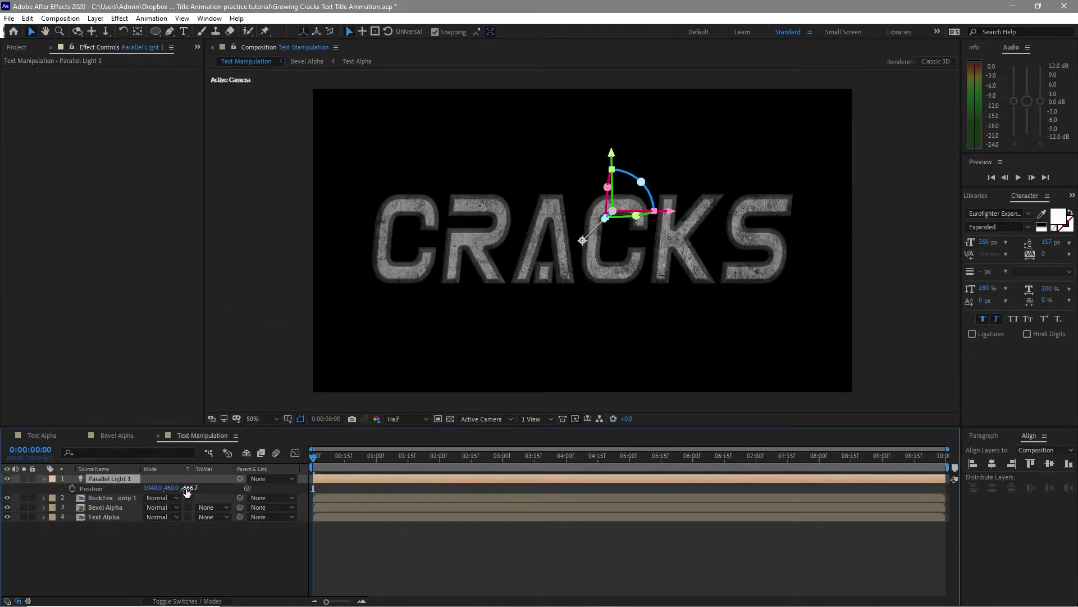
pyautogui.moveTo(187, 492); pyautogui.dragTo(562, 556)
pyautogui.click(562, 557)
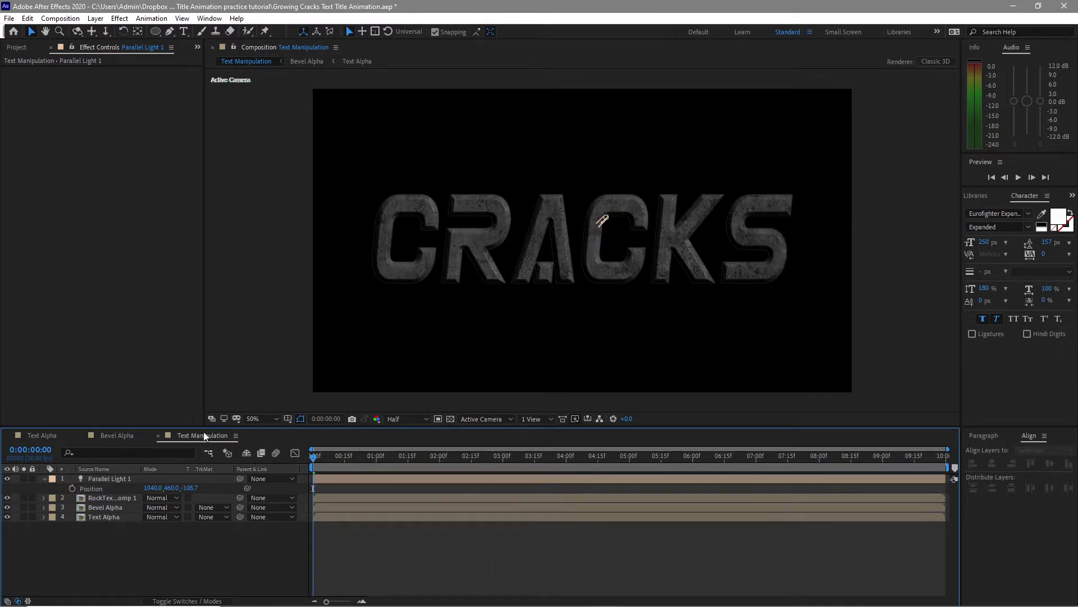
pyautogui.moveTo(172, 488); pyautogui.dragTo(103, 400)
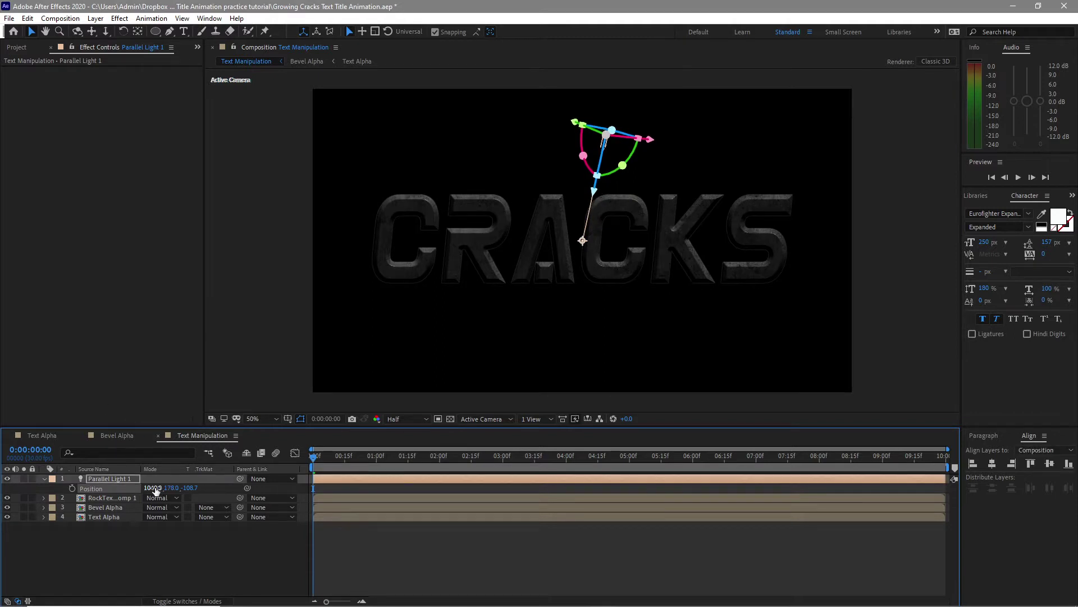
pyautogui.moveTo(164, 489); pyautogui.dragTo(530, 548)
pyautogui.click(530, 548)
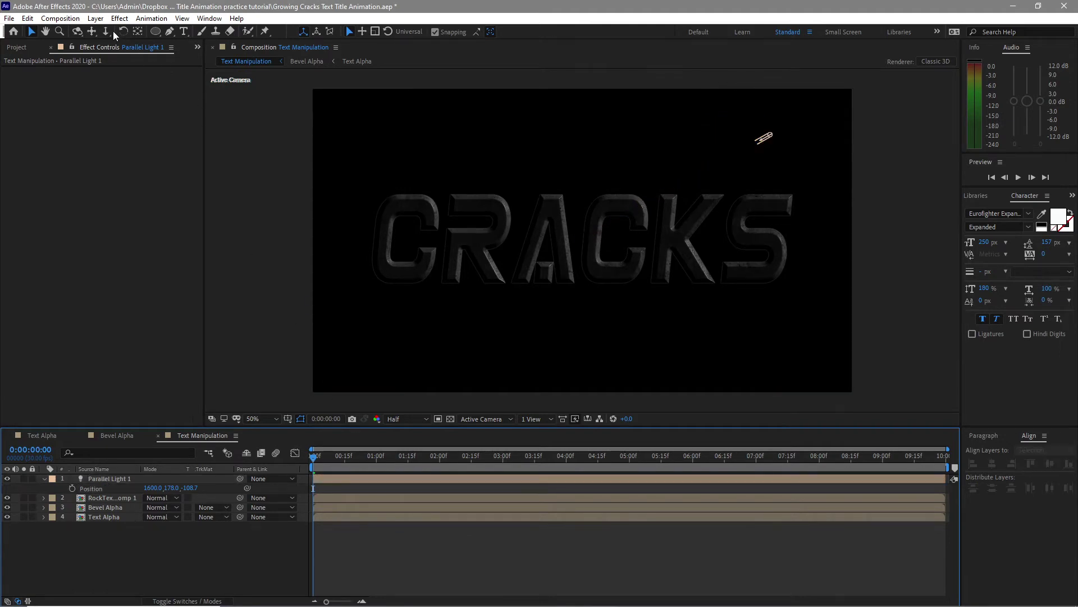
# - Add a white Ambient light at 50% intensity to the Text Manipulation composition
pyautogui.click(96, 20)
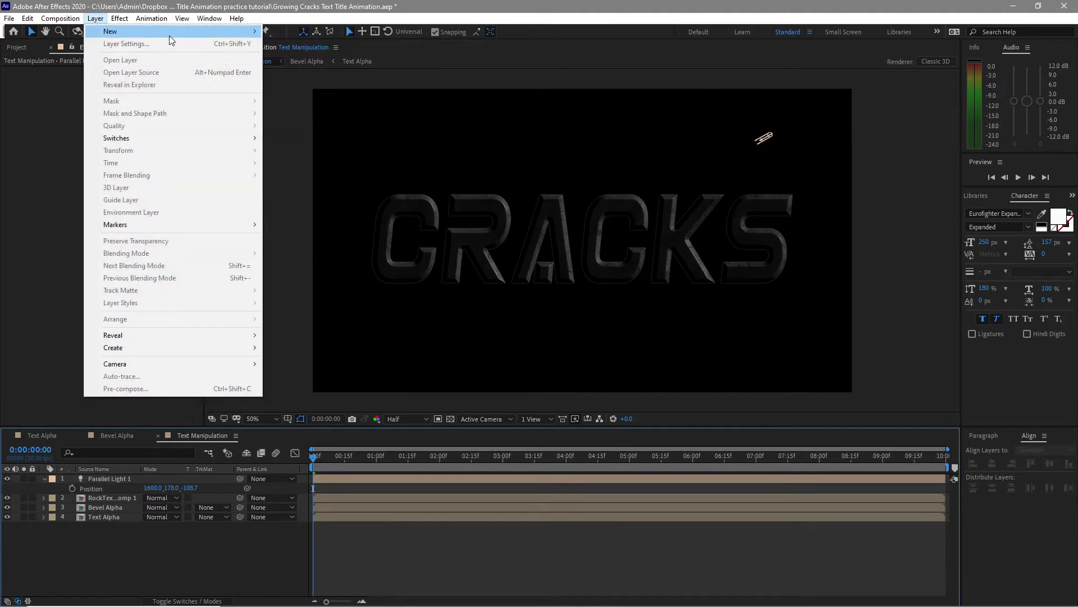
pyautogui.click(446, 56)
pyautogui.click(273, 191)
pyautogui.click(285, 241)
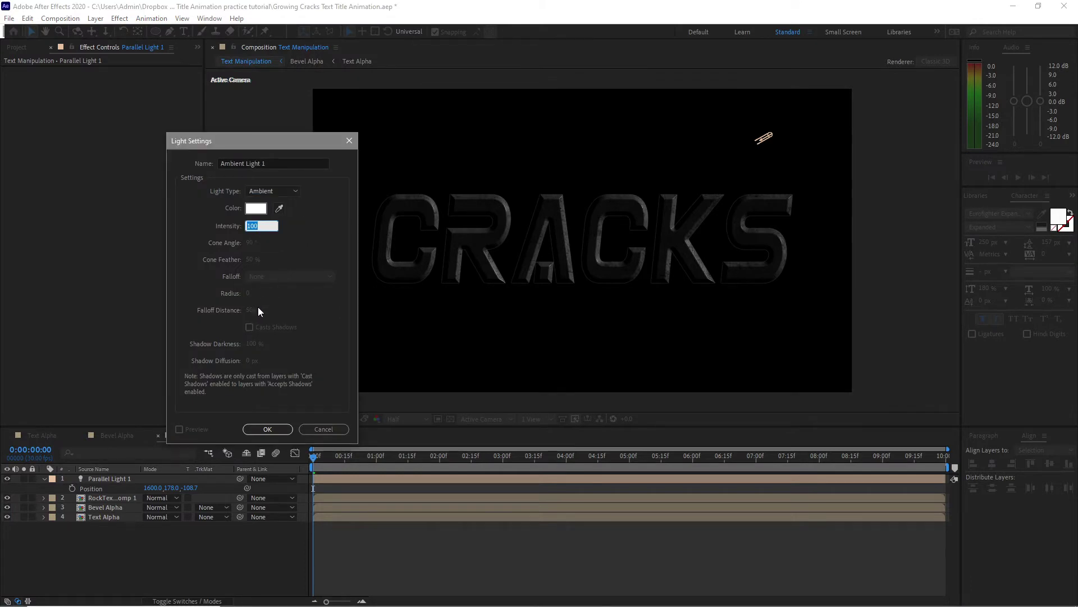
pyautogui.write('50')
pyautogui.click(265, 429)
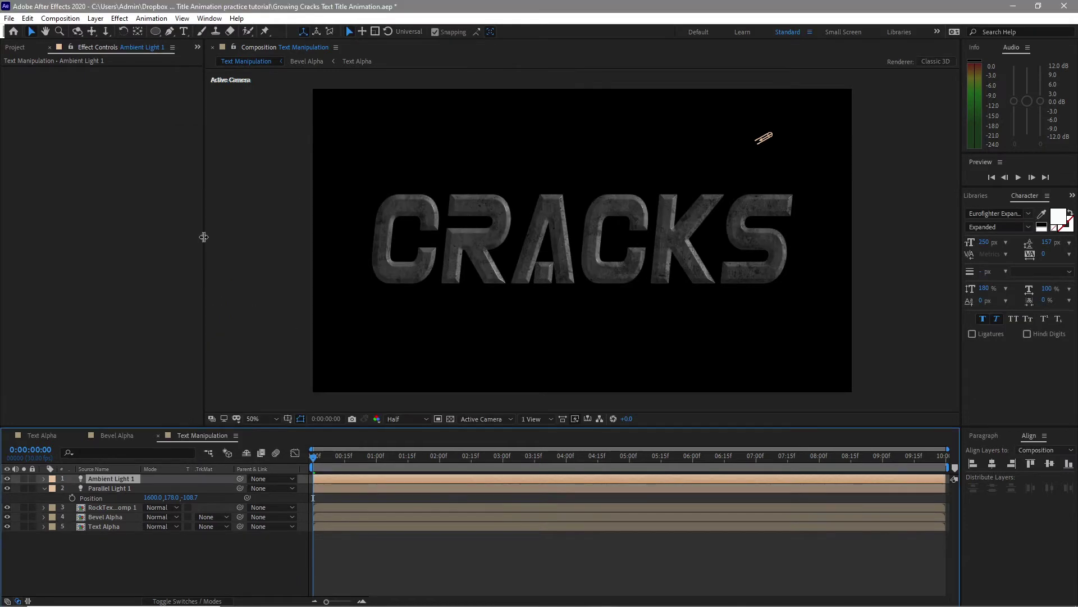
# - Add a dark blue Point light at 100% intensity with no falloff and no cast shadows
pyautogui.click(96, 18)
pyautogui.moveTo(219, 32)
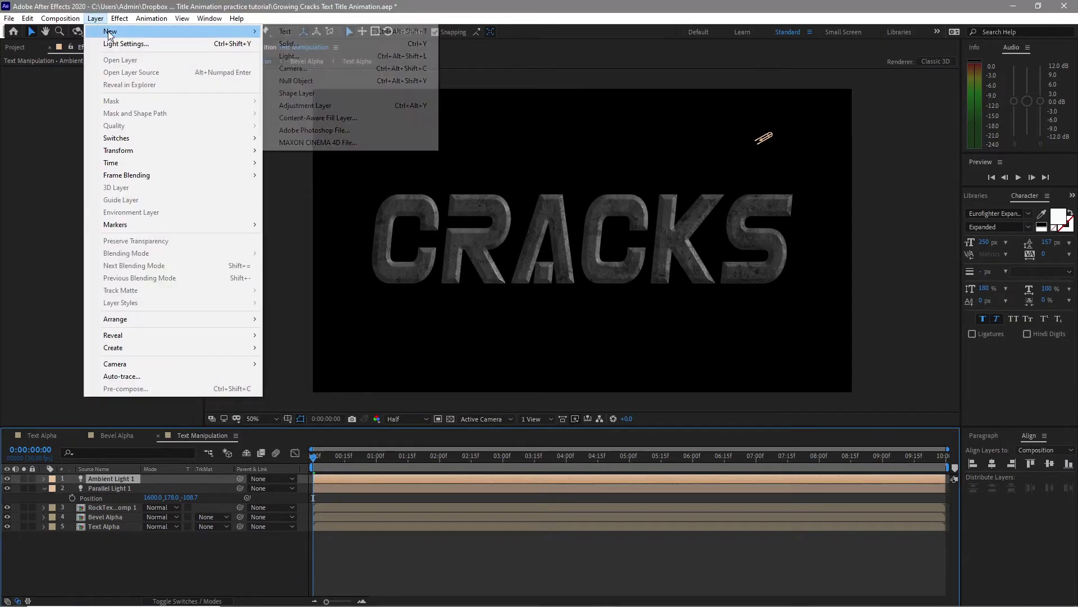
pyautogui.click(289, 56)
pyautogui.click(296, 192)
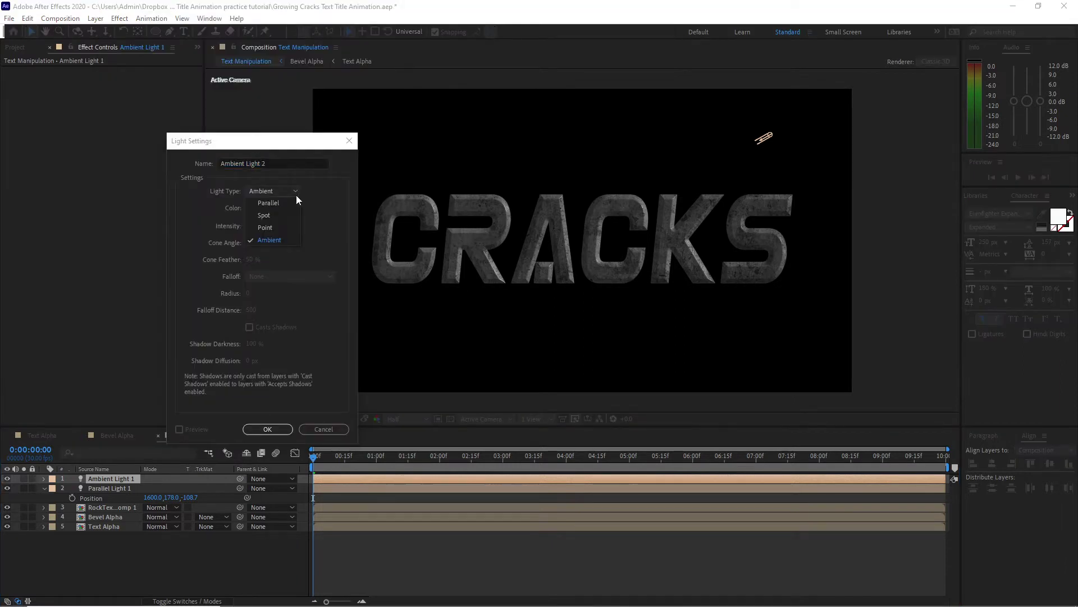
pyautogui.click(293, 225)
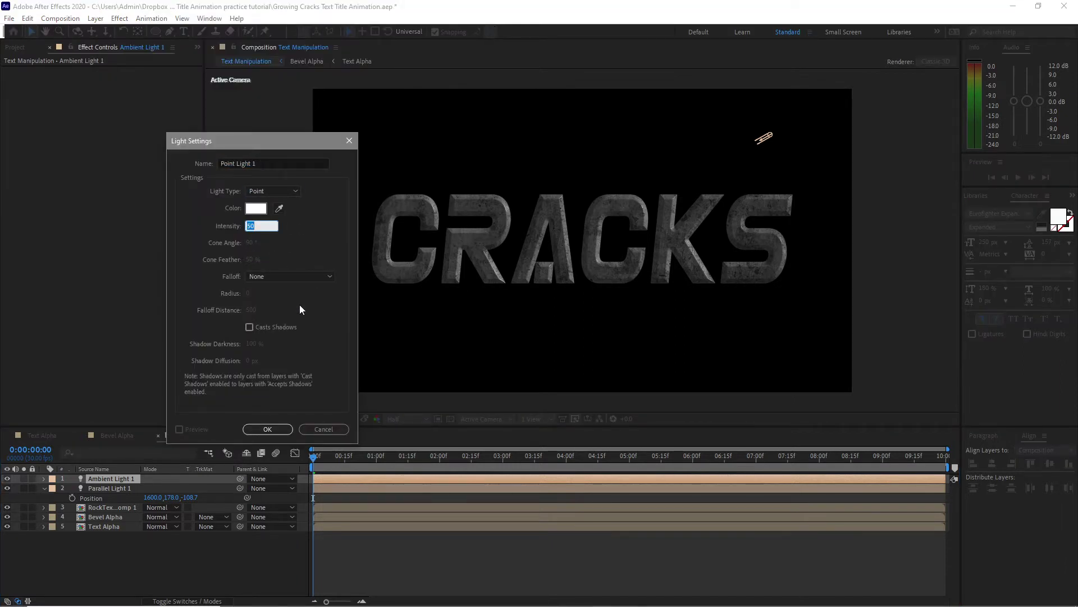
pyautogui.write('100')
pyautogui.click(257, 207)
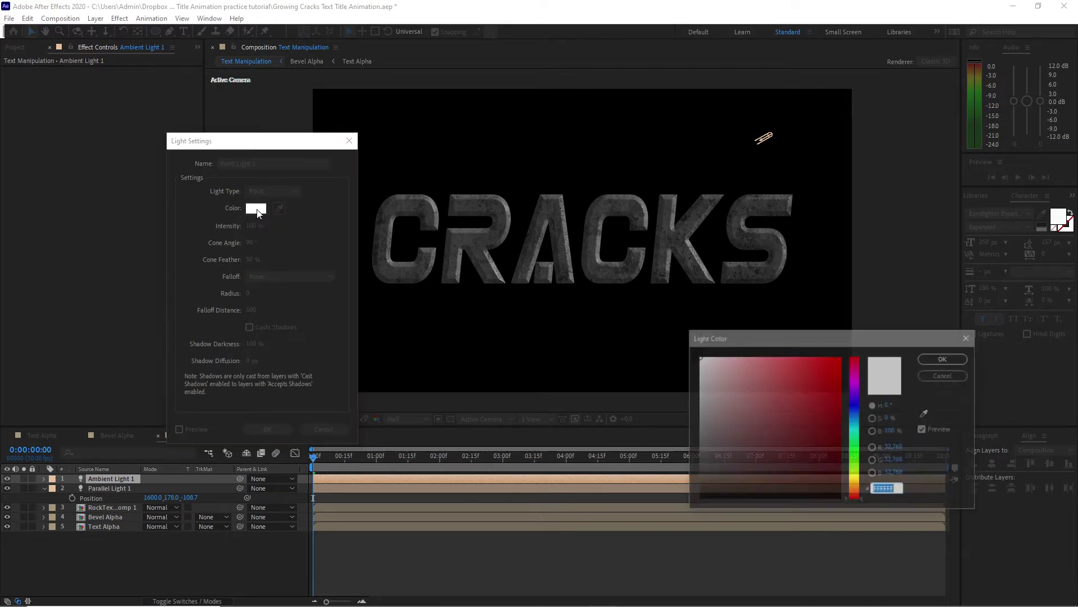
pyautogui.click(854, 421)
pyautogui.moveTo(820, 418); pyautogui.dragTo(804, 440)
pyautogui.click(941, 359)
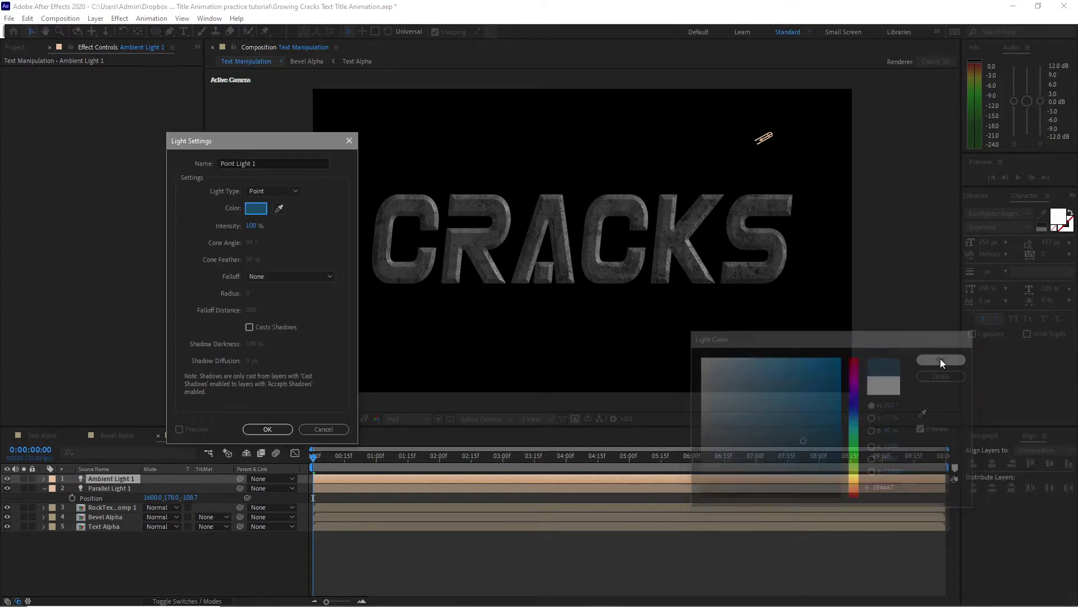
pyautogui.click(258, 429)
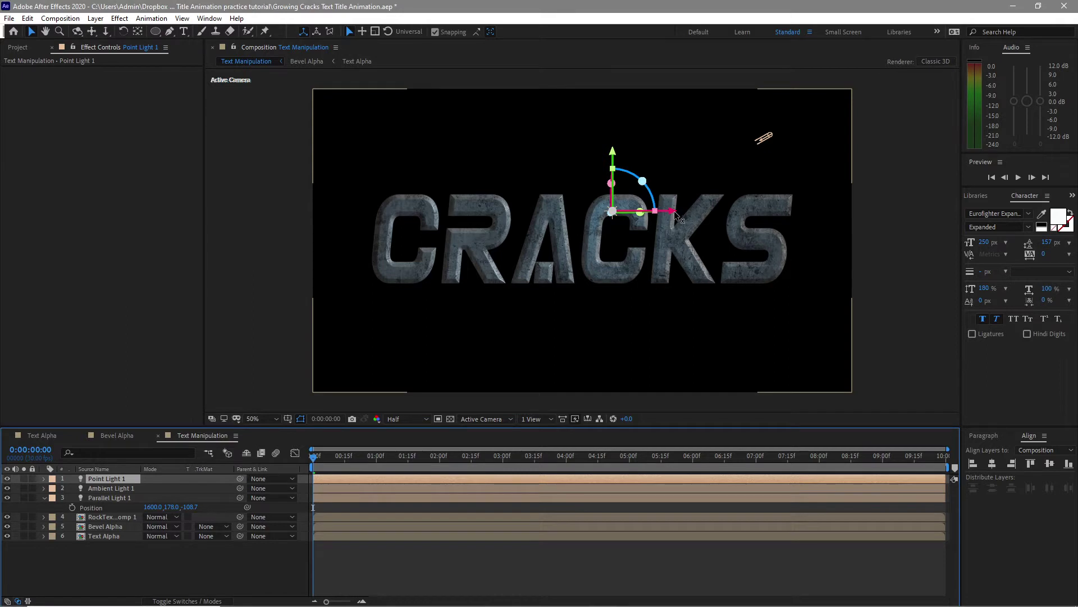
# - Move the point light to the upper left of the word, at a position of about 320, 270, 10.3
pyautogui.moveTo(677, 210); pyautogui.dragTo(496, 209)
pyautogui.moveTo(343, 153); pyautogui.dragTo(343, 82)
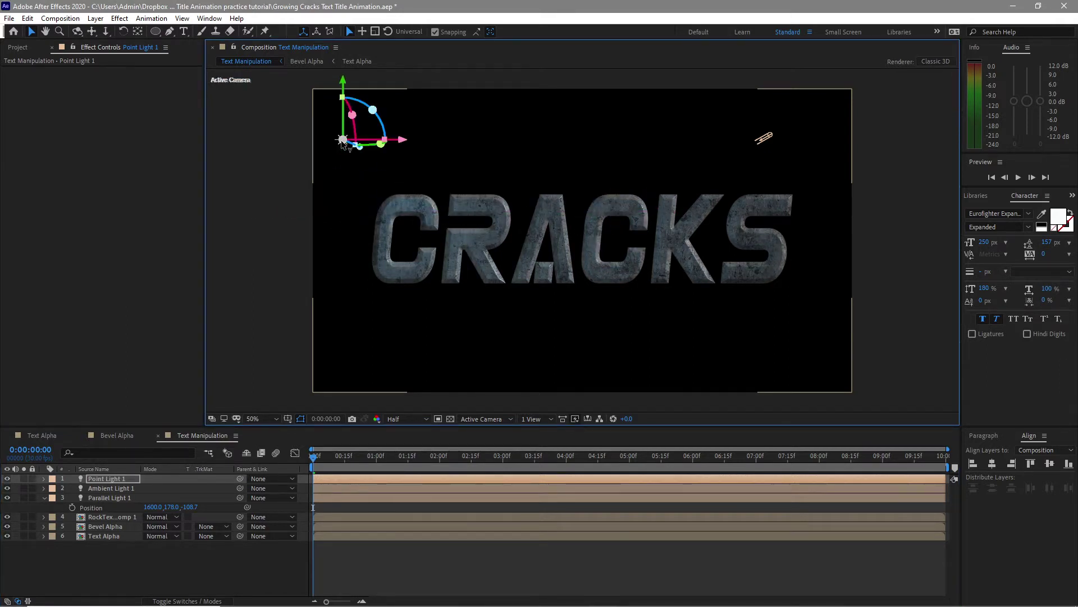
pyautogui.click(119, 482)
pyautogui.press('p')
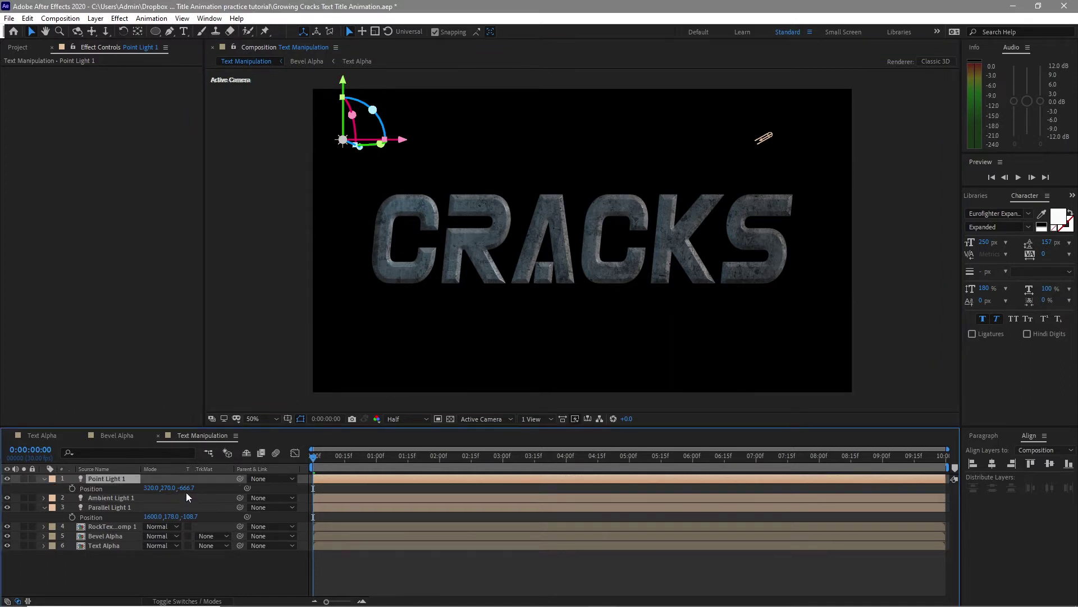
pyautogui.moveTo(187, 488); pyautogui.dragTo(586, 510)
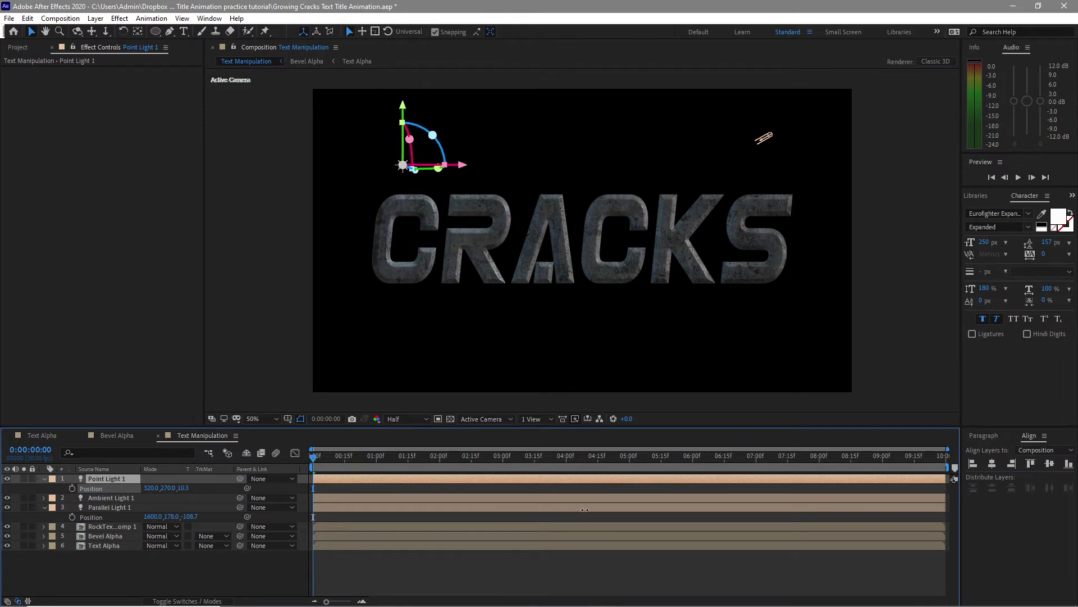
pyautogui.click(586, 508)
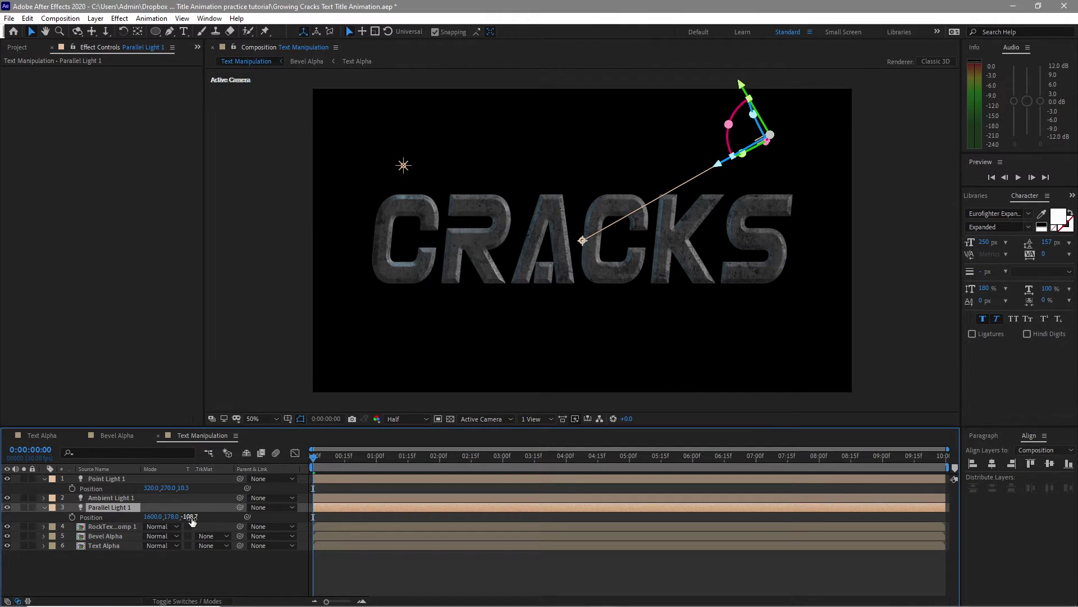
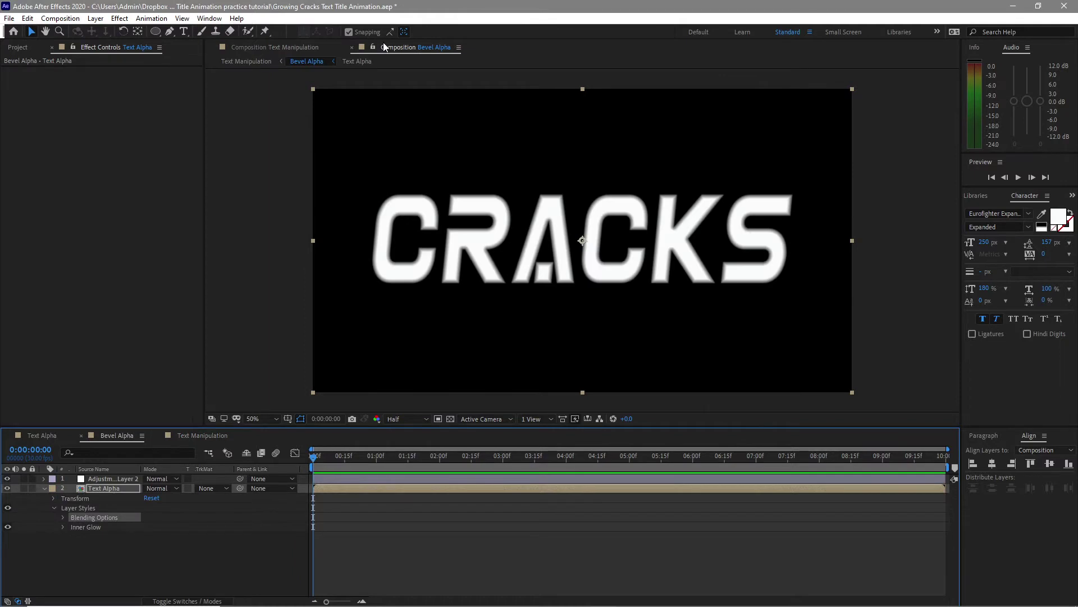
# - Place the Bevel Alpha viewer beside Text Manipulation and add a black solid named Rock Roughen as Bevel Alpha's top layer
pyautogui.moveTo(386, 45); pyautogui.dragTo(944, 204)
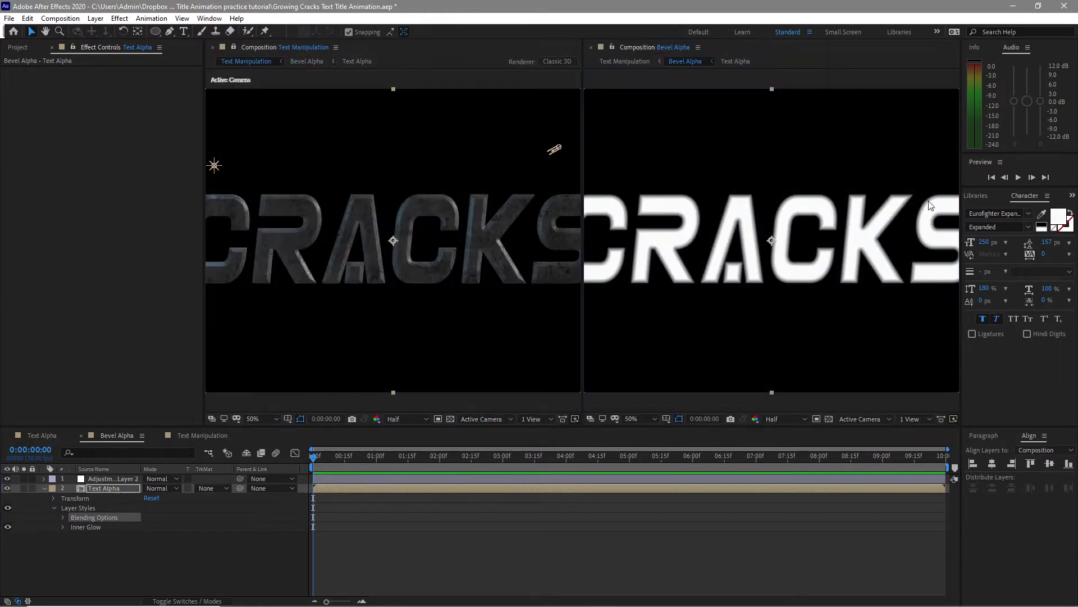
pyautogui.click(95, 18)
pyautogui.moveTo(147, 32)
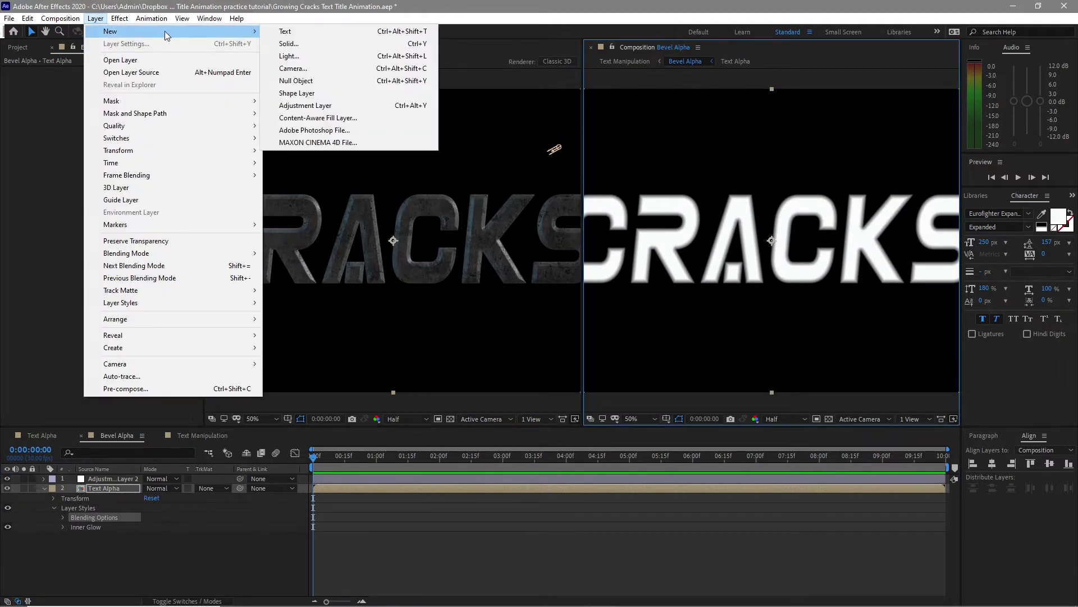
pyautogui.click(294, 44)
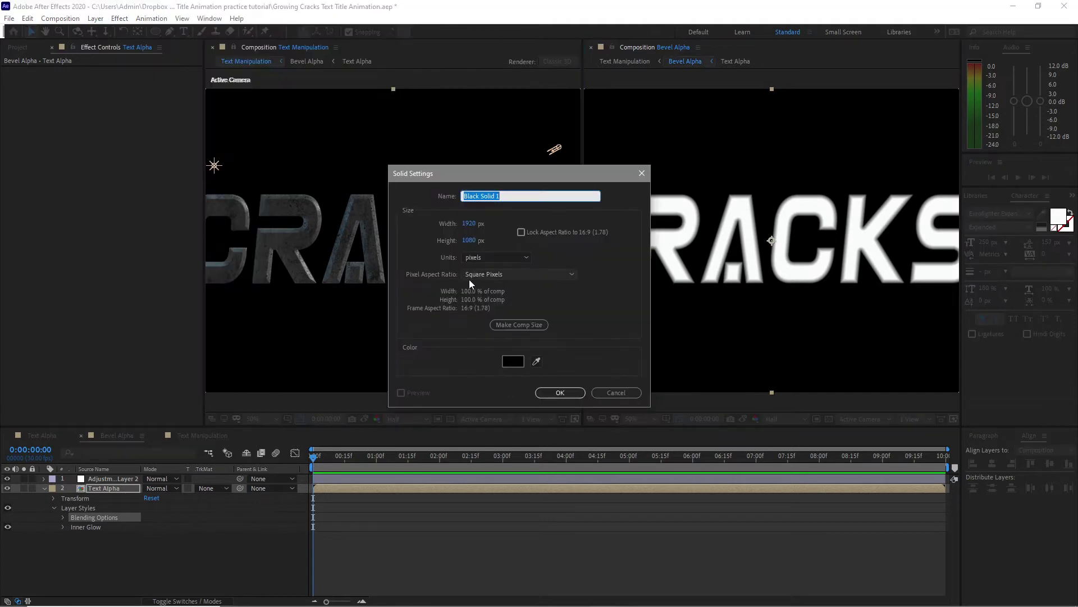
pyautogui.write('R')
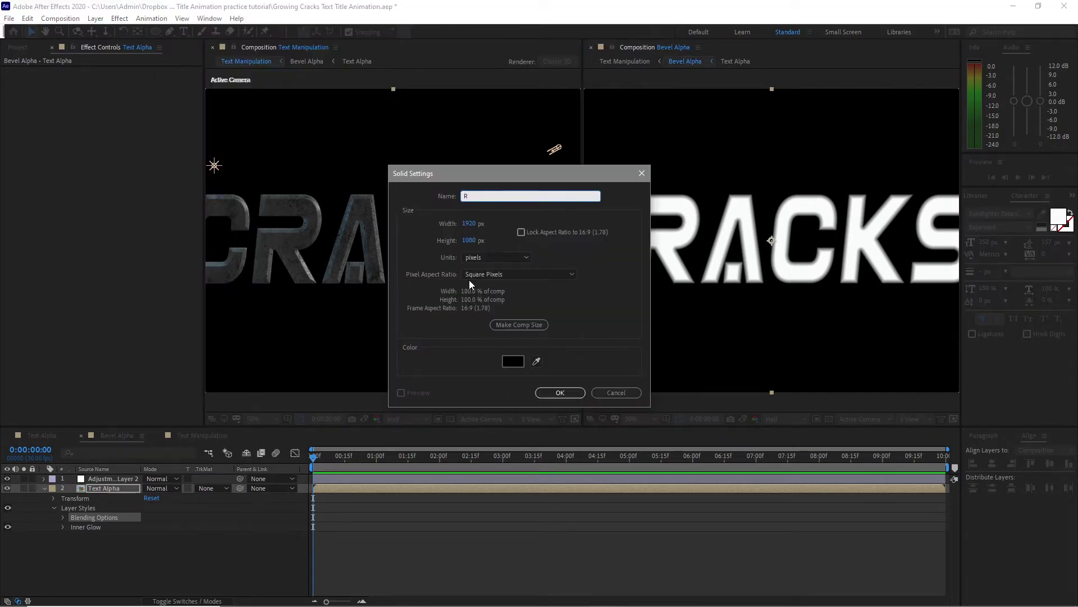
pyautogui.write('ock Roughen')
pyautogui.click(539, 393)
pyautogui.moveTo(125, 494); pyautogui.dragTo(127, 477)
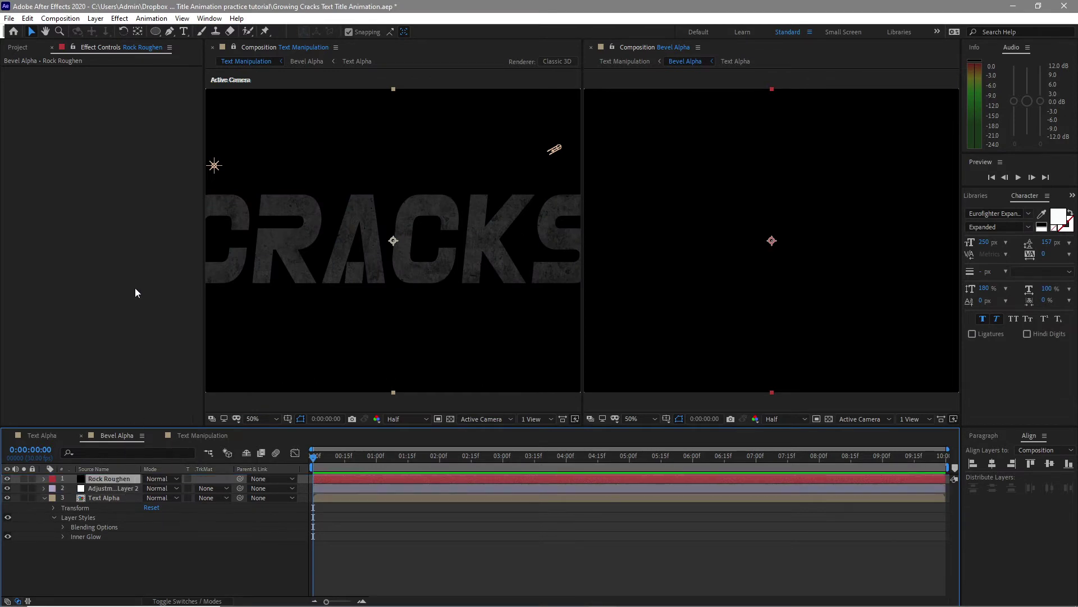
# - Apply Fractal Noise to the Rock Roughen layer and set its fractal type to Max
pyautogui.click(120, 17)
pyautogui.moveTo(169, 236)
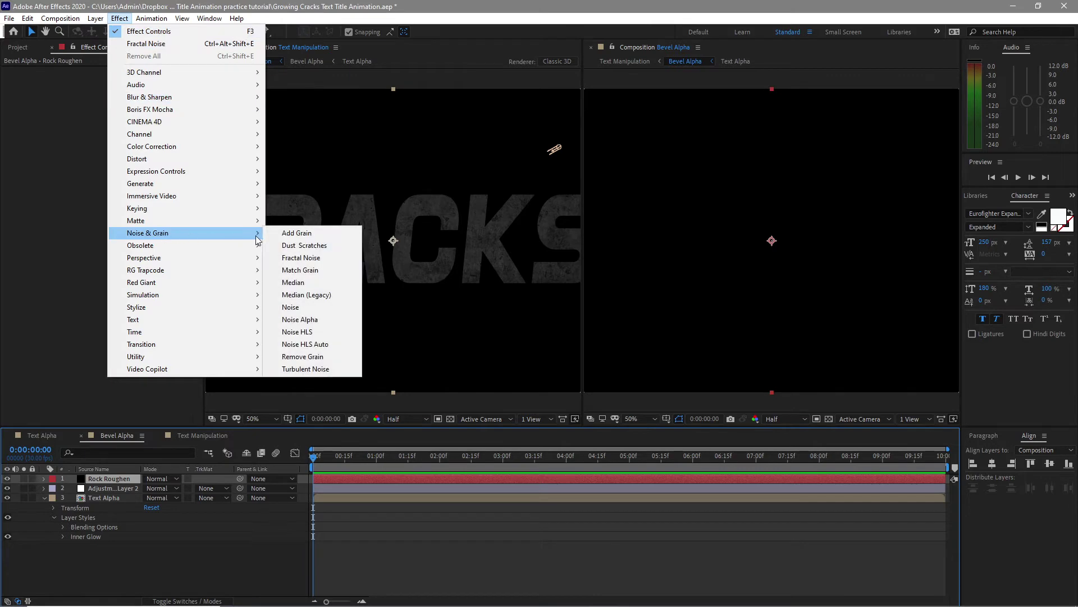
pyautogui.click(301, 257)
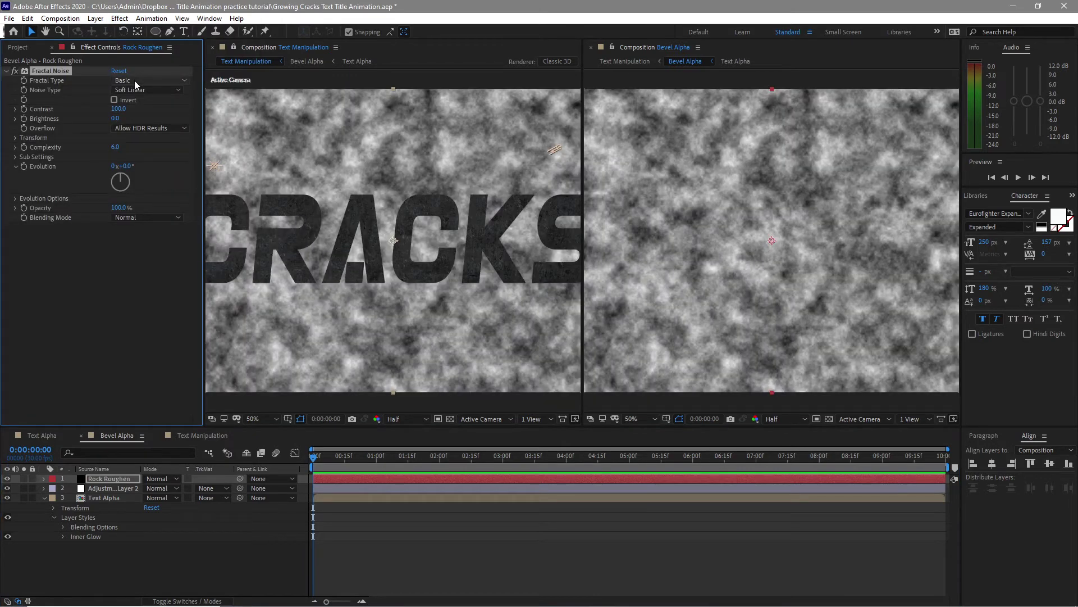
pyautogui.click(134, 79)
pyautogui.click(150, 192)
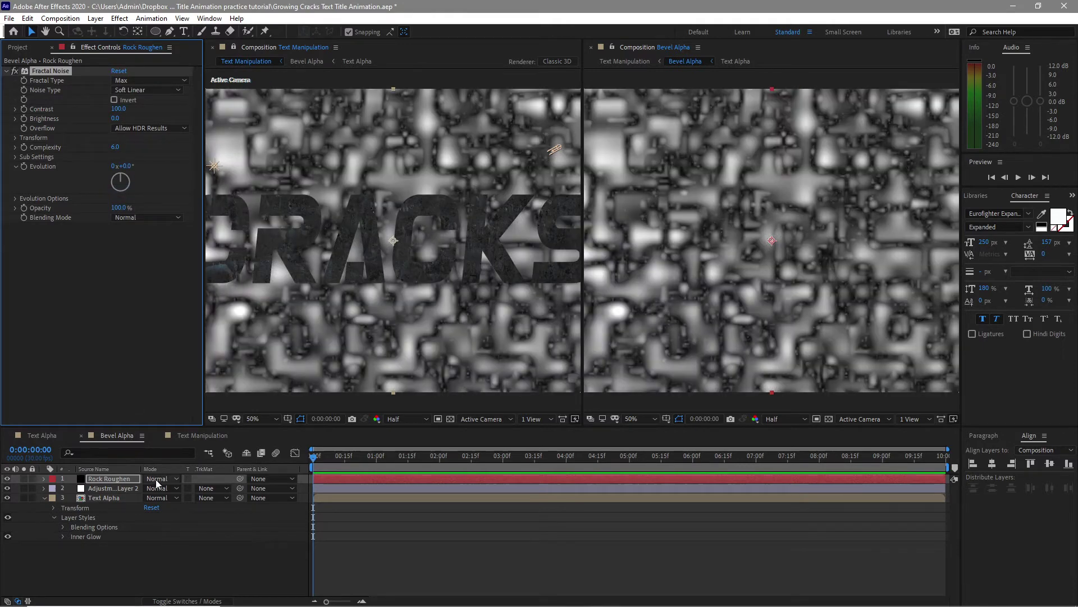
# - Set the Rock Roughen layer's blending mode to Multiply and its Fractal Noise brightness to 60
pyautogui.click(156, 479)
pyautogui.click(192, 168)
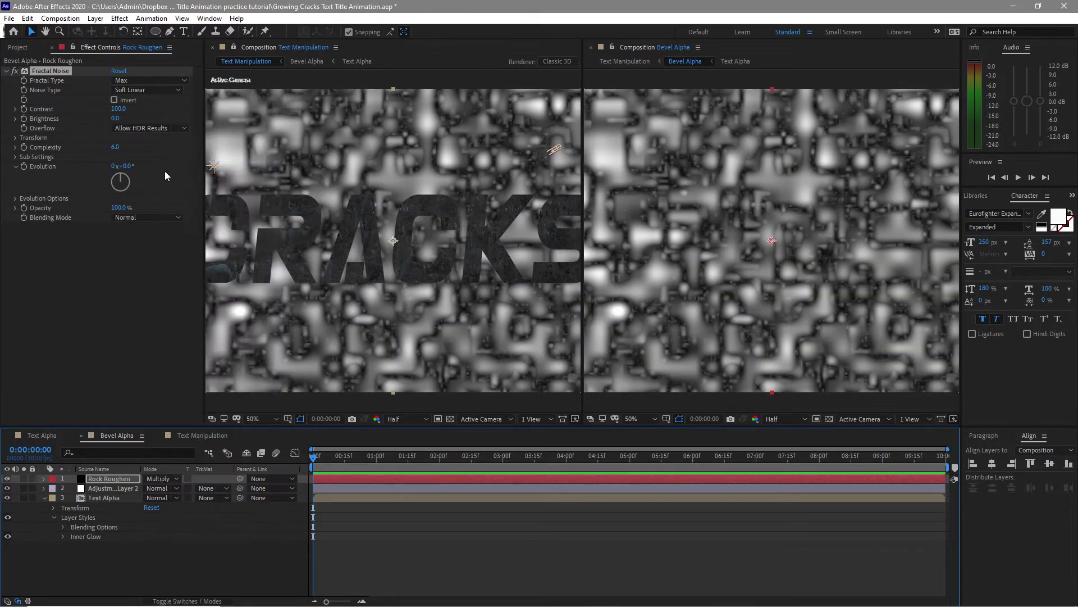
pyautogui.click(115, 120)
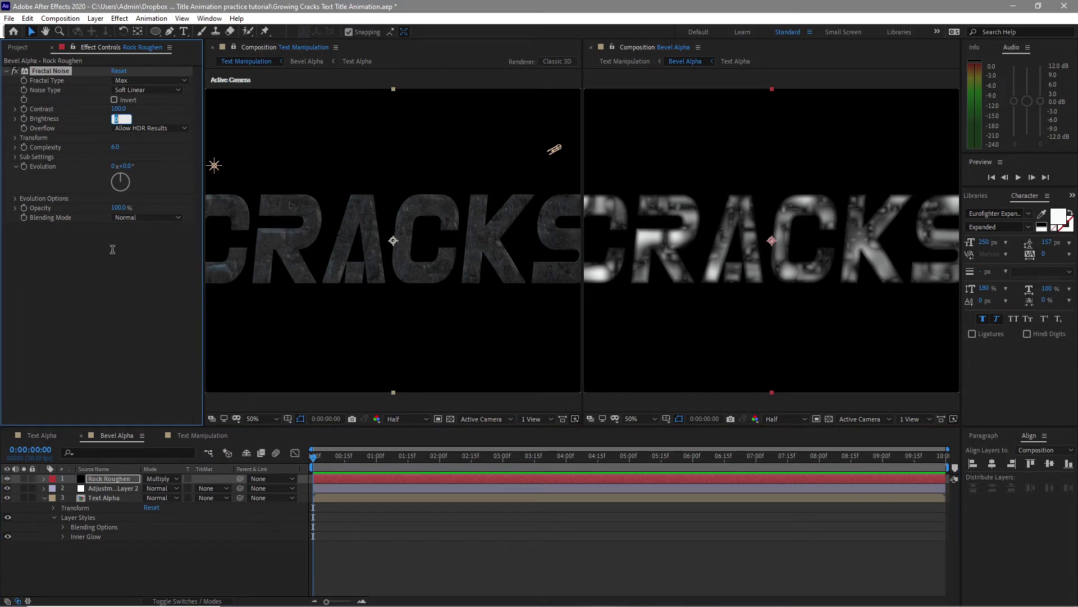
pyautogui.write('6')
pyautogui.click(101, 339)
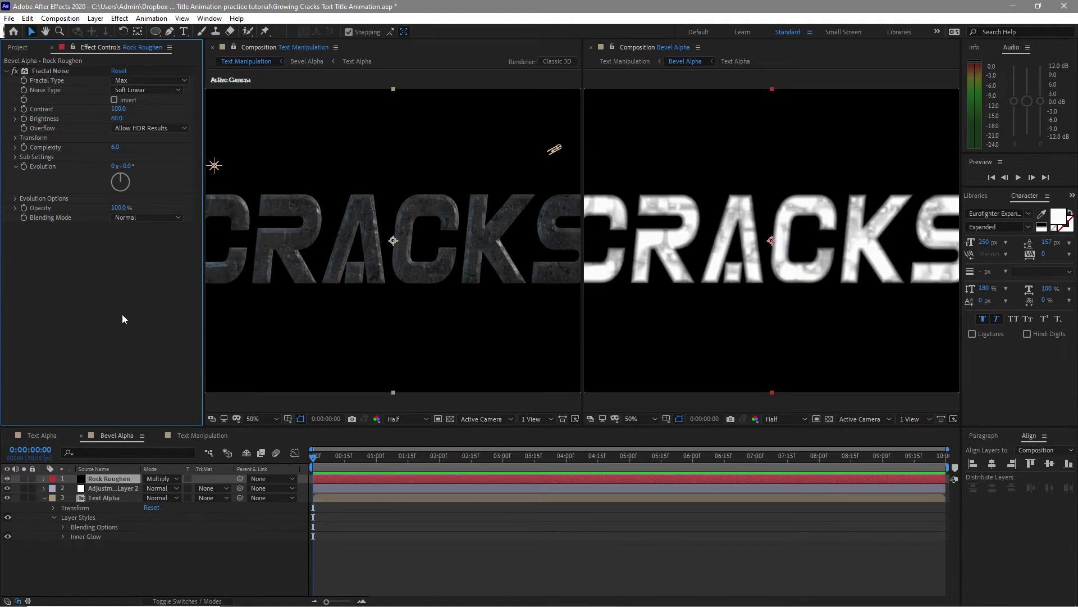
# - Add a black 1920 x 1080 px solid named Rock Dents above the Rock Roughen layer
pyautogui.click(95, 18)
pyautogui.moveTo(106, 28)
pyautogui.click(191, 39)
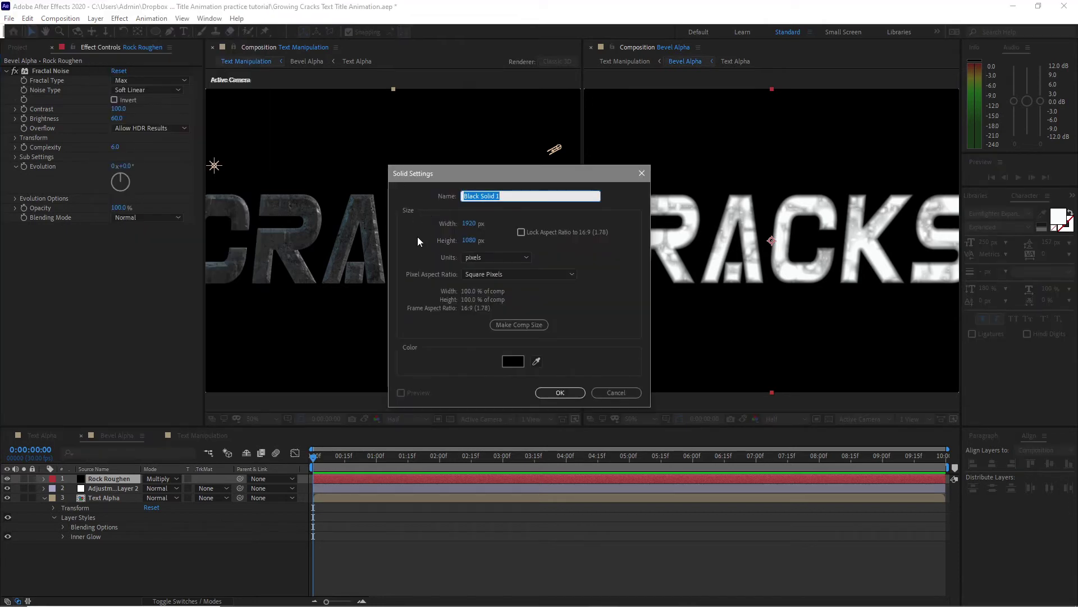
pyautogui.write('Rock Dents')
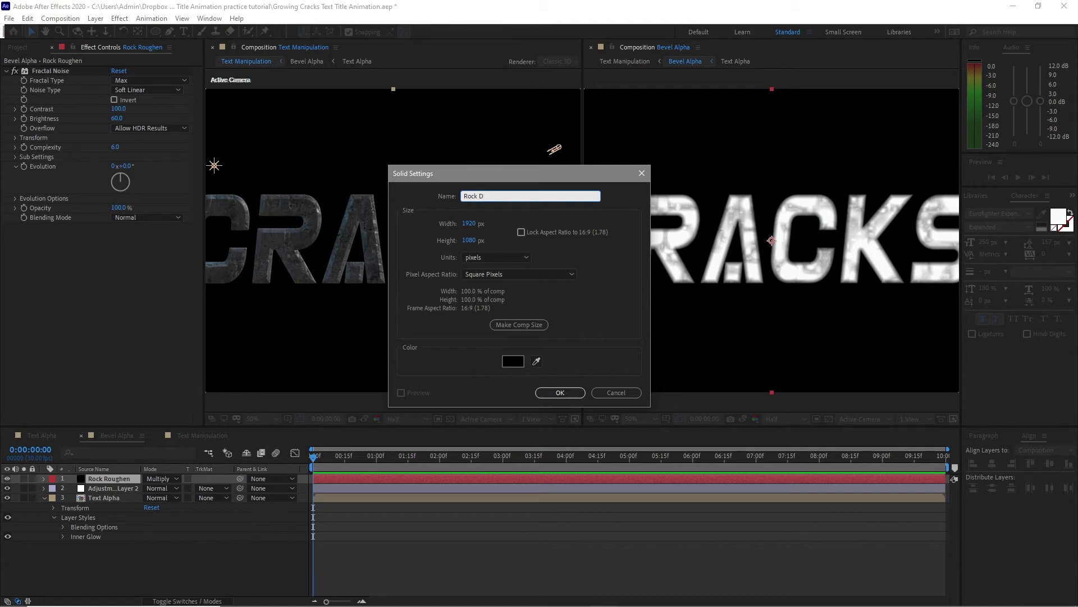
pyautogui.click(573, 393)
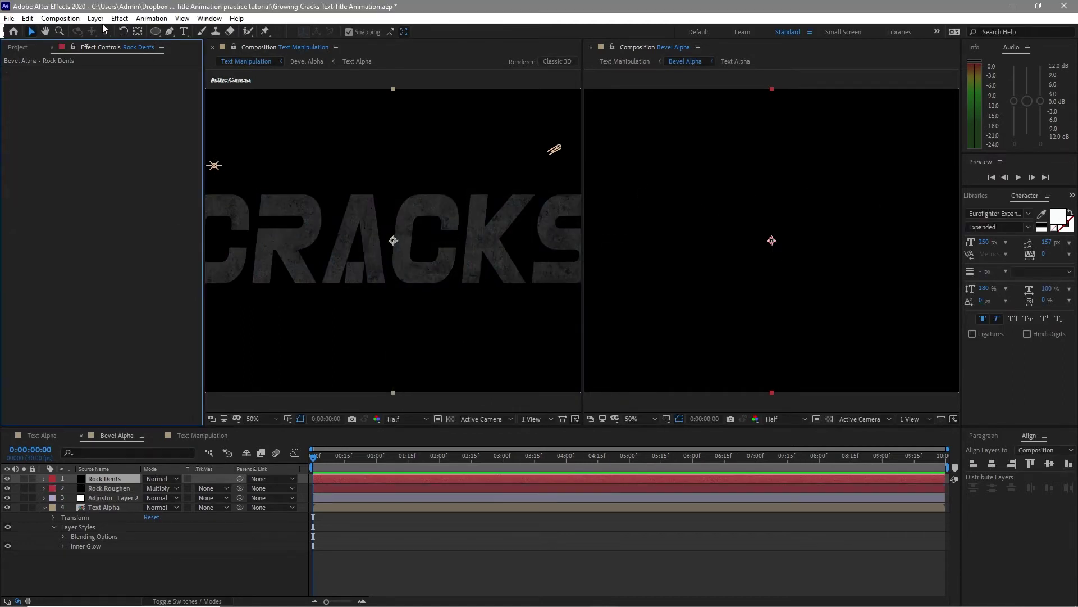
# - Apply Fractal Noise to the Rock Dents layer with brightness 60, contrast 250 and complexity 12
pyautogui.click(120, 18)
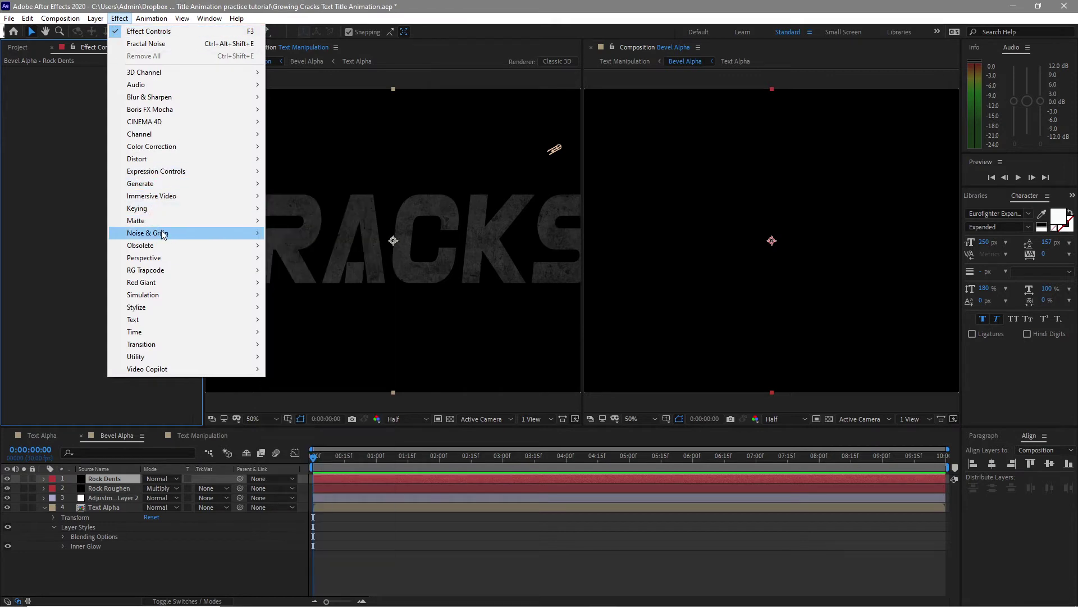
pyautogui.moveTo(179, 235)
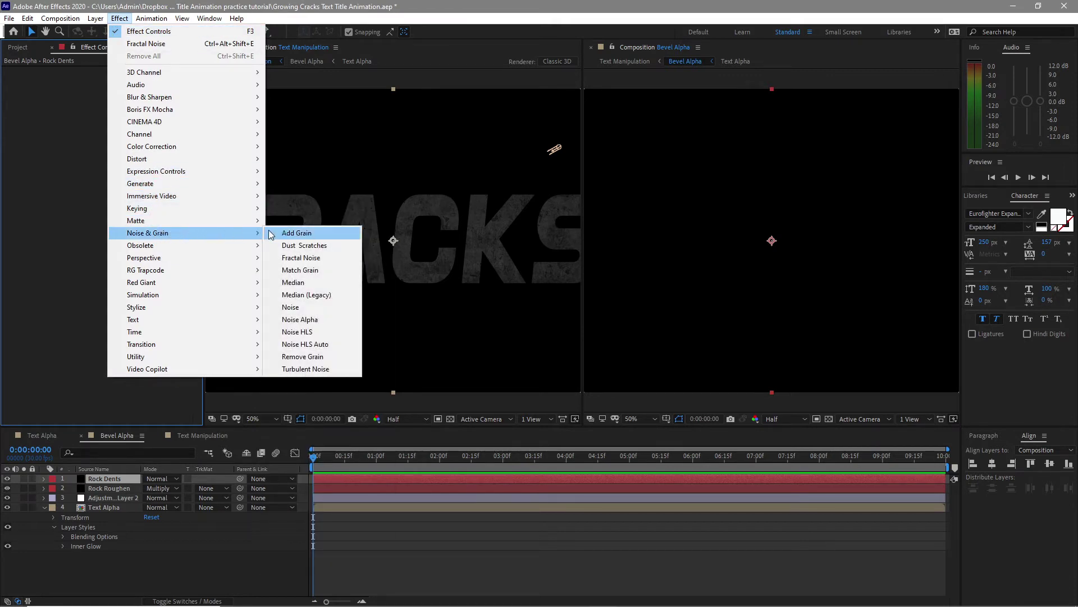
pyautogui.click(306, 258)
pyautogui.click(117, 119)
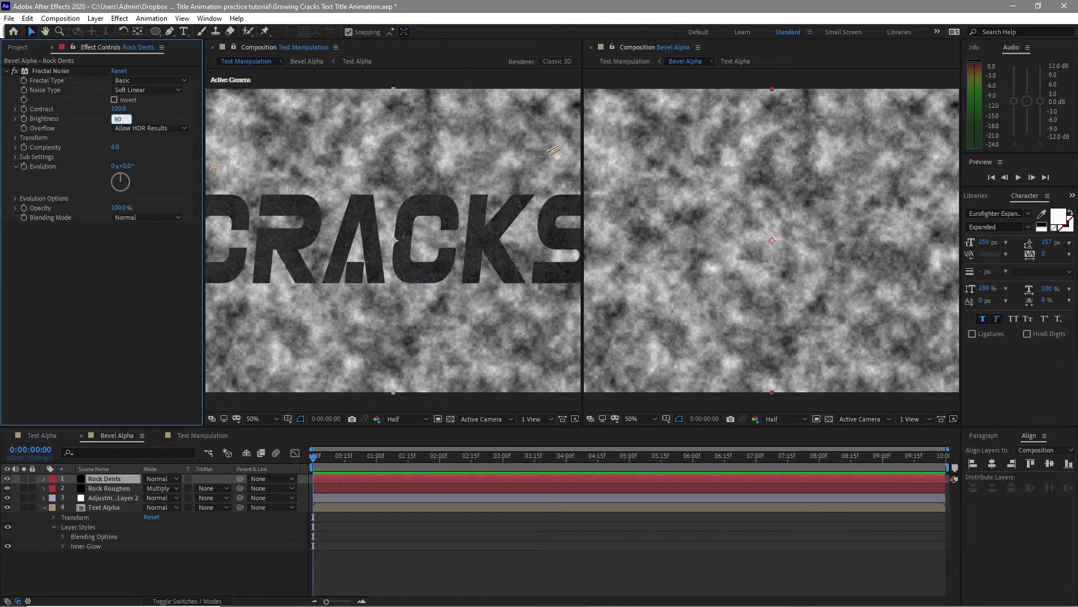
pyautogui.click(119, 111)
pyautogui.write('250')
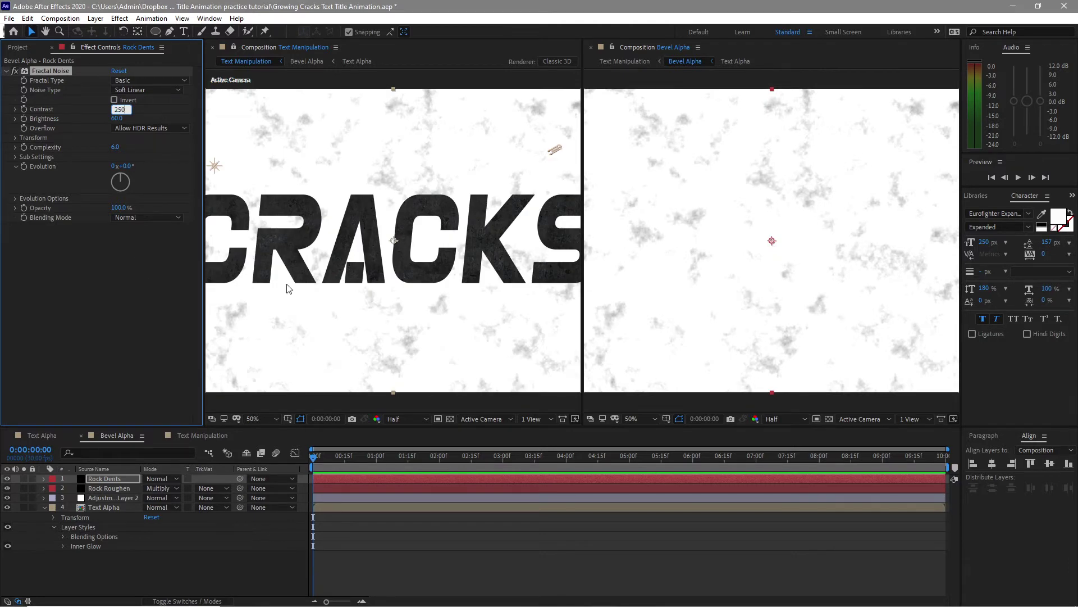
pyautogui.click(116, 147)
pyautogui.write('12')
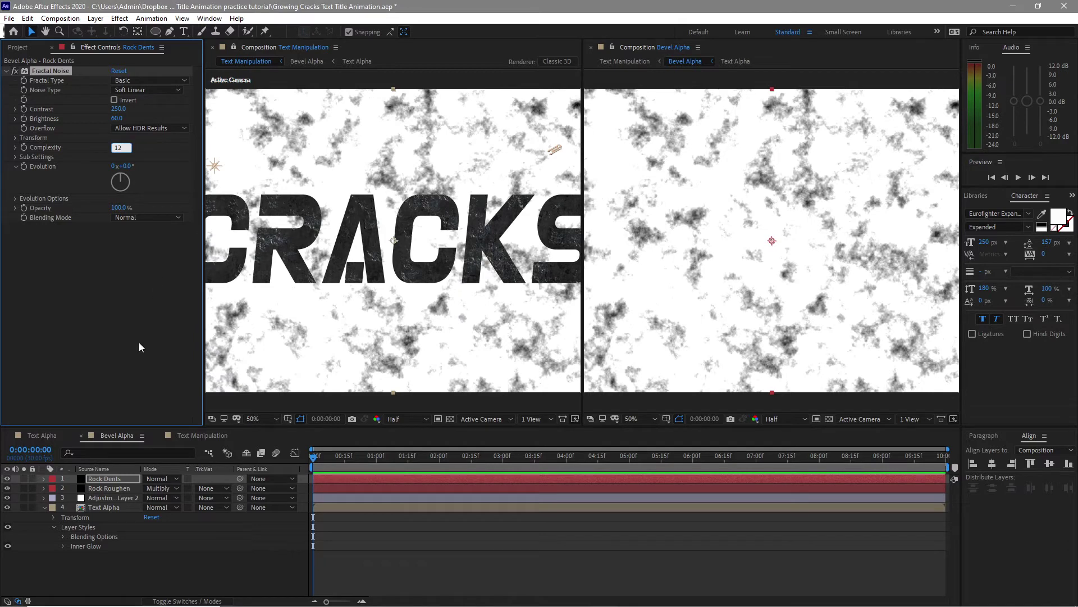
# - Set the Rock Dents layer's blending mode to Multiply
pyautogui.click(100, 477)
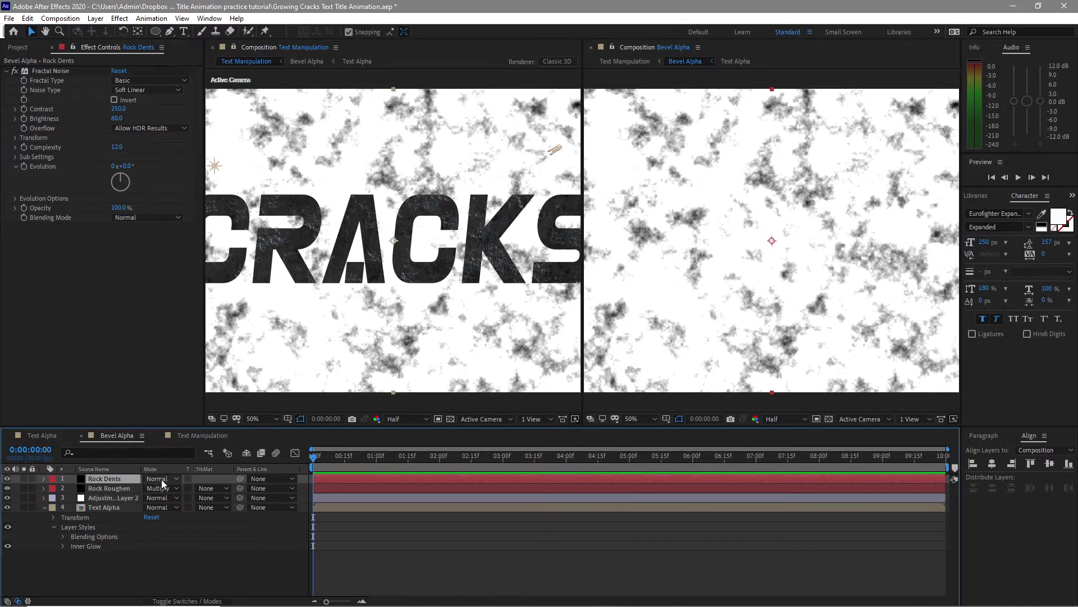
pyautogui.click(160, 480)
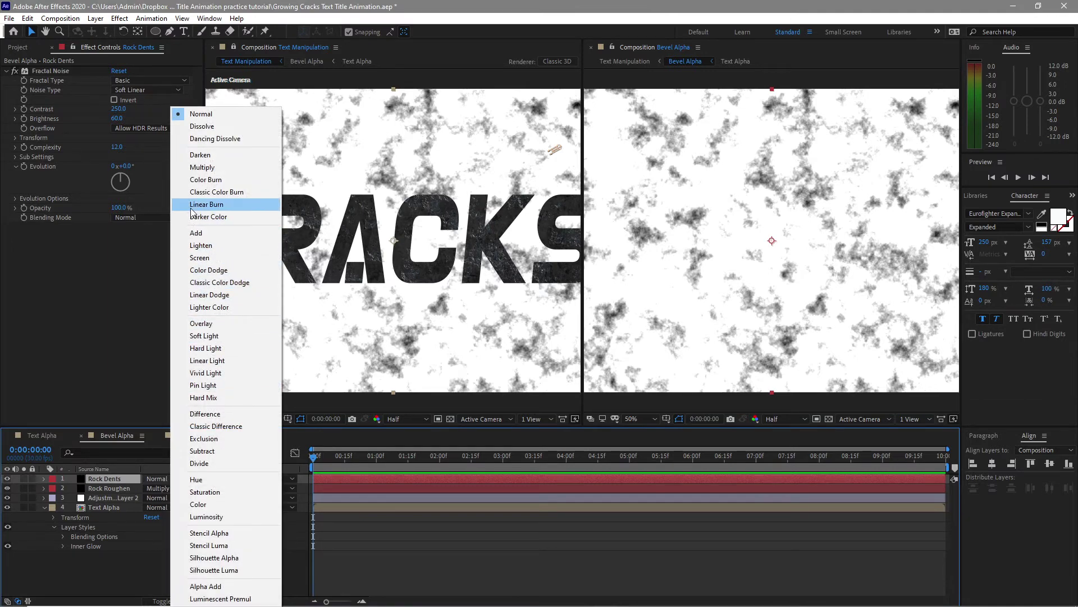
pyautogui.click(194, 167)
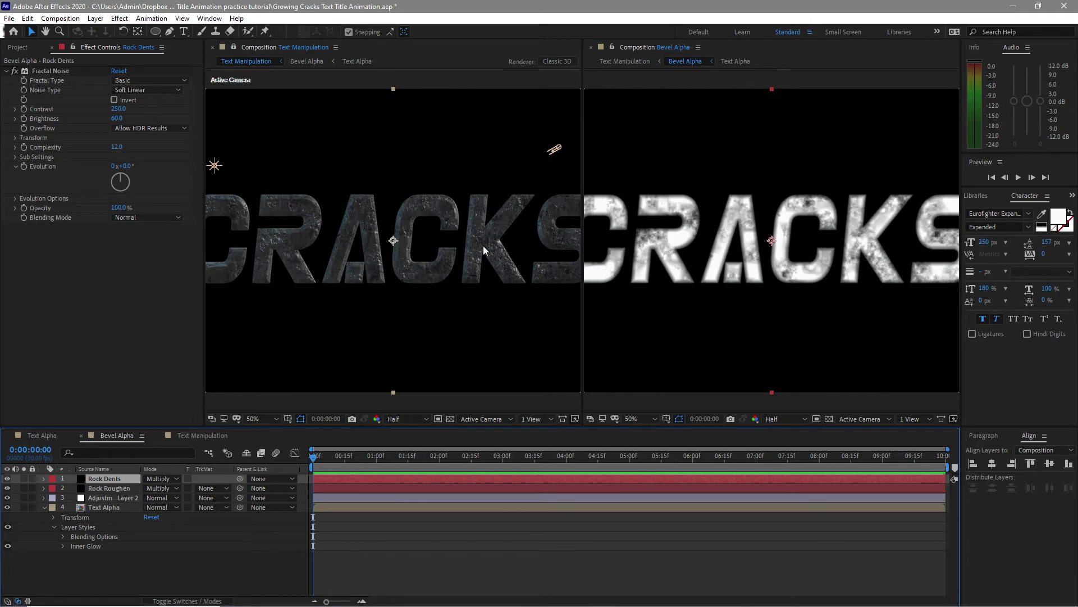
# - Close the separate Bevel Alpha viewer and inspect the rock texture on CRACKS up close in the Text Manipulation composition
pyautogui.click(592, 49)
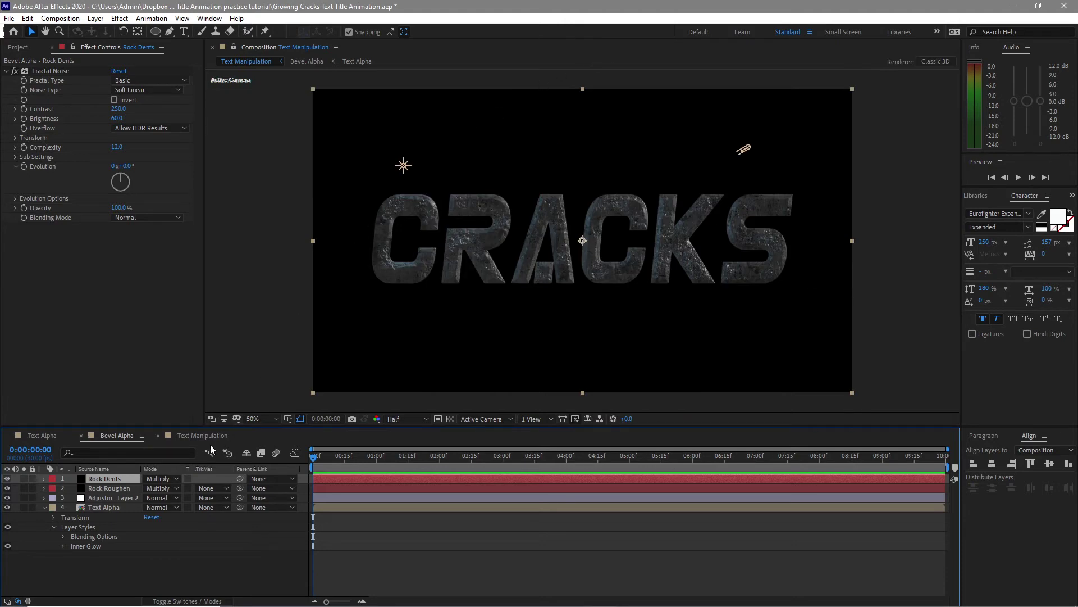
pyautogui.click(205, 439)
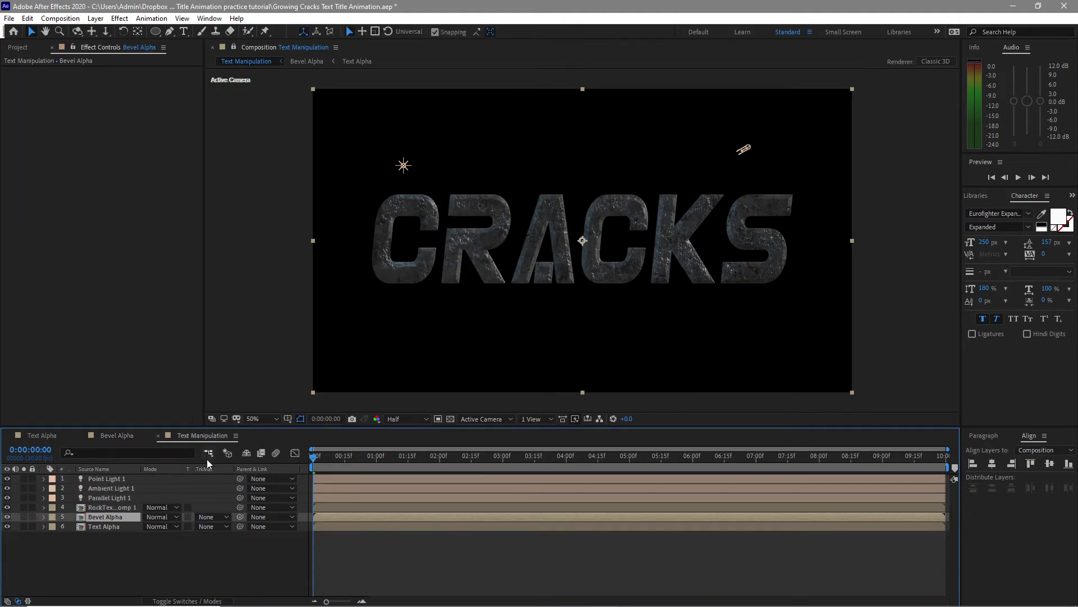
pyautogui.press('/')
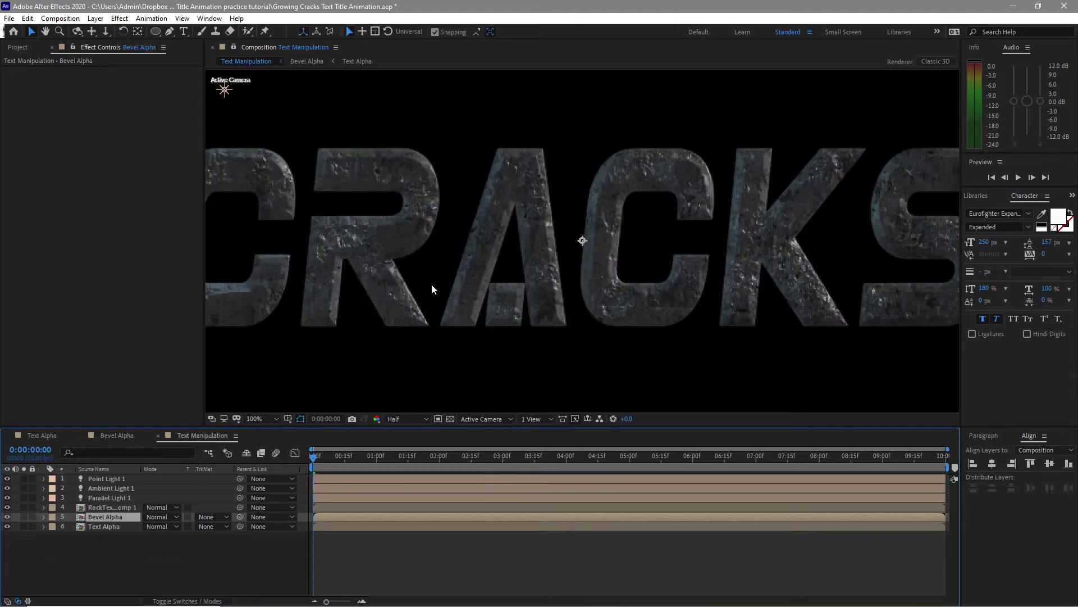
pyautogui.press(',')
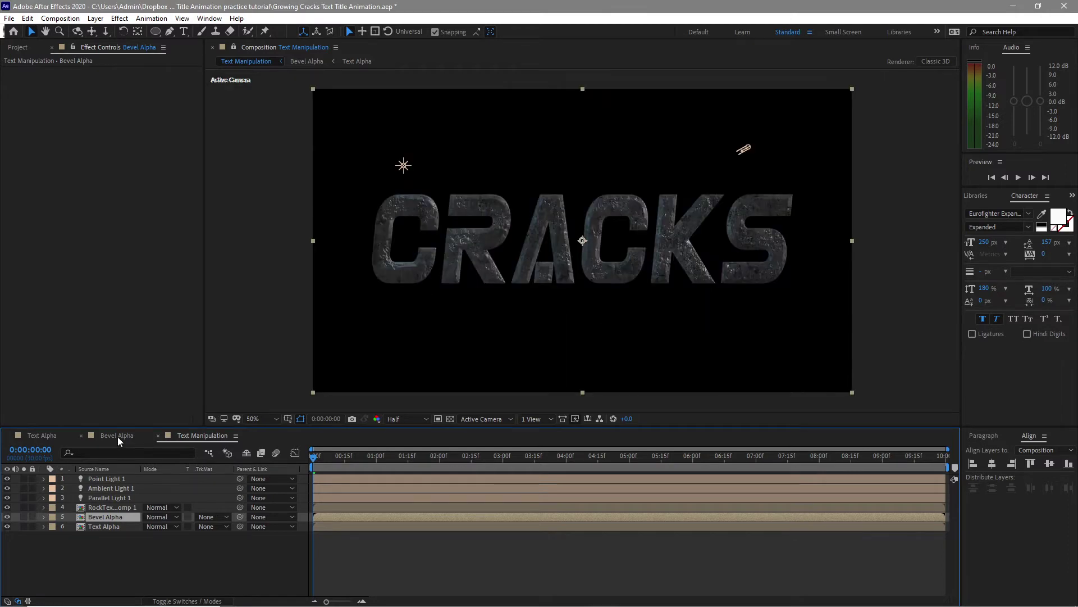
# - Set the opacity of the Rock Dents layer in Bevel Alpha to 70%
pyautogui.click(117, 436)
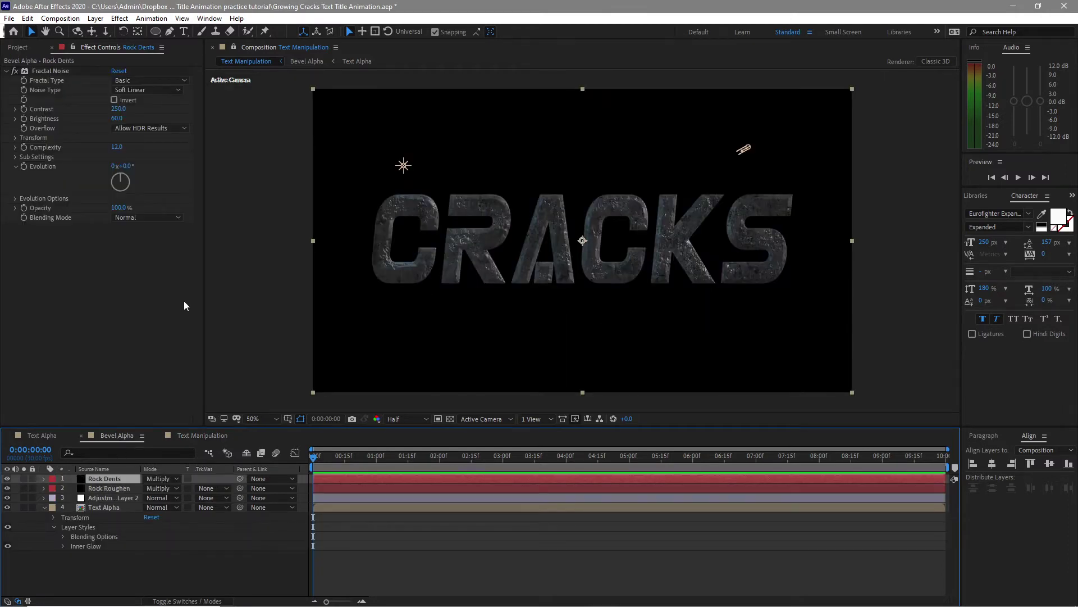
pyautogui.press('t')
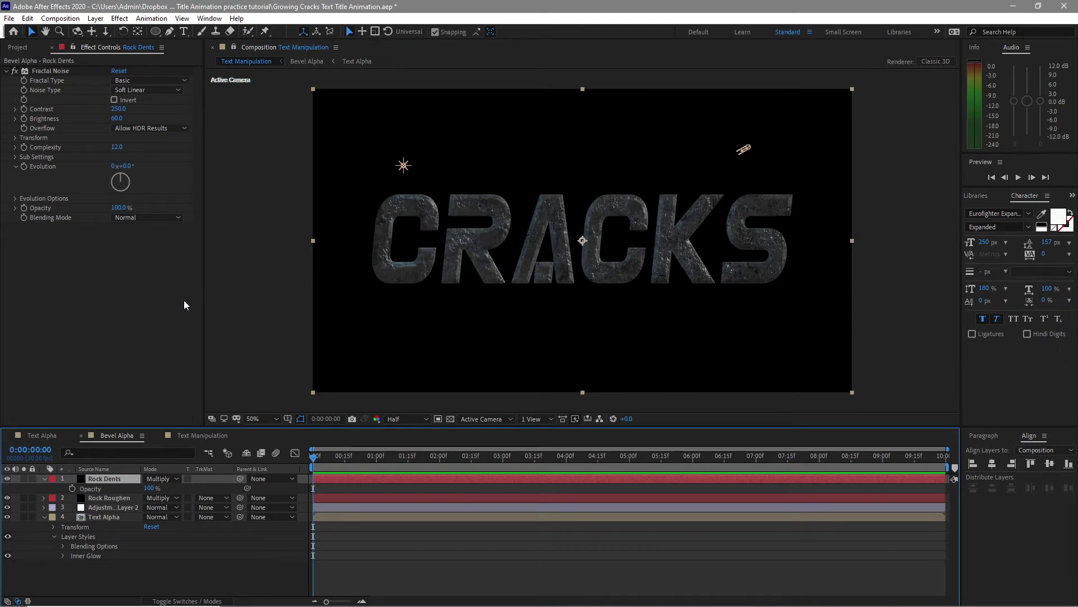
pyautogui.click(152, 488)
pyautogui.write('70')
pyautogui.click(253, 176)
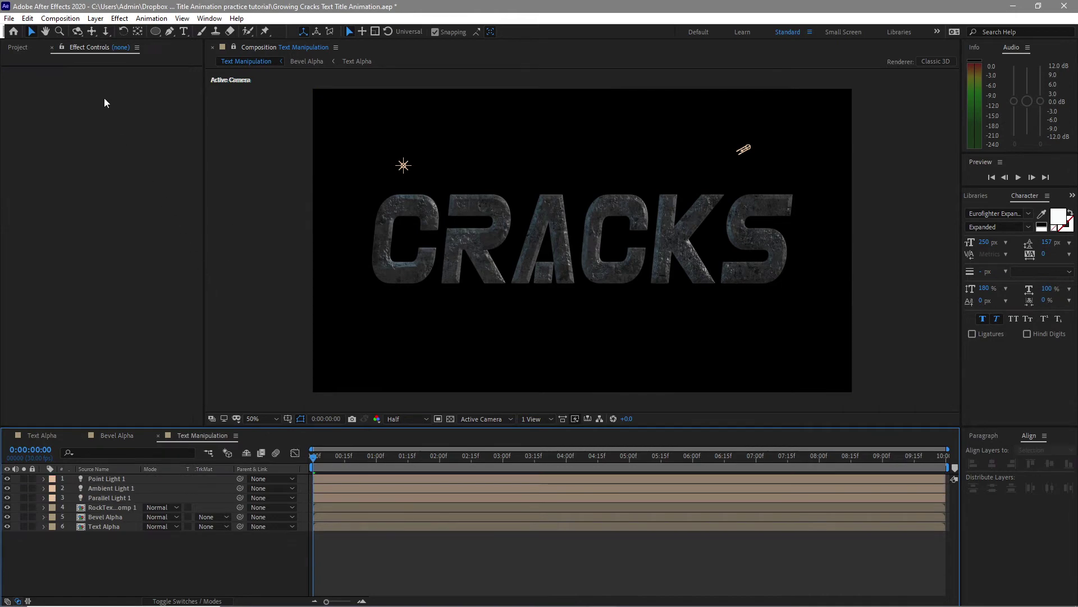
# - Create a 1920 x 1080 px, 30 fps, 10-second composition named Main and place the Text Manipulation composition in it
pyautogui.click(66, 18)
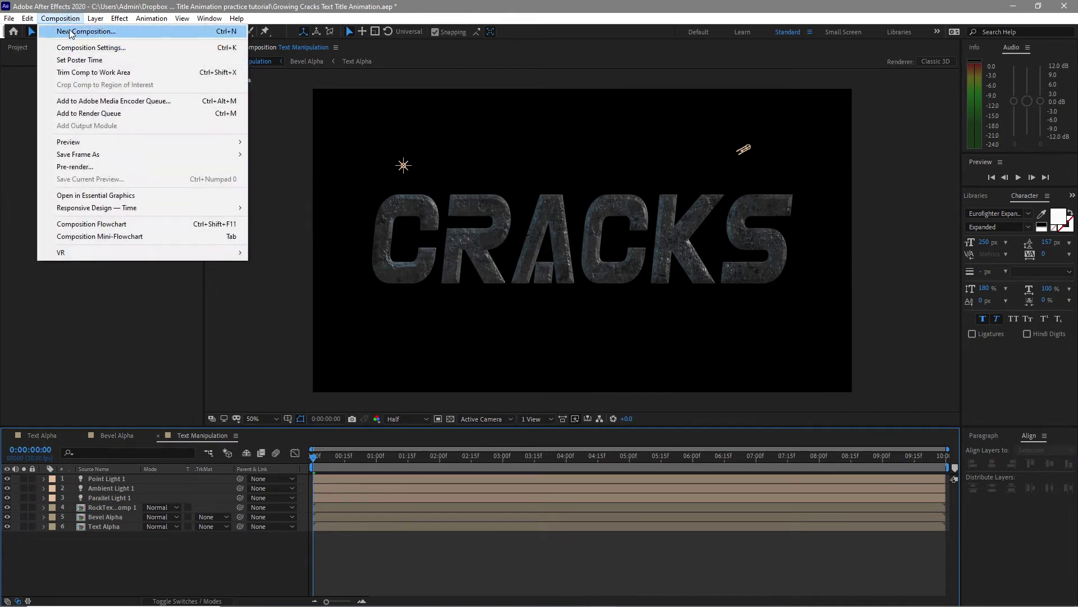
pyautogui.click(70, 32)
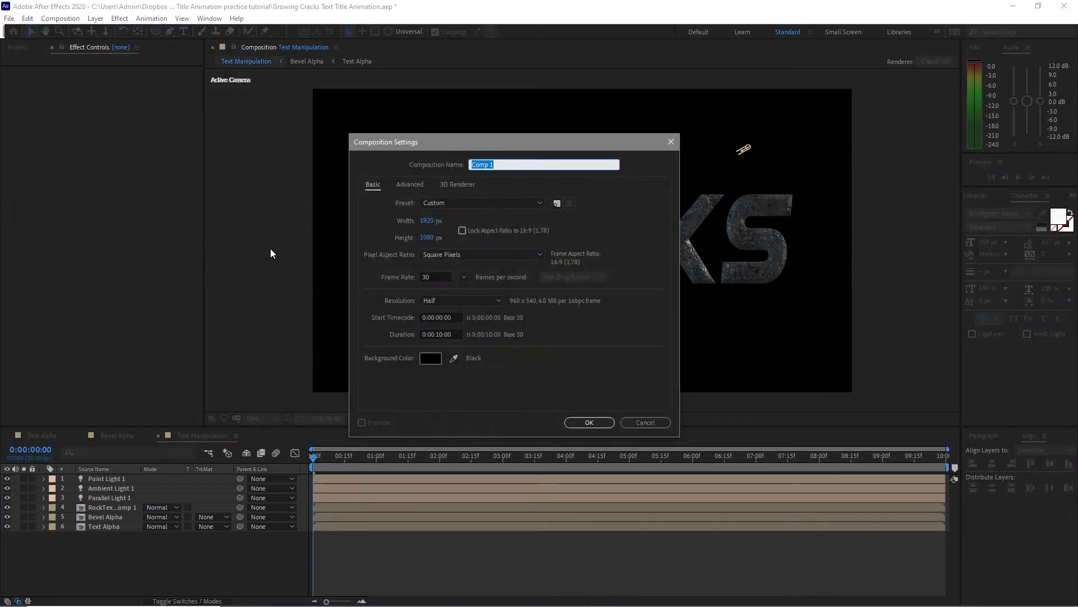
pyautogui.write('Mai')
pyautogui.click(584, 422)
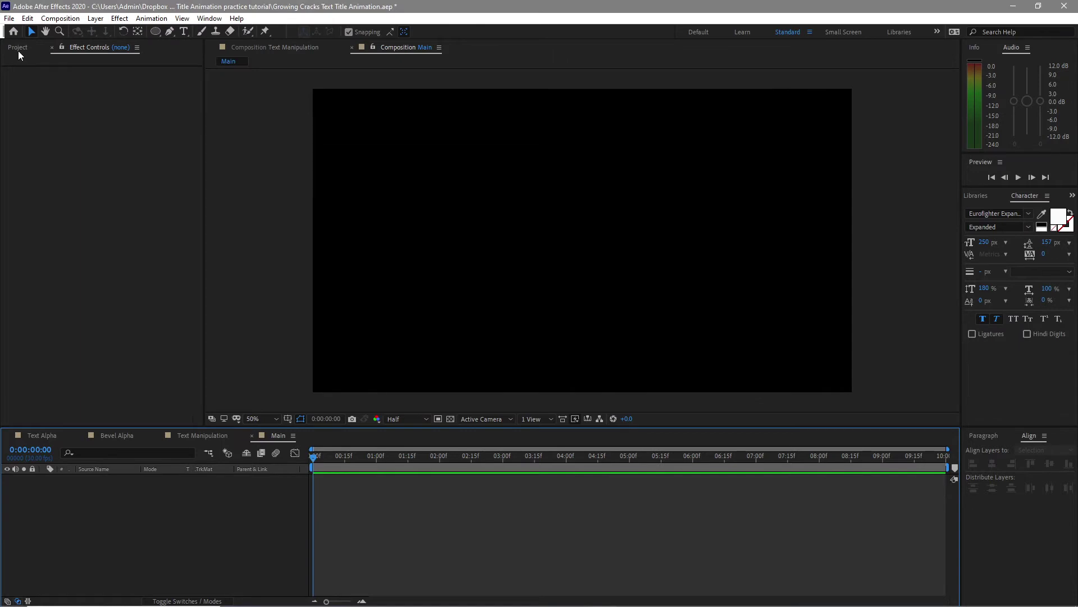
pyautogui.click(18, 48)
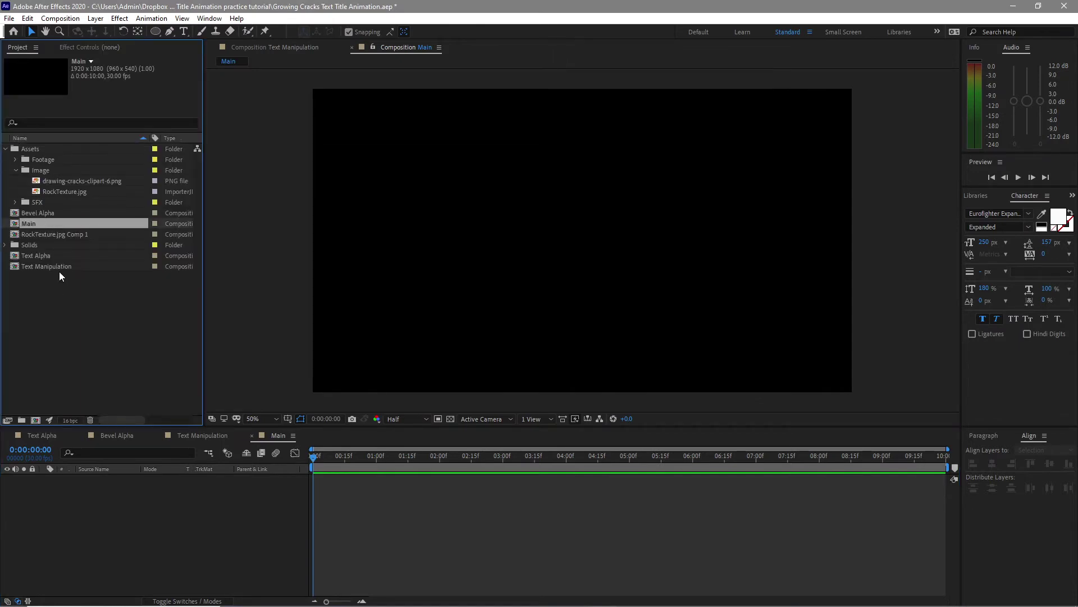
pyautogui.moveTo(57, 268); pyautogui.dragTo(79, 497)
# - Hide the Bevel Alpha and Text Alpha layers in the Text Manipulation composition
pyautogui.click(194, 436)
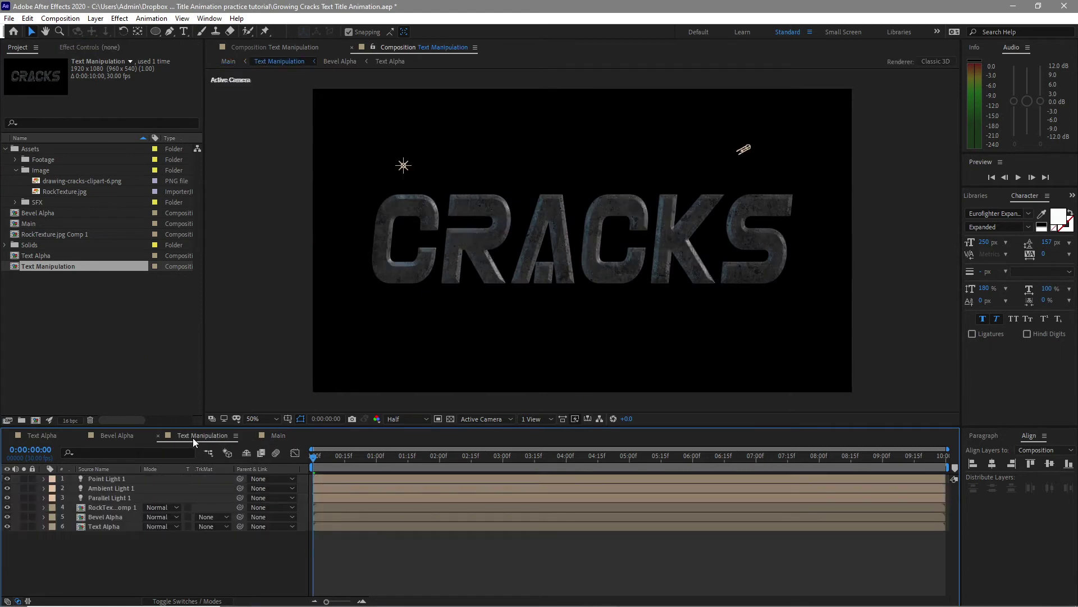
pyautogui.click(7, 526)
pyautogui.click(7, 516)
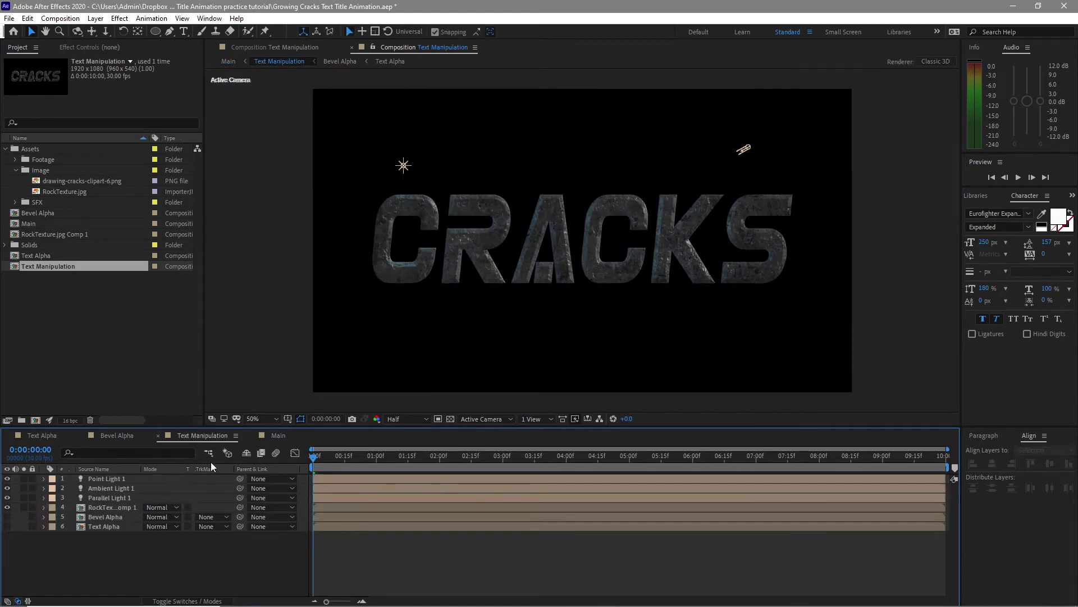
# - Add RockTexture.jpg below the text layer in Main and pre-compose it as BG, moving all attributes into the new composition
pyautogui.click(276, 439)
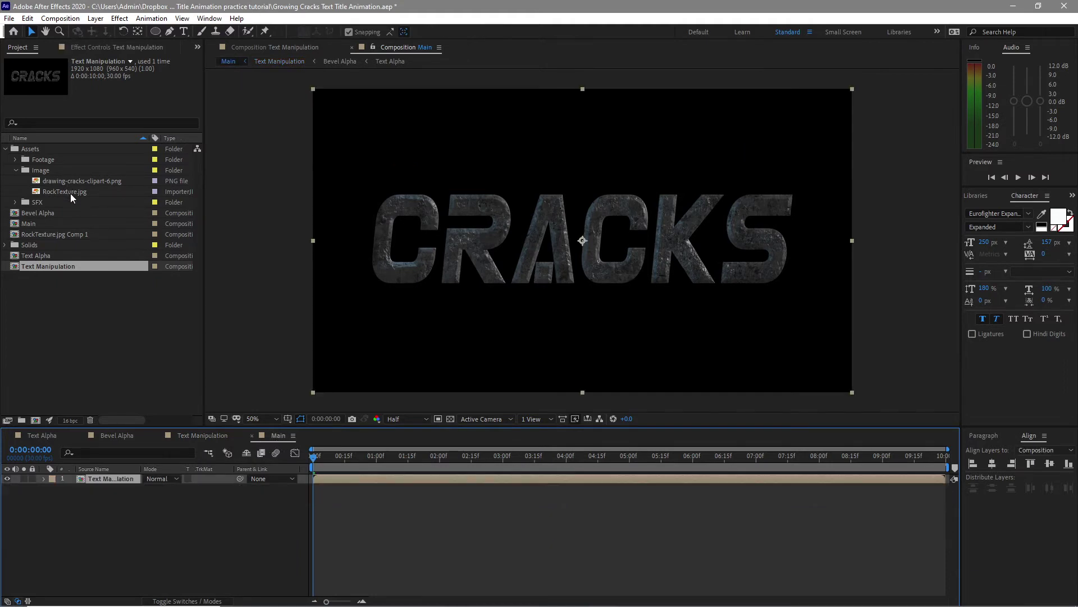
pyautogui.moveTo(70, 194); pyautogui.dragTo(89, 503)
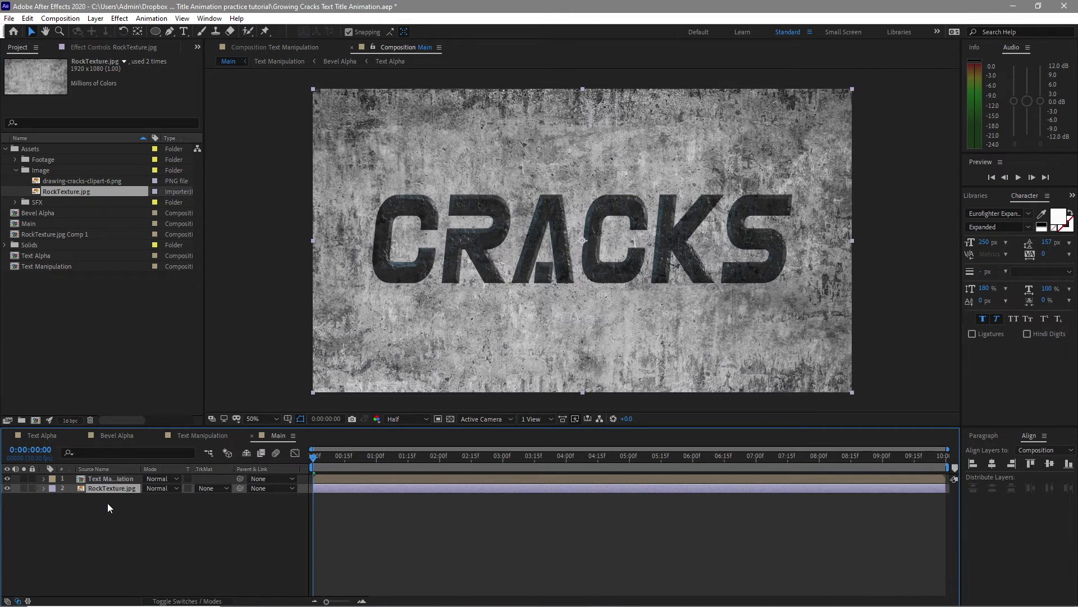
pyautogui.rightClick(108, 486)
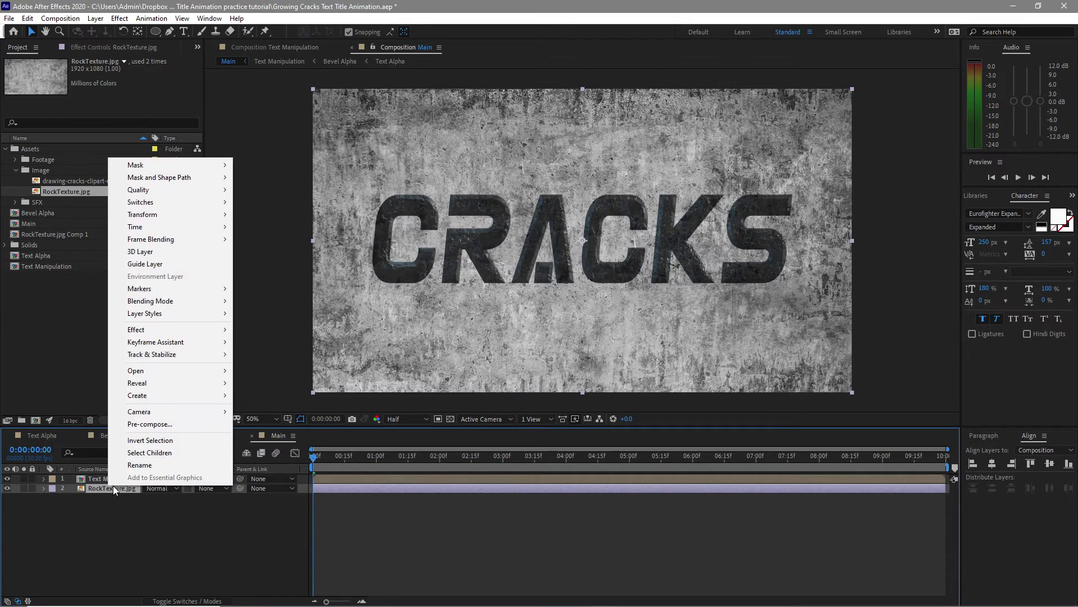
pyautogui.click(142, 425)
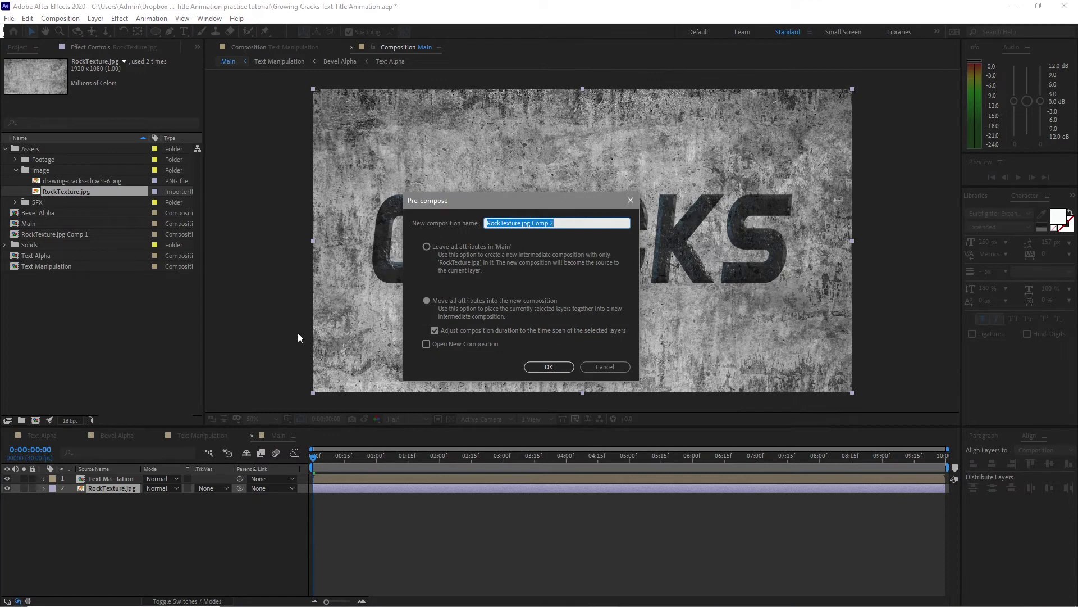
pyautogui.write('BG')
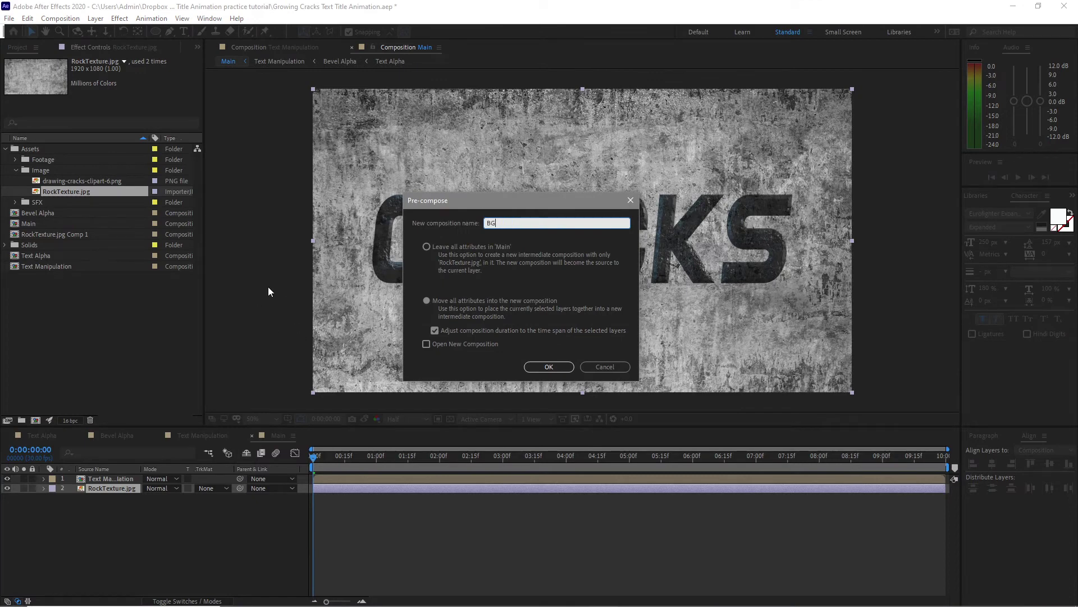
pyautogui.click(427, 301)
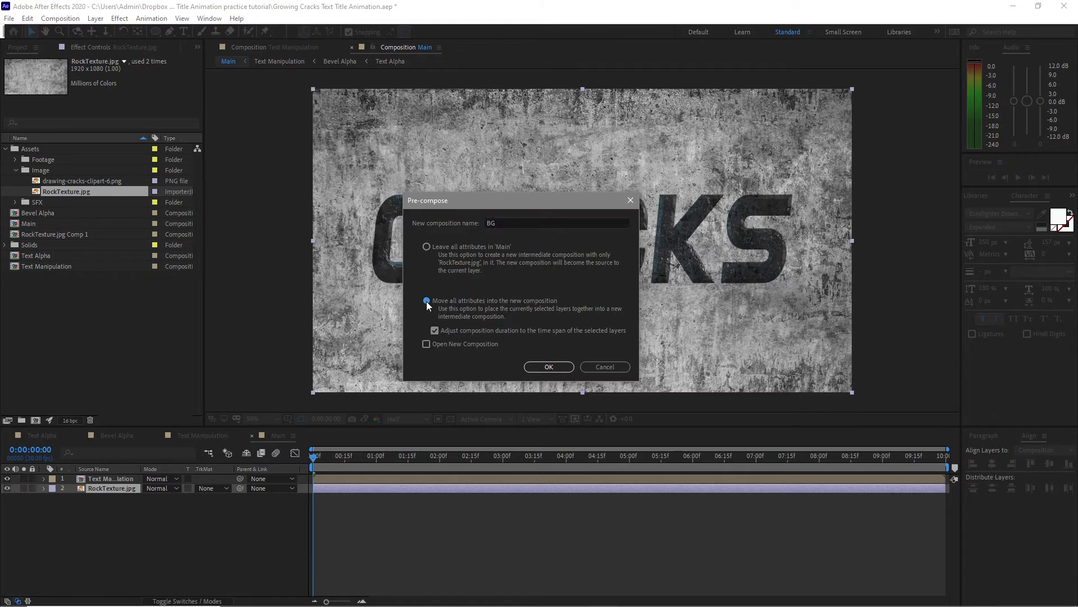
pyautogui.click(538, 366)
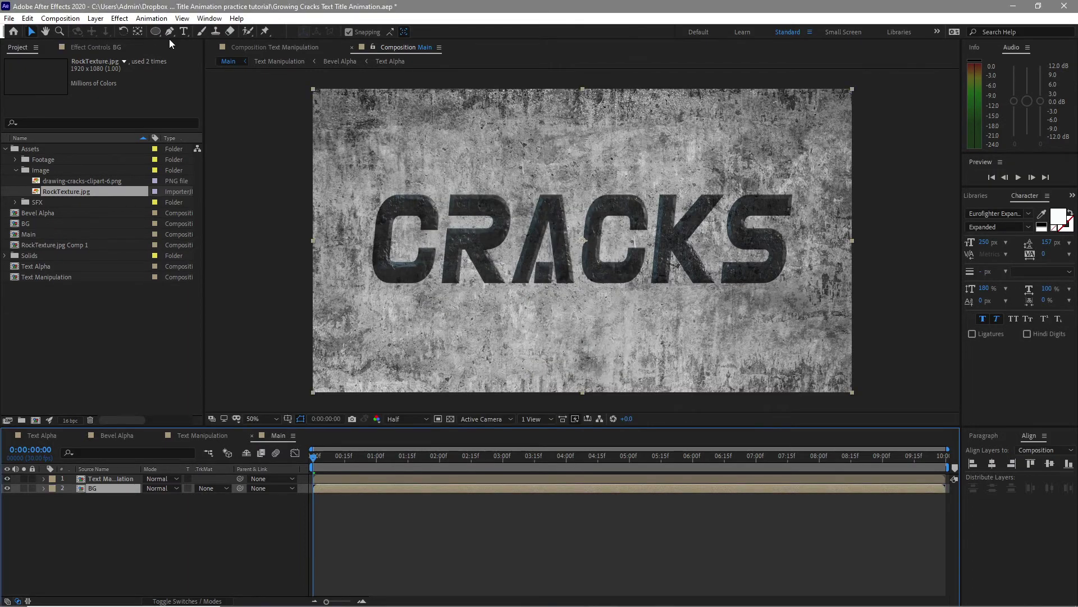
# - Apply Curves to the BG layer and darken it by lowering the RGB curve's white end and pulling the lower midtones down
pyautogui.click(120, 18)
pyautogui.moveTo(168, 148)
pyautogui.click(283, 374)
pyautogui.moveTo(164, 123); pyautogui.dragTo(164, 214)
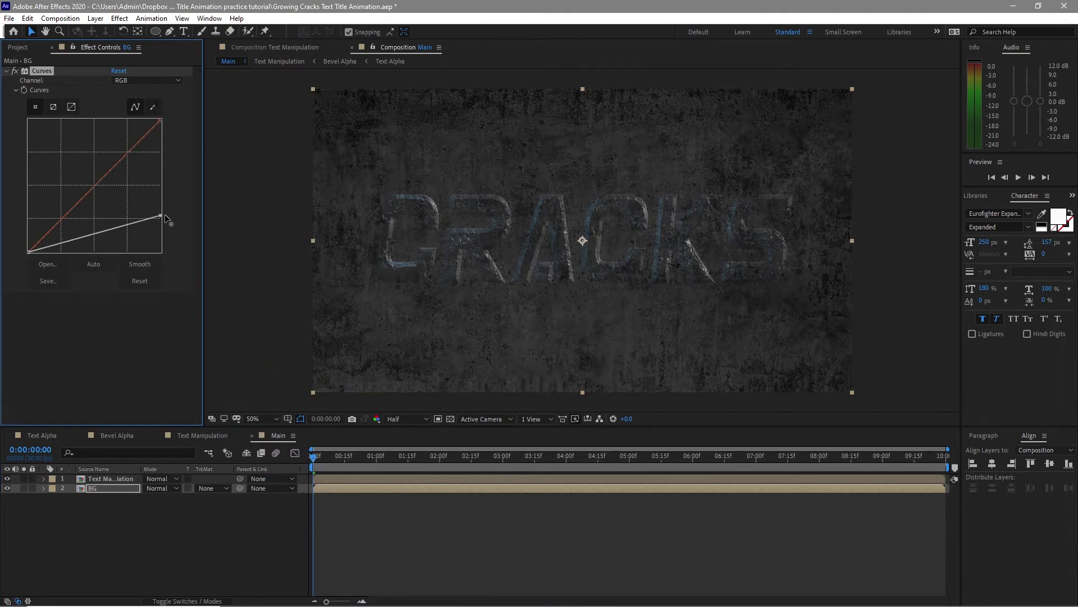
pyautogui.moveTo(86, 236); pyautogui.dragTo(90, 248)
# - Duplicate the Text Alpha layer in the Text Manipulation composition
pyautogui.click(202, 436)
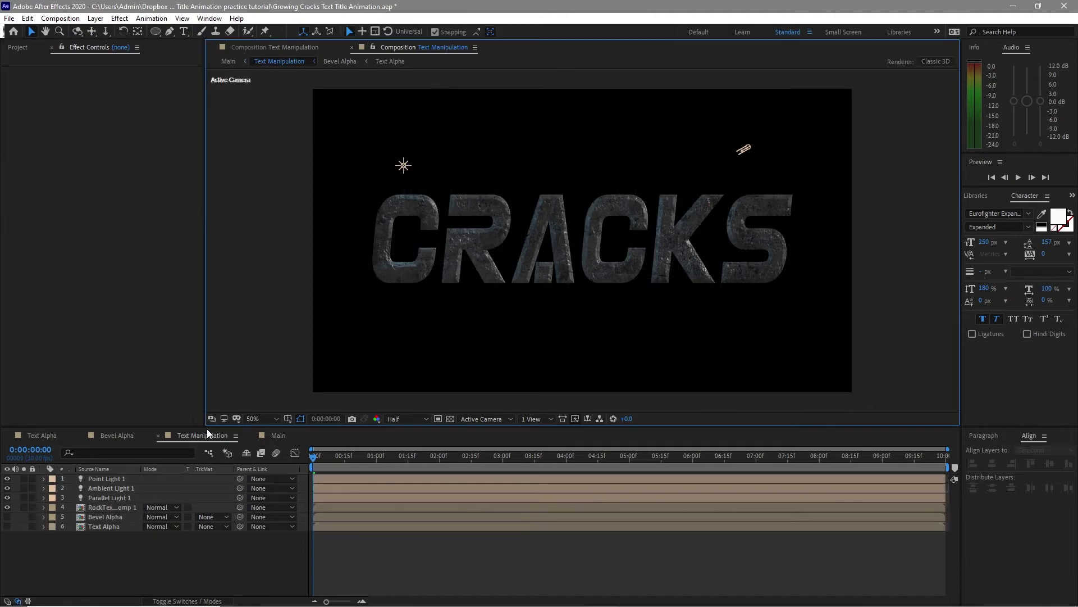
pyautogui.click(279, 435)
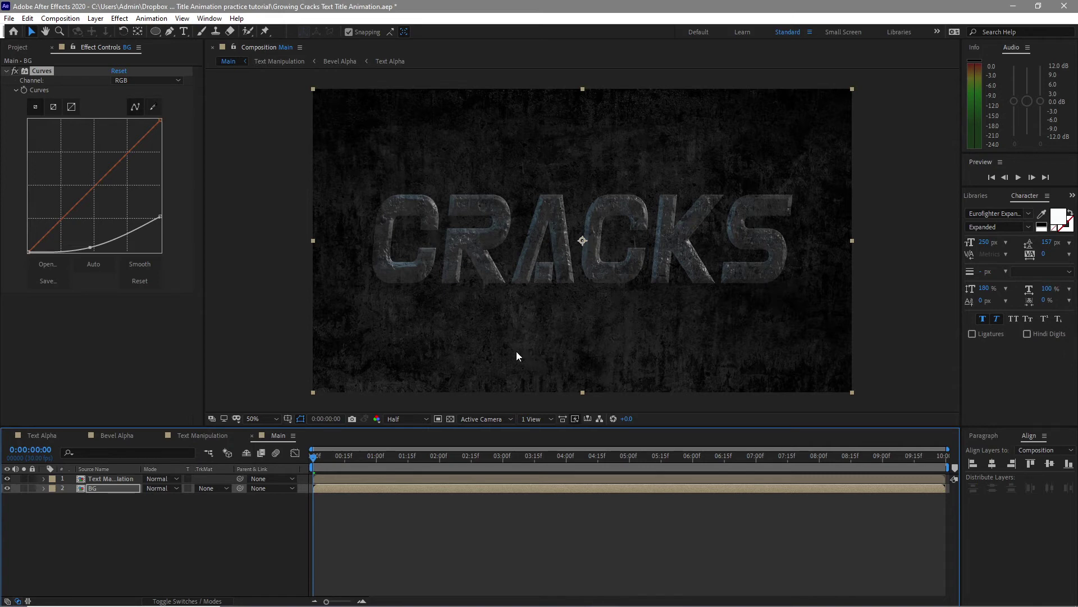
pyautogui.click(212, 436)
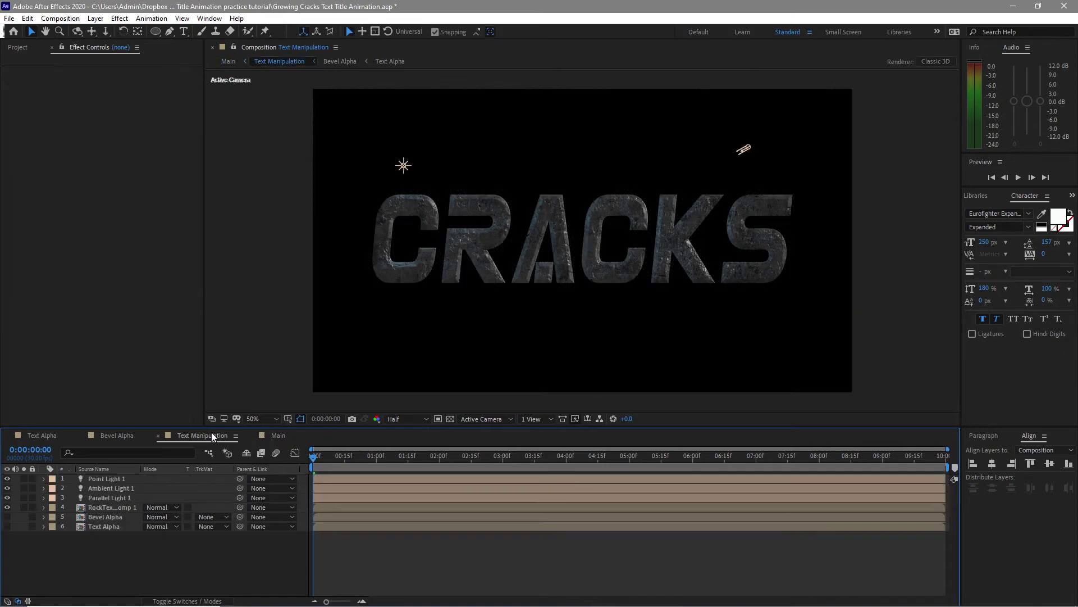
pyautogui.click(108, 525)
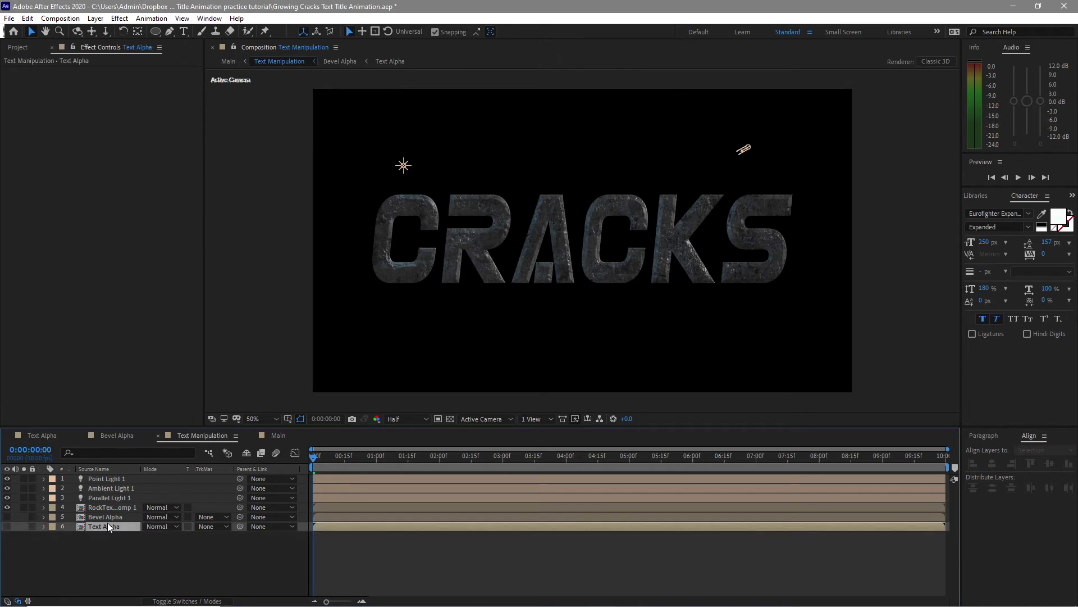
pyautogui.click(27, 18)
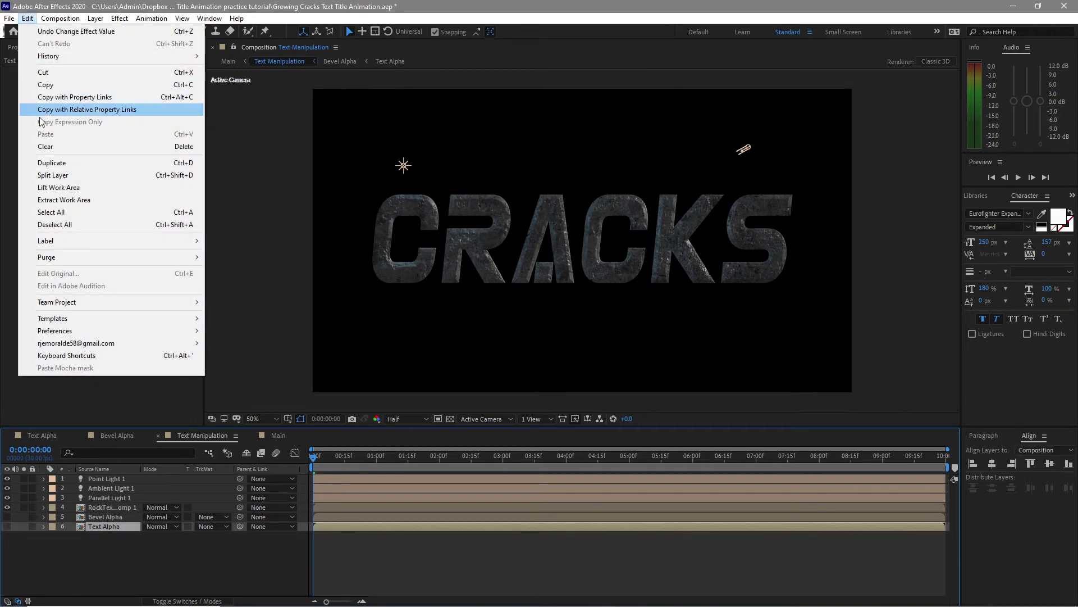
pyautogui.click(55, 162)
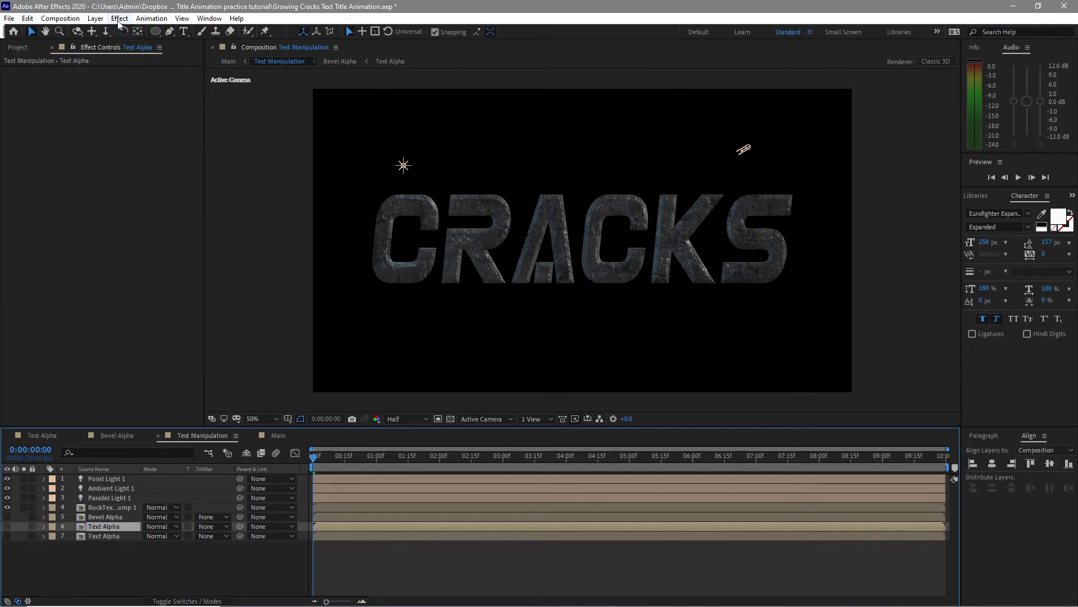
# - Apply Tint to the upper Text Alpha copy and map white to black
pyautogui.click(120, 20)
pyautogui.moveTo(178, 148)
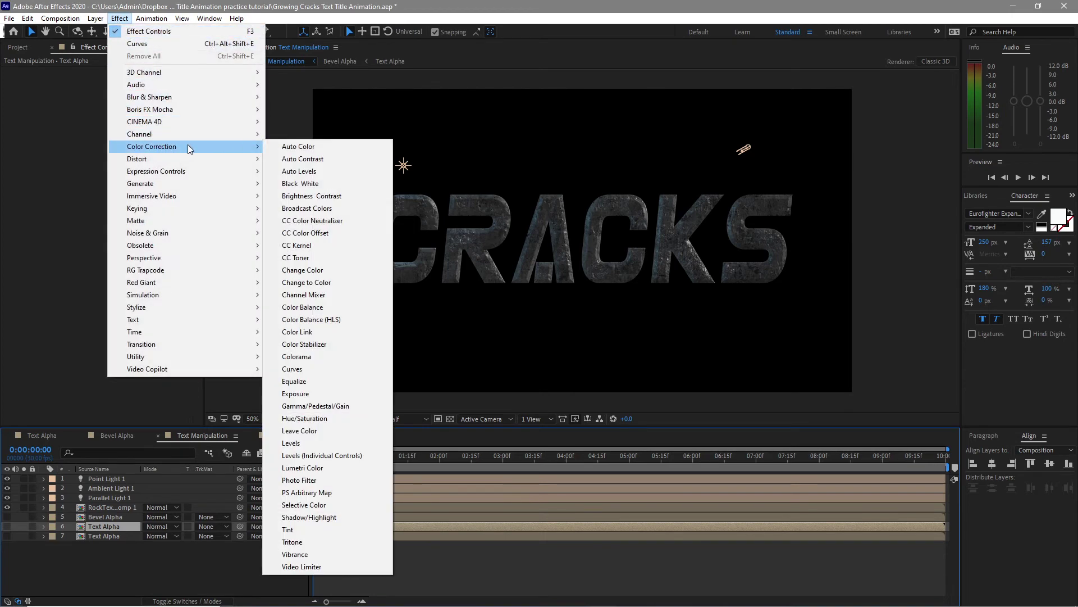
pyautogui.click(297, 530)
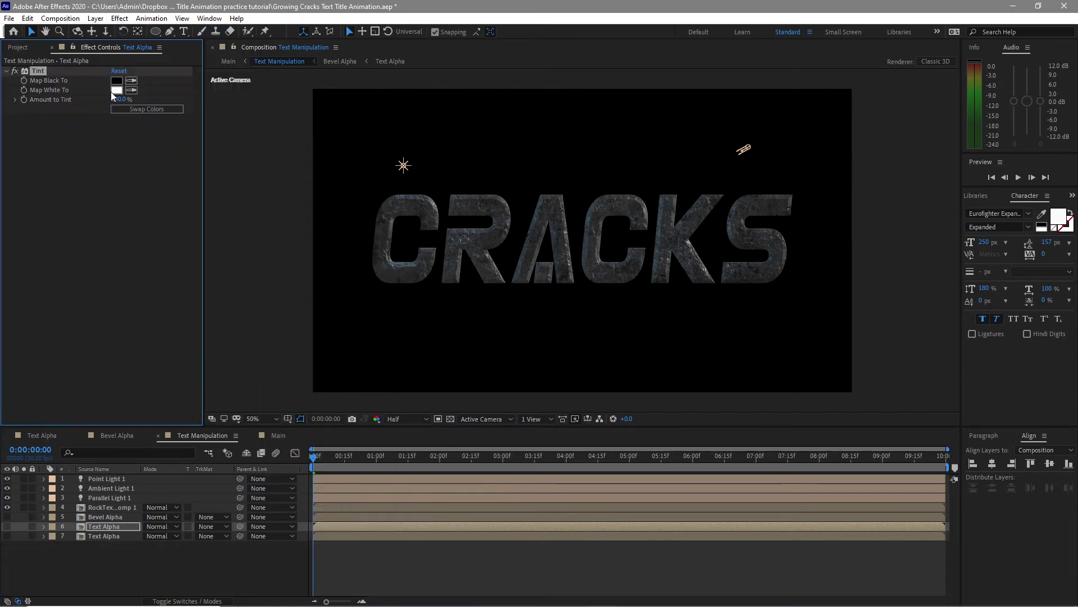
pyautogui.click(116, 90)
pyautogui.moveTo(696, 489); pyautogui.dragTo(694, 504)
pyautogui.click(944, 359)
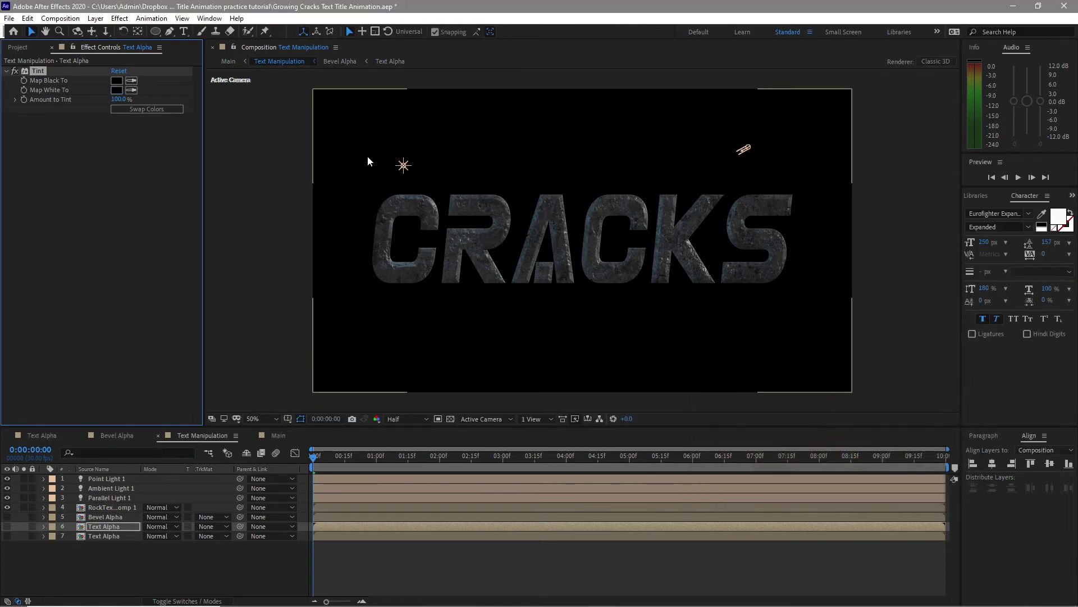
# - Apply CC Radial Blur to the black-tinted Text Alpha copy, make the layer visible and move it above Bevel Alpha
pyautogui.click(119, 18)
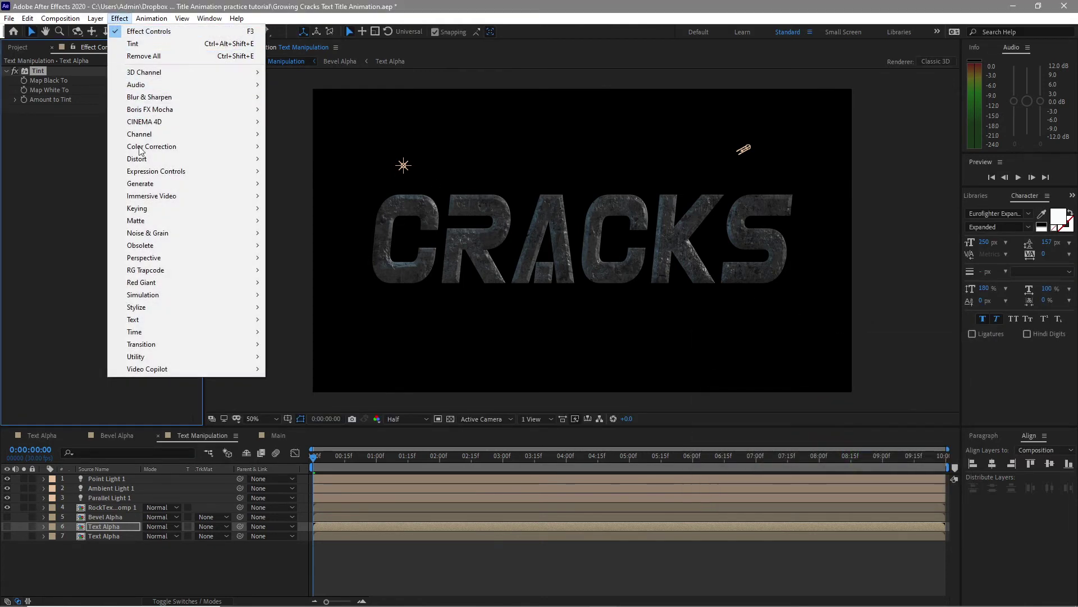
pyautogui.moveTo(249, 100)
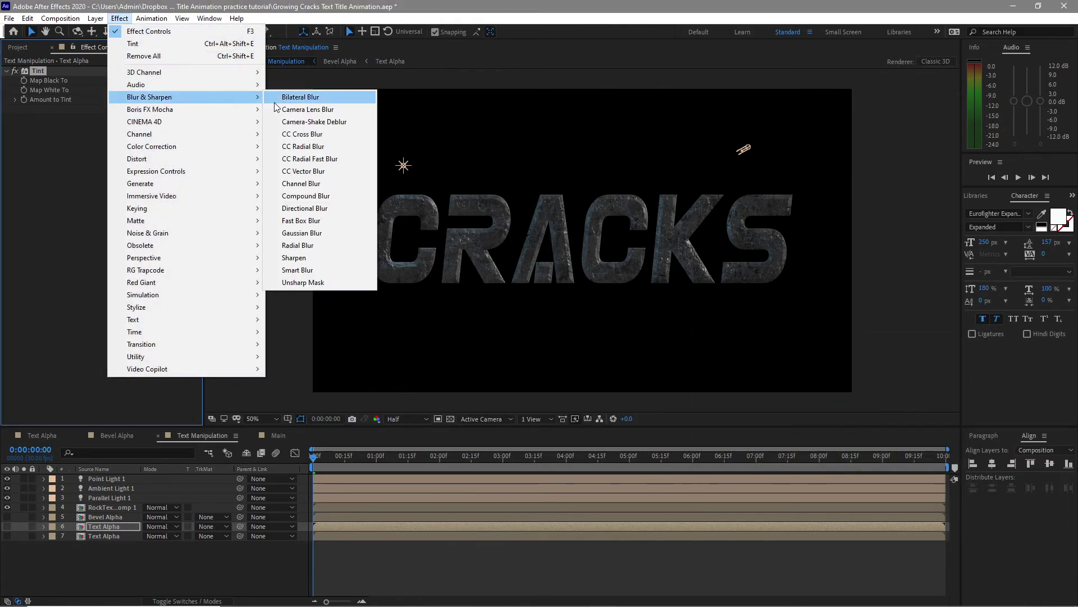
pyautogui.click(306, 148)
pyautogui.click(6, 527)
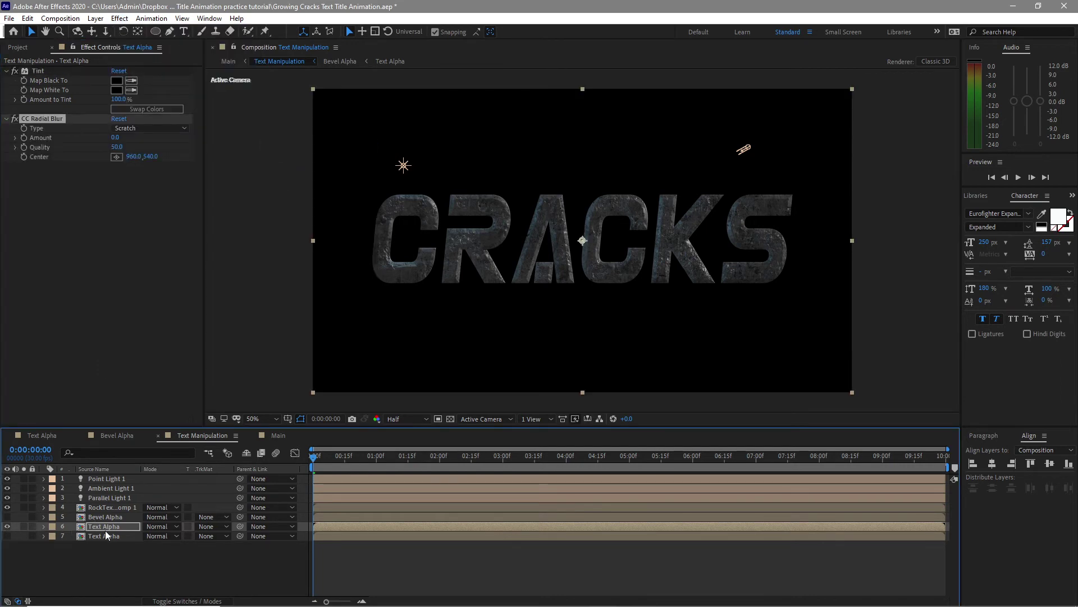
pyautogui.moveTo(107, 529); pyautogui.dragTo(103, 518)
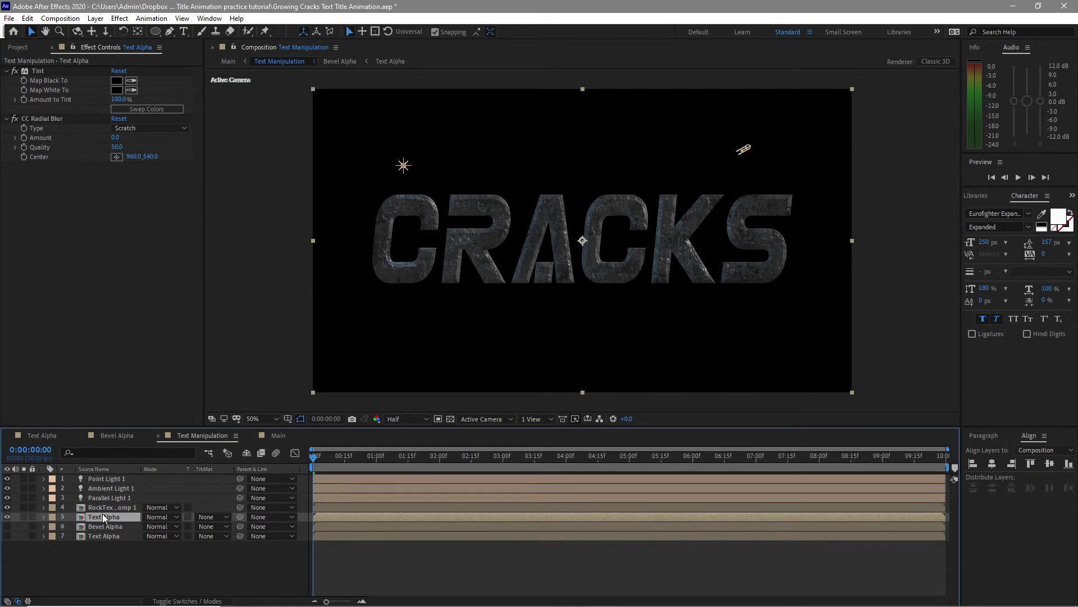
# - Set the text copy's radial blur to Fading Zoom with its center above the frame at about 1272, -554 and an amount of 52
pyautogui.click(129, 128)
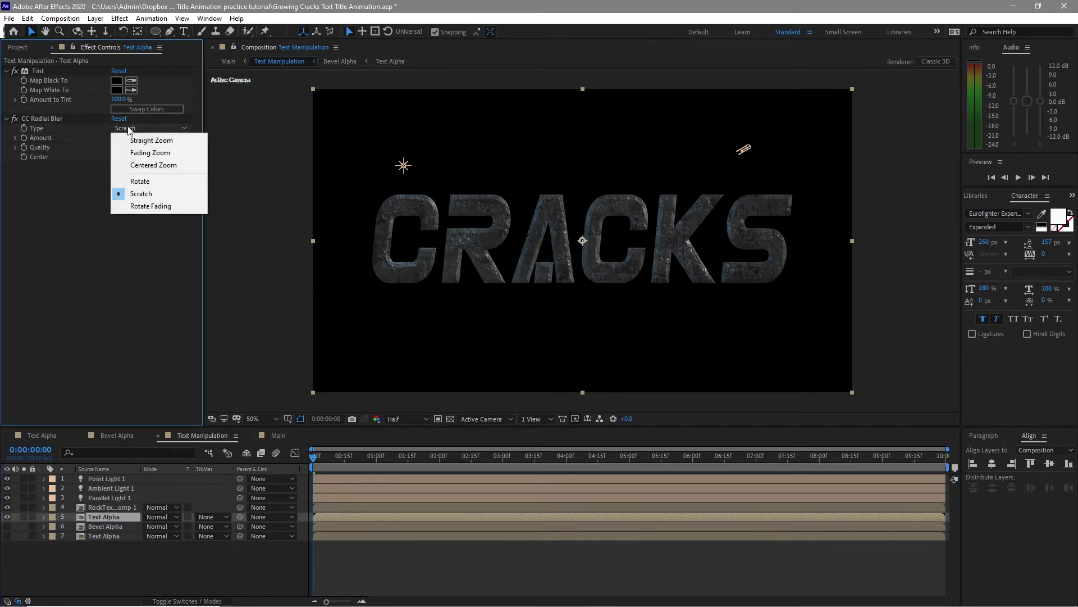
pyautogui.click(133, 153)
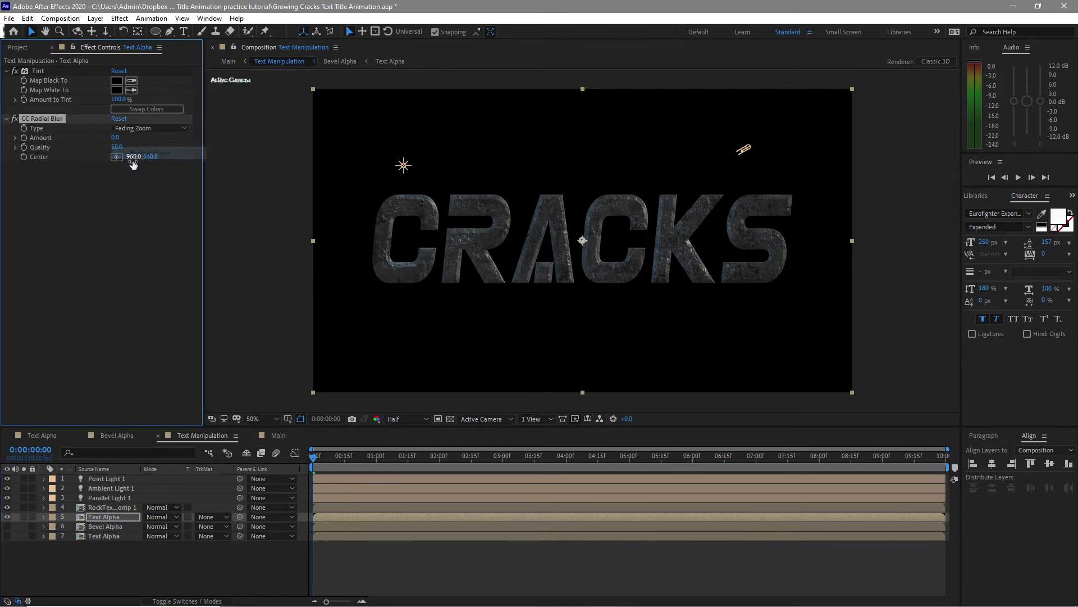
pyautogui.click(449, 419)
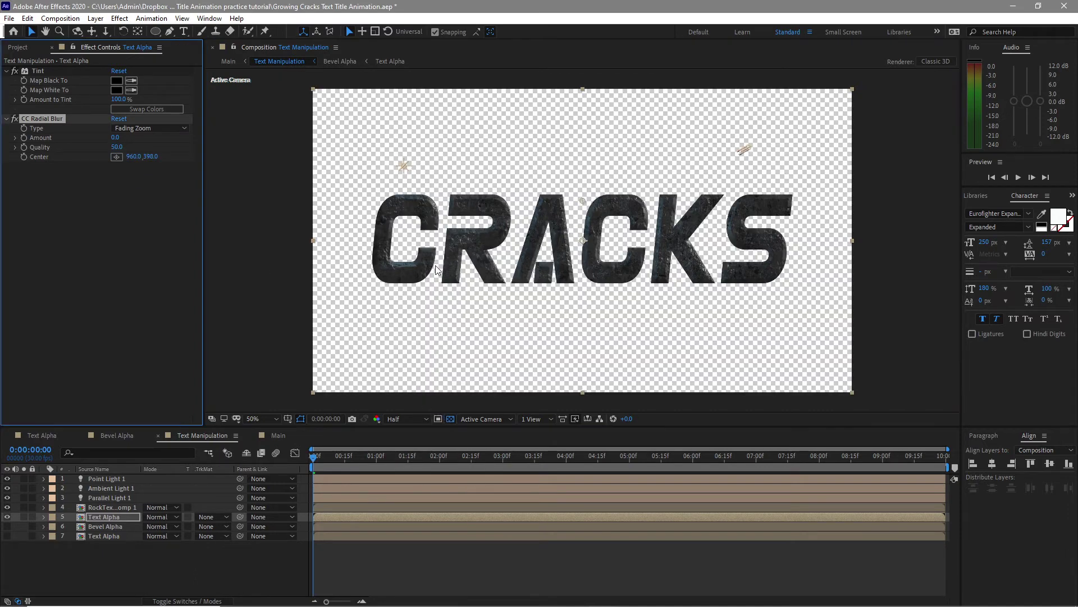
pyautogui.press(',')
pyautogui.moveTo(583, 240); pyautogui.dragTo(643, 86)
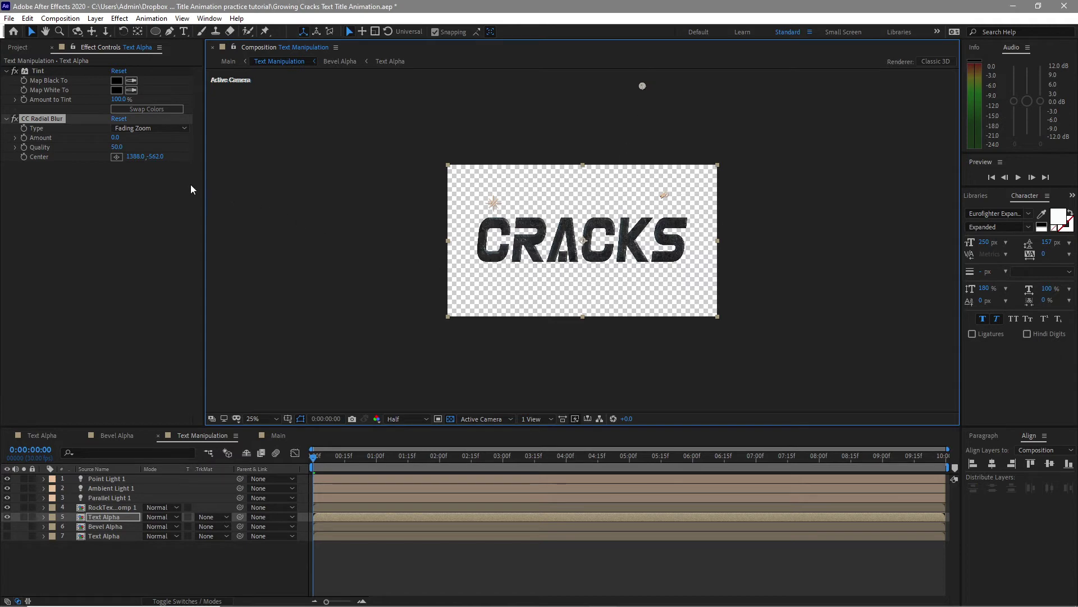
pyautogui.moveTo(137, 137); pyautogui.dragTo(147, 145)
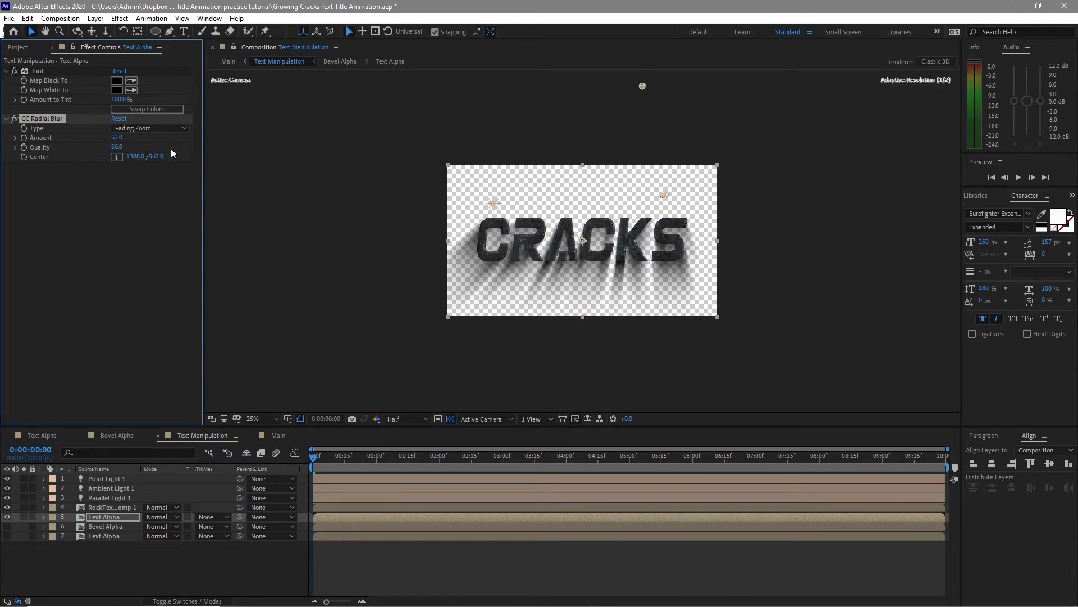
# - Rename the blurred Text Alpha copy as Text Alpha Shadow
pyautogui.rightClick(132, 516)
pyautogui.click(144, 494)
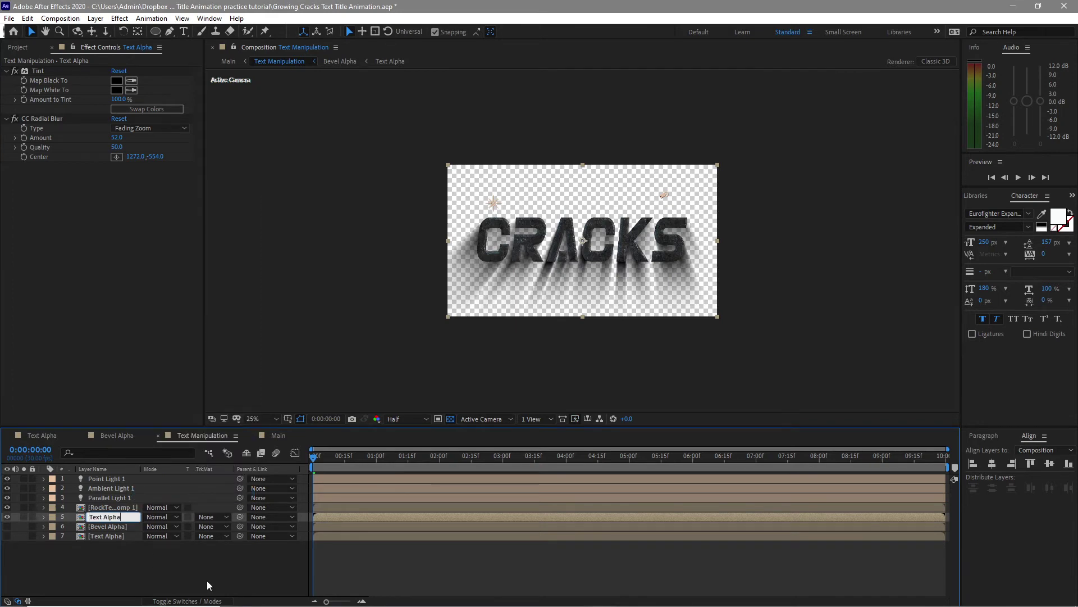
pyautogui.write('Shadow')
pyautogui.press('Return')
# - Duplicate the Text Alpha Shadow layer and reduce the radial blur amount on the copy
pyautogui.click(28, 18)
pyautogui.click(57, 163)
pyautogui.moveTo(117, 138); pyautogui.dragTo(90, 139)
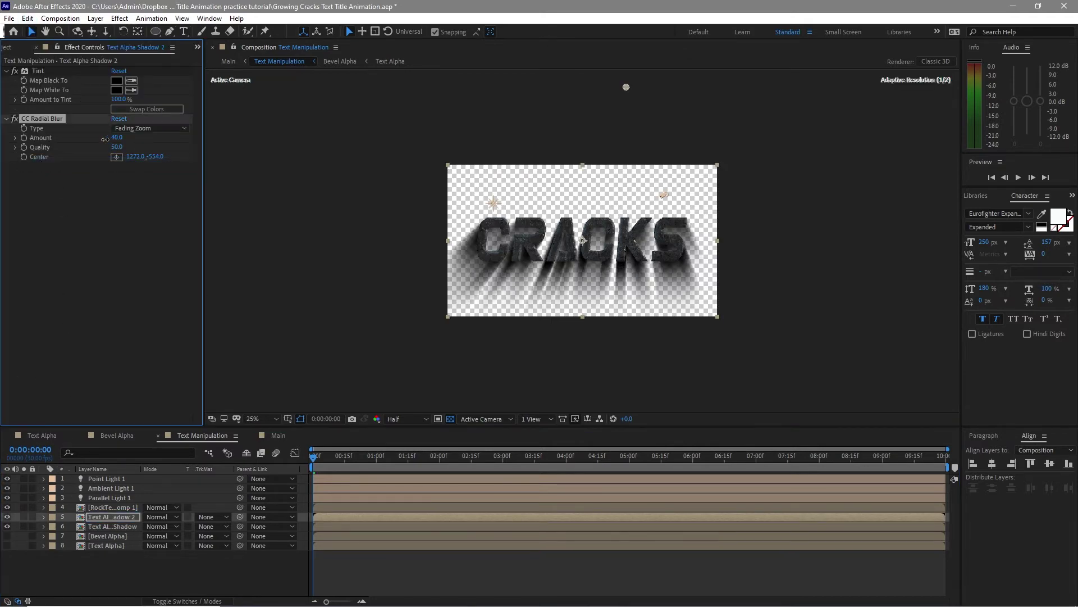
pyautogui.click(140, 308)
# - Duplicate the RockTexture.jpg Comp 1 layer in the Text Manipulation composition
pyautogui.click(113, 506)
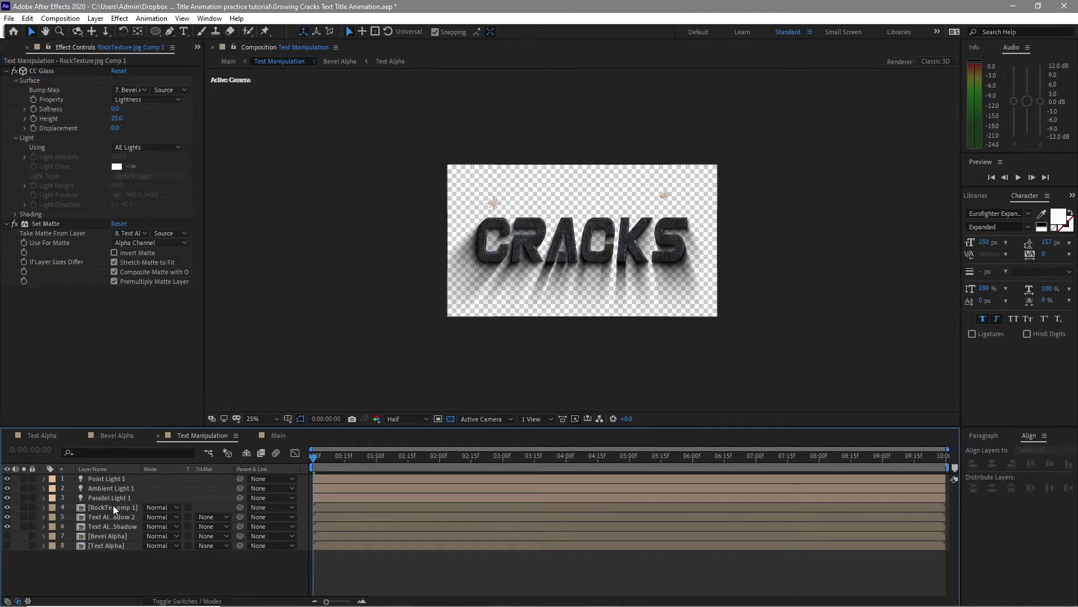
pyautogui.click(27, 18)
pyautogui.click(52, 162)
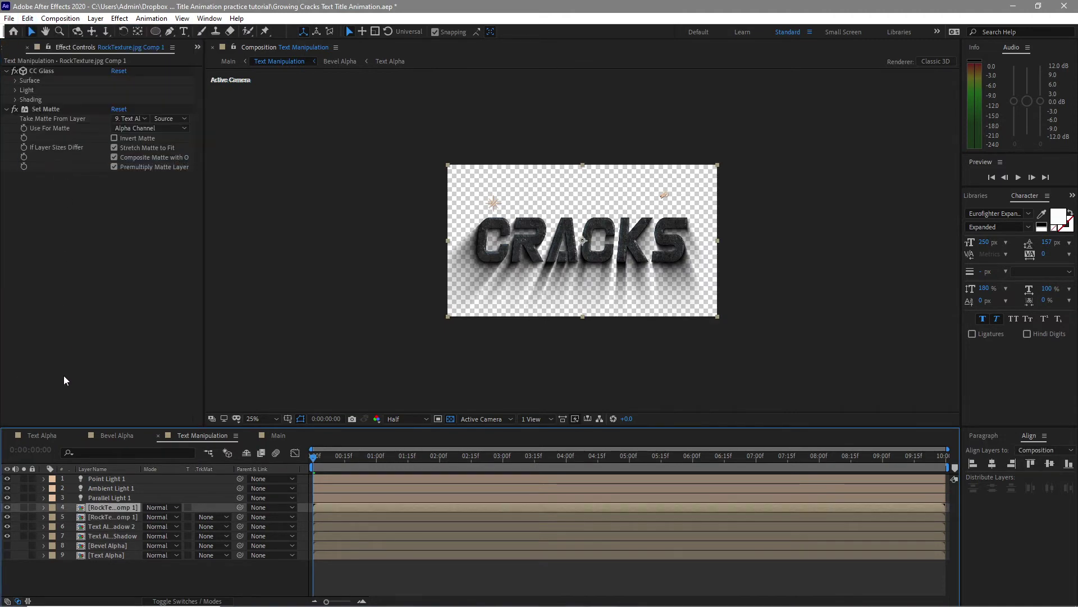
# - Apply CC Radial Blur to the lower RockTexture.jpg Comp 1 layer, with type Fading Zoom and amount -8
pyautogui.moveTo(100, 514); pyautogui.dragTo(100, 519)
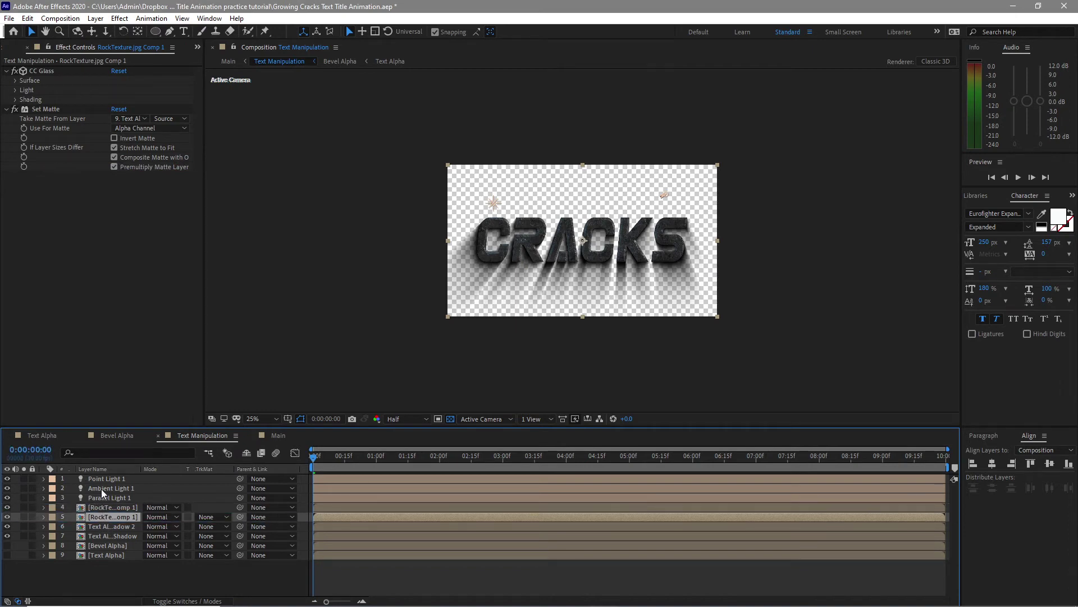
pyautogui.click(120, 18)
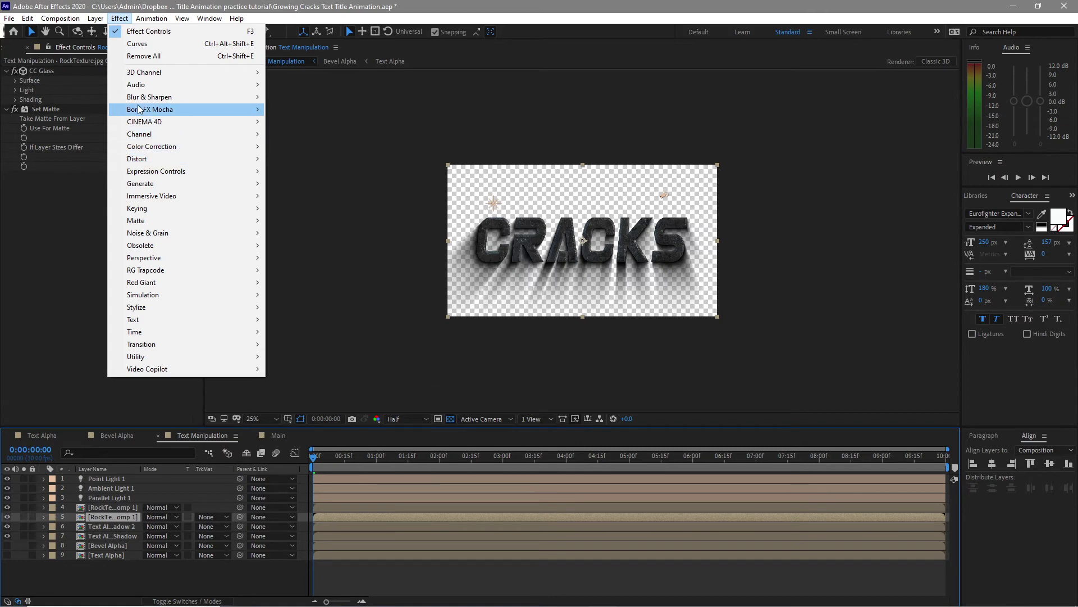
pyautogui.moveTo(168, 97)
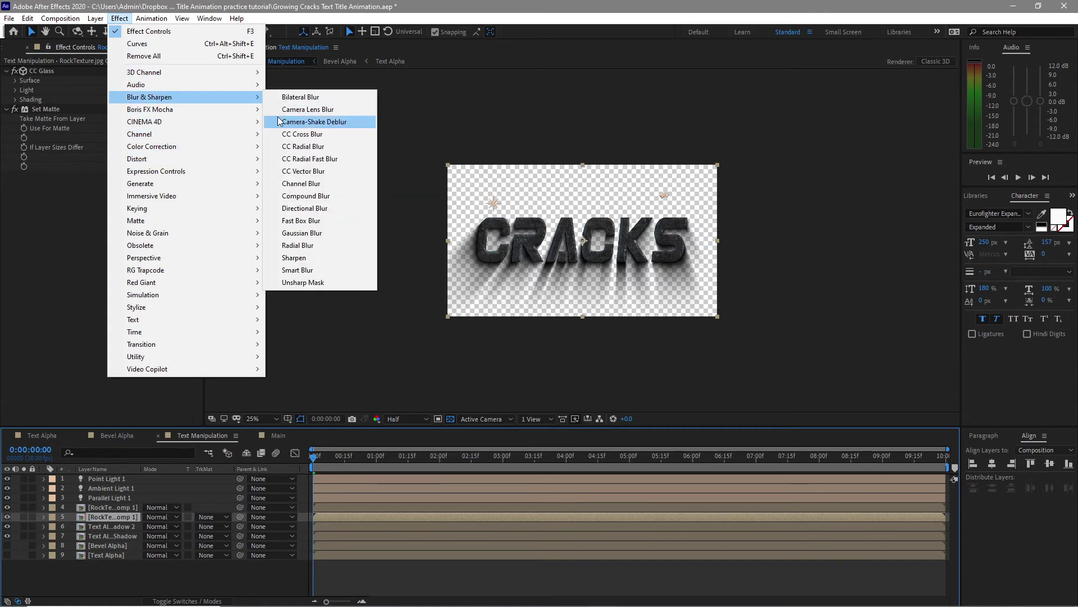
pyautogui.click(292, 148)
pyautogui.click(132, 186)
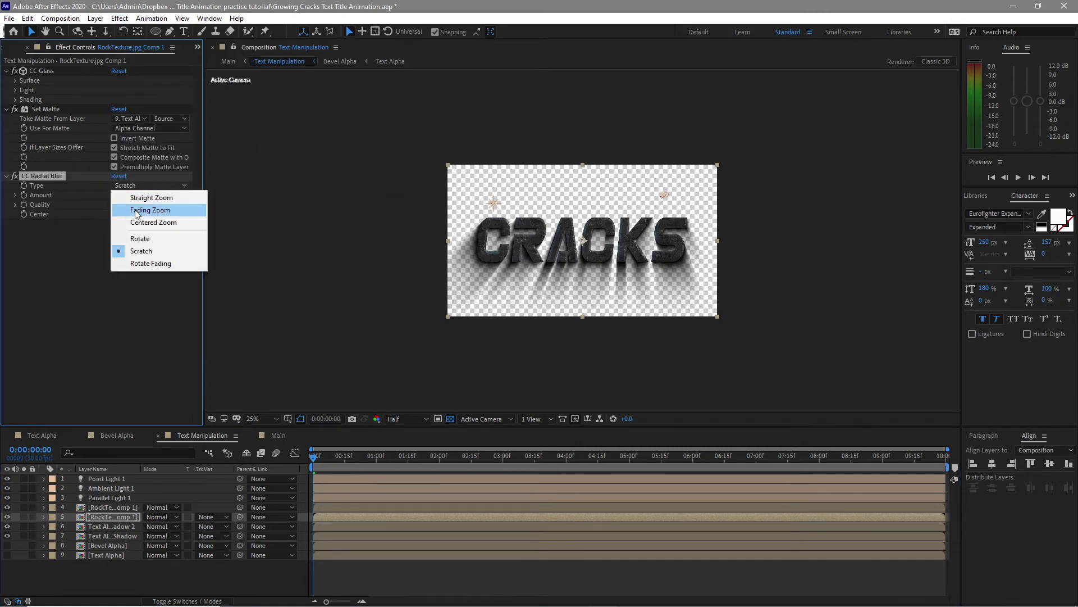
pyautogui.click(136, 212)
pyautogui.click(116, 197)
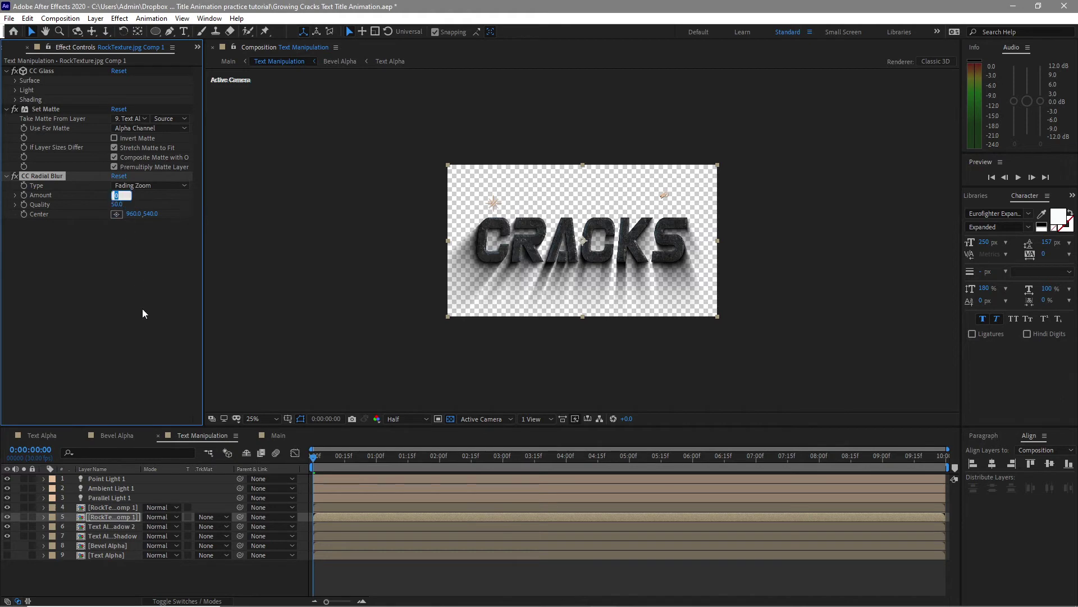
pyautogui.write('-8')
pyautogui.press('Return')
# - Add Curves to the lower RockTexture.jpg Comp 1 layer and raise the alpha curve steeply to make the blurred edges solid
pyautogui.click(120, 18)
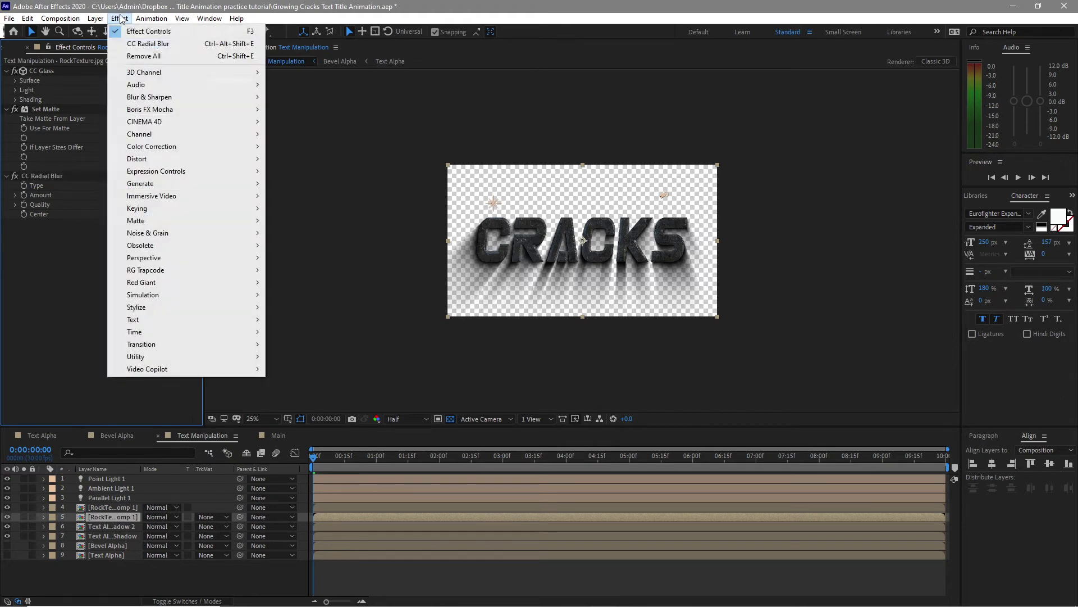
pyautogui.moveTo(260, 146)
pyautogui.click(284, 365)
pyautogui.click(136, 212)
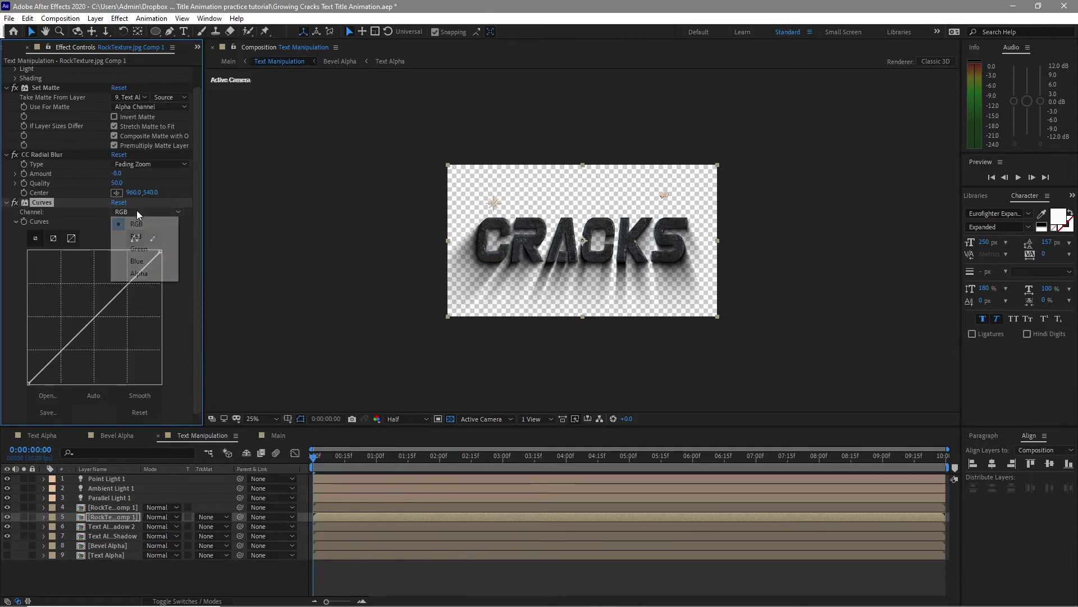
pyautogui.click(150, 278)
pyautogui.moveTo(113, 317); pyautogui.dragTo(51, 293)
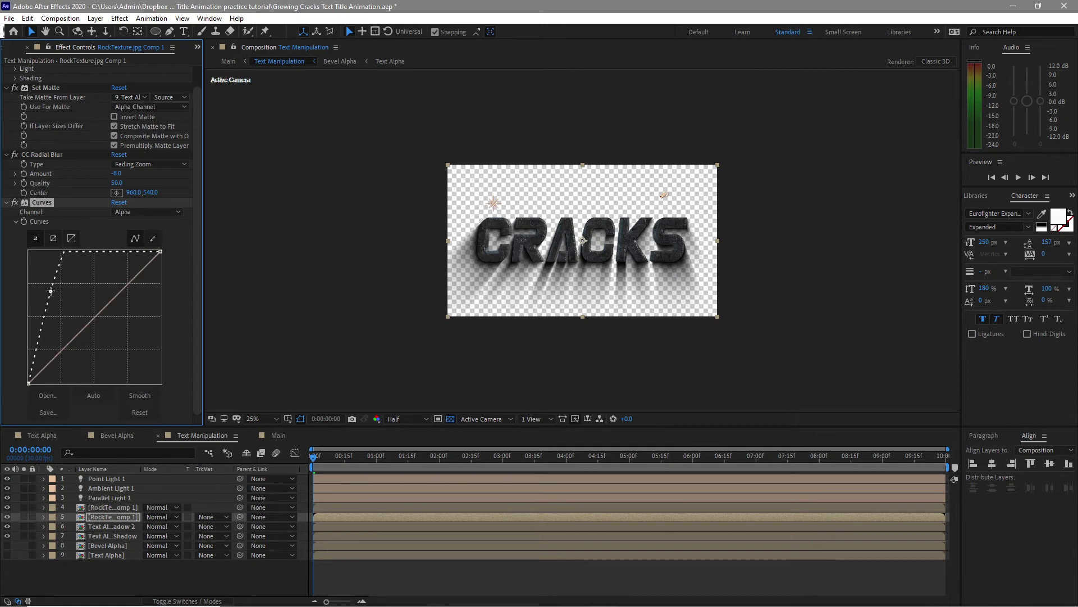
# - Raise the midtones of the lower rock layer's red curve and pull down the midtones of its RGB curve
pyautogui.click(145, 212)
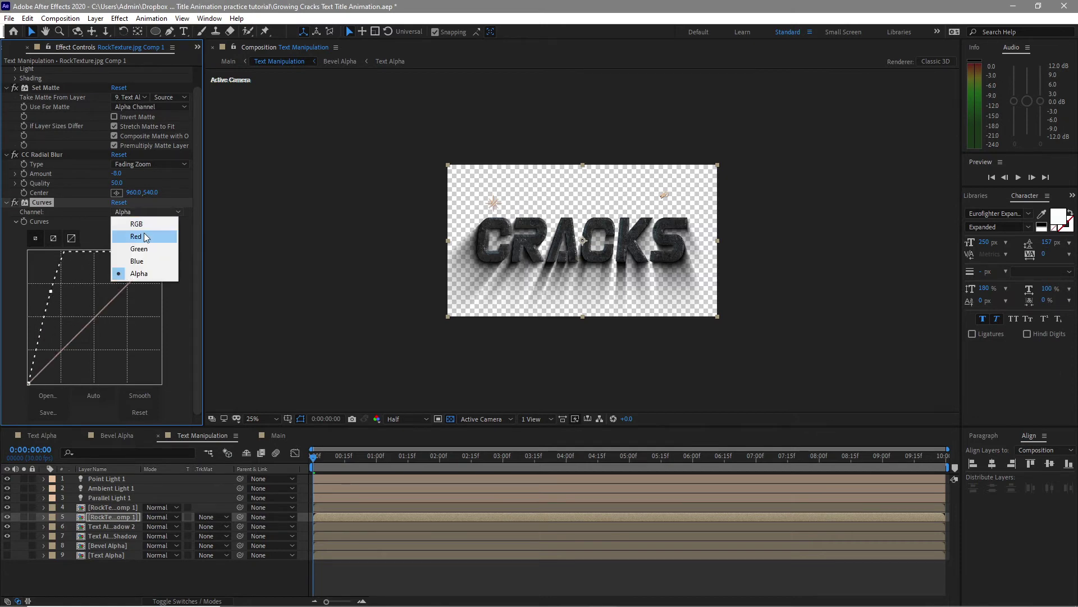
pyautogui.click(145, 237)
pyautogui.moveTo(97, 316); pyautogui.dragTo(86, 296)
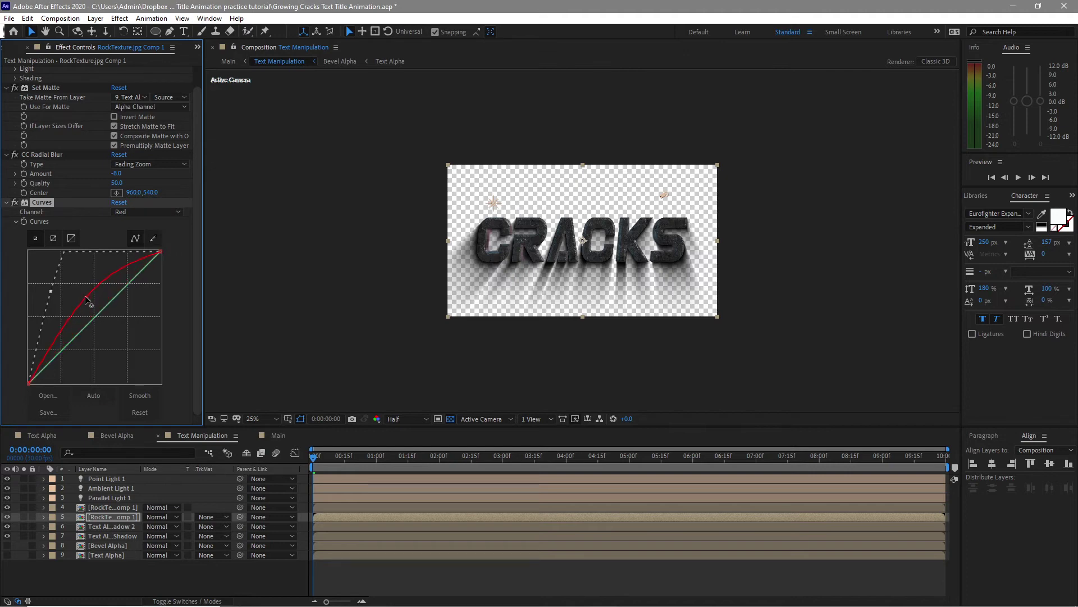
pyautogui.click(146, 211)
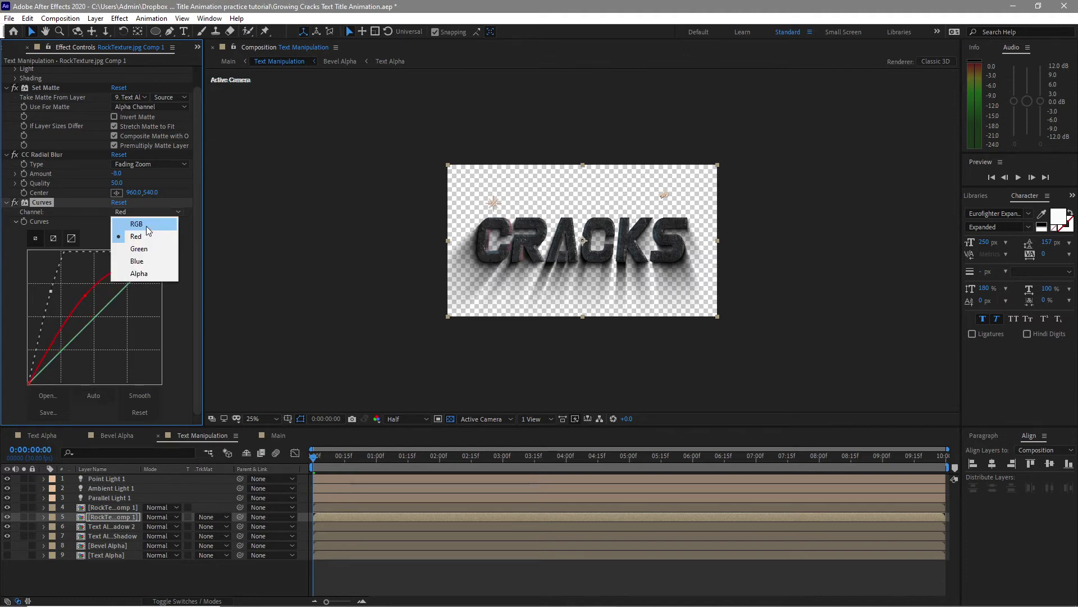
pyautogui.click(146, 225)
pyautogui.moveTo(92, 317); pyautogui.dragTo(107, 340)
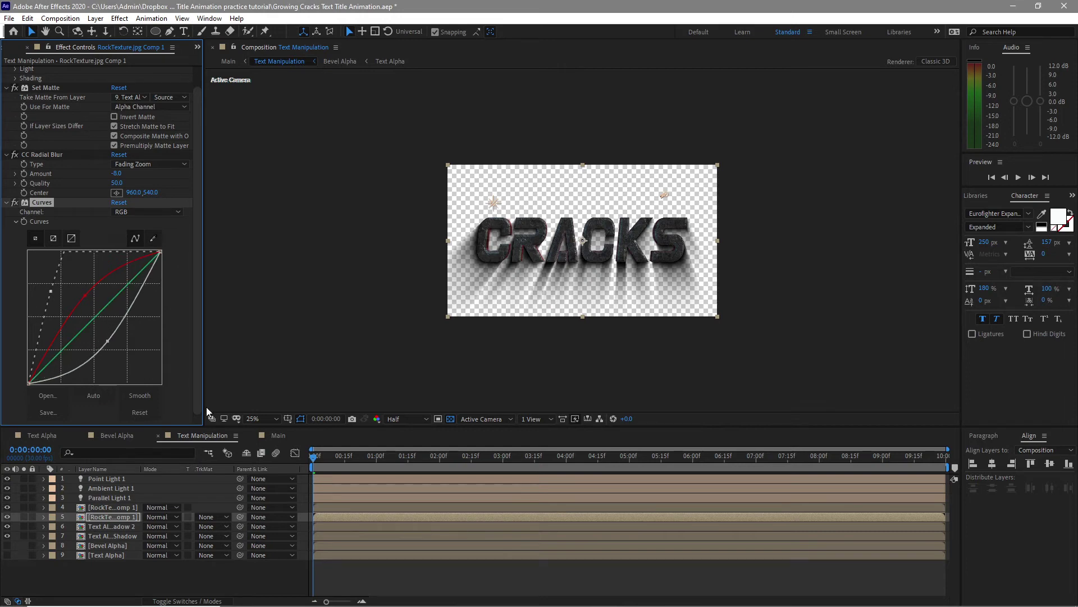
# - Return to the Main composition to view the text, and create a new 1920 × 1080, 30 fps, 10-second composition named Cracks
pyautogui.click(276, 436)
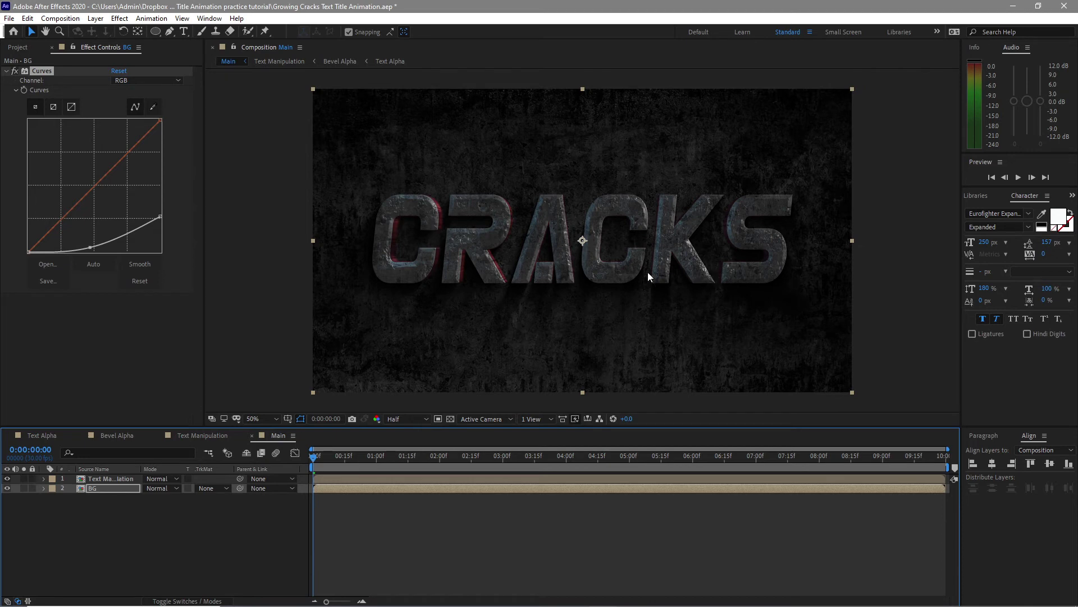
pyautogui.click(455, 508)
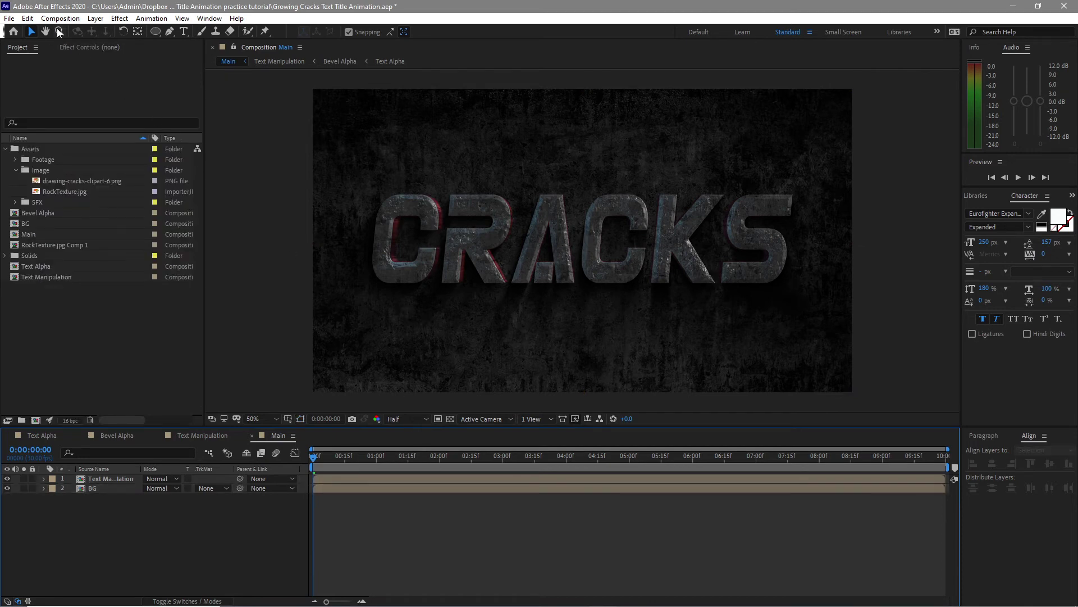
pyautogui.hotkey('ctrl', 'n')
pyautogui.write('Cracks')
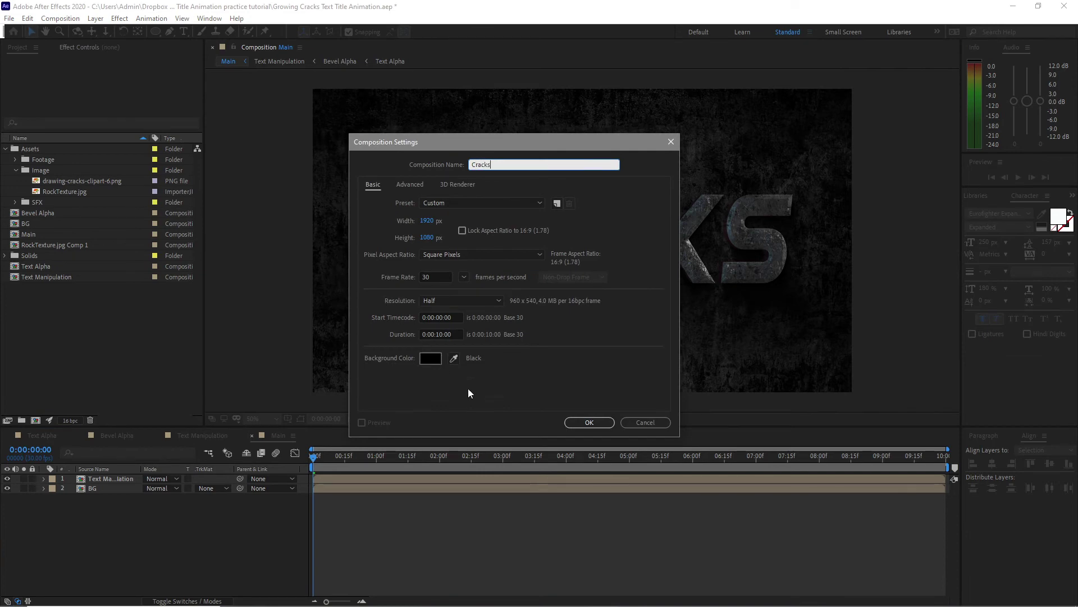
pyautogui.click(590, 422)
# - Create a black 1920 × 1080 solid named Crack in the Cracks composition
pyautogui.click(96, 19)
pyautogui.moveTo(156, 36)
pyautogui.click(278, 44)
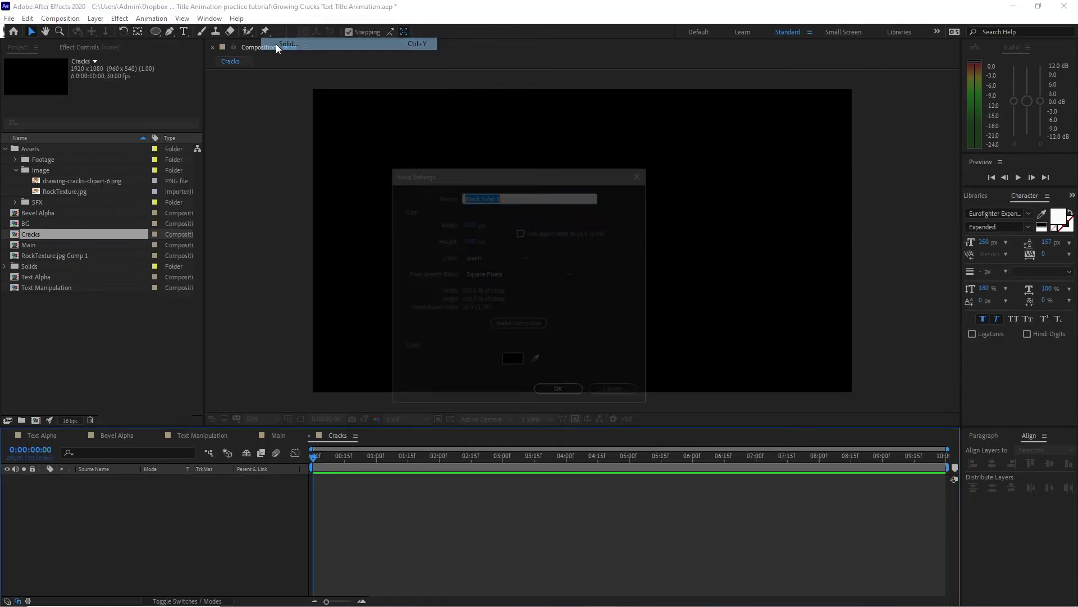
pyautogui.write('Crack')
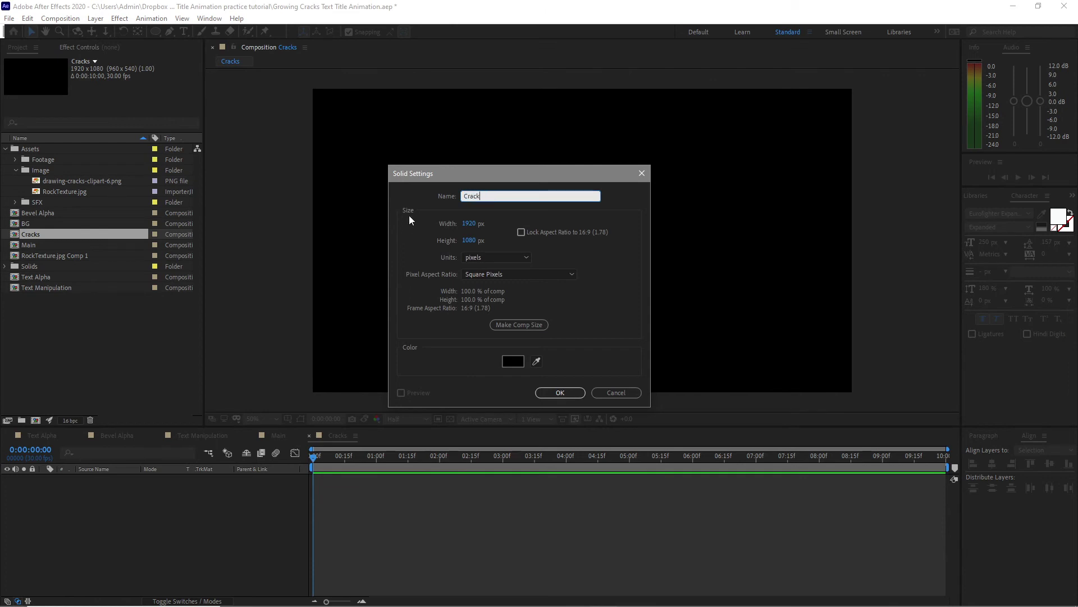
pyautogui.click(564, 392)
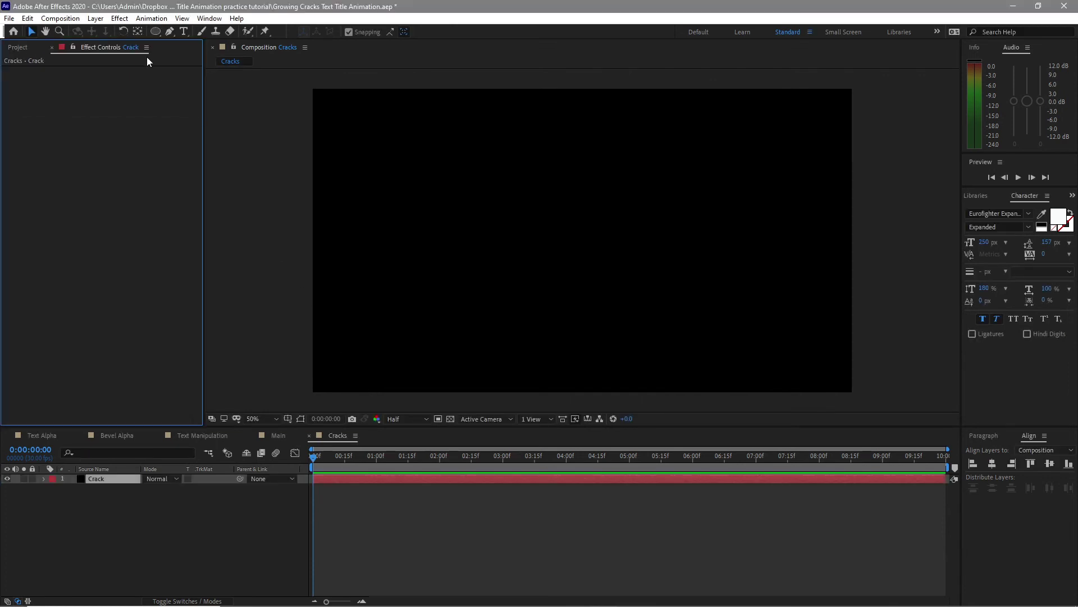
# - Apply Cell Pattern to the Crack solid, with the pattern Crystals HQ and a contrast of 1500
pyautogui.click(118, 21)
pyautogui.moveTo(167, 183)
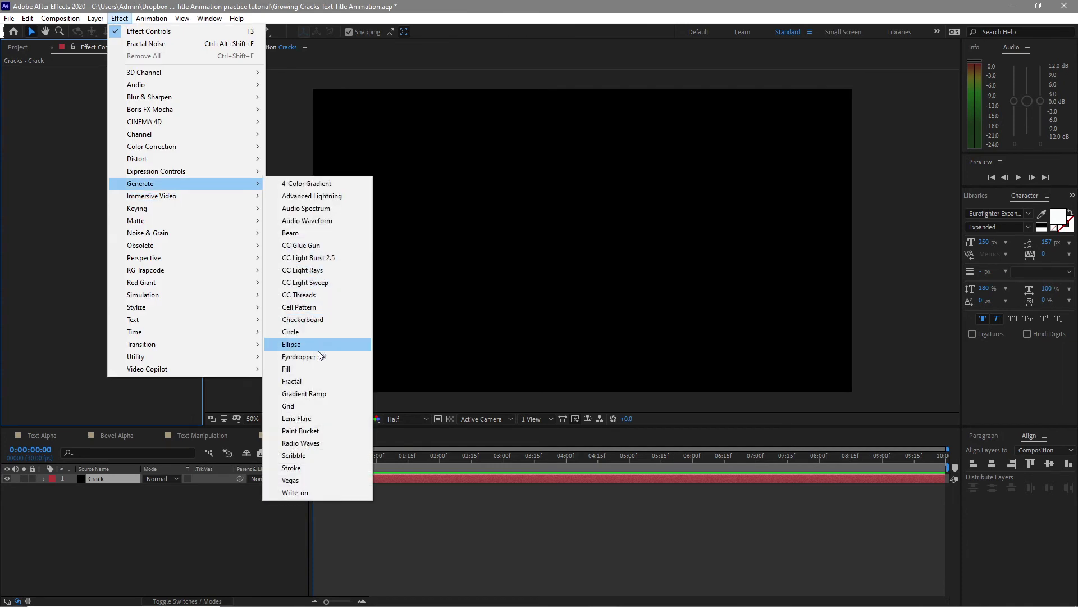
pyautogui.click(301, 307)
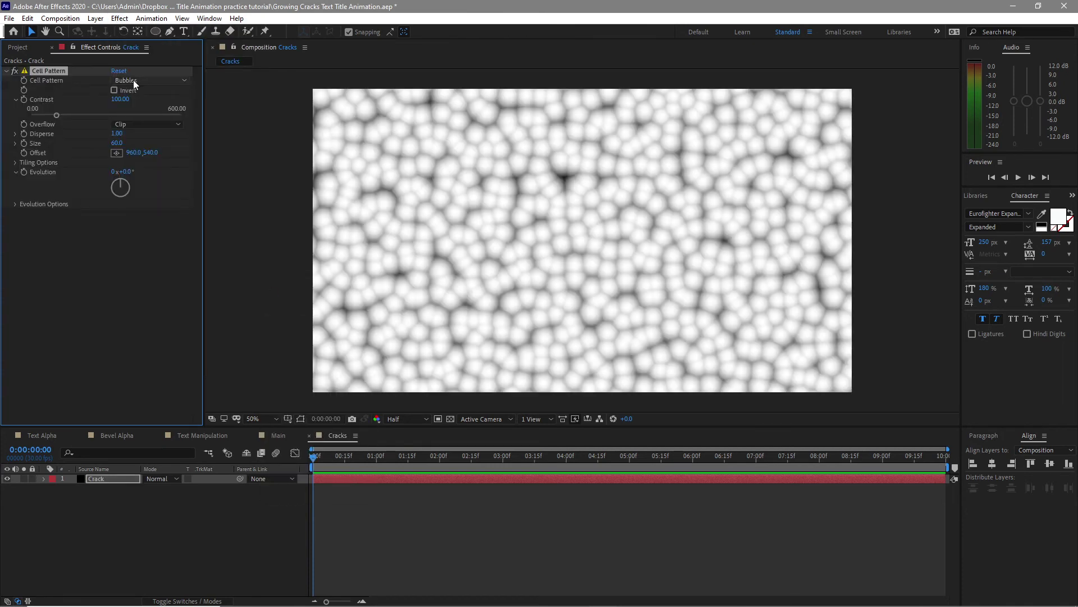
pyautogui.click(133, 80)
pyautogui.click(145, 174)
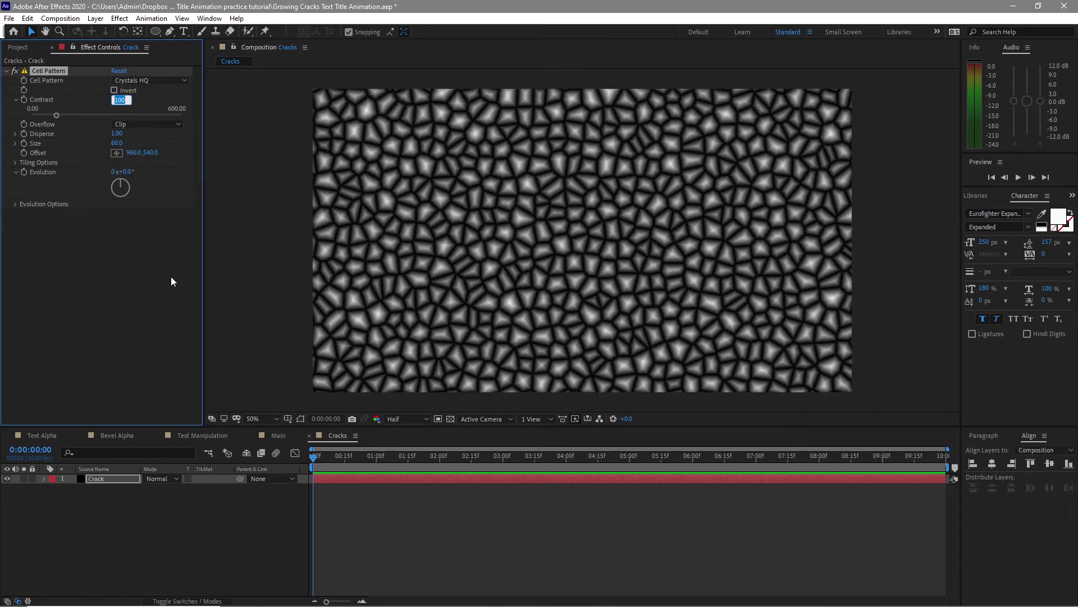
pyautogui.write('1500')
pyautogui.press('Return')
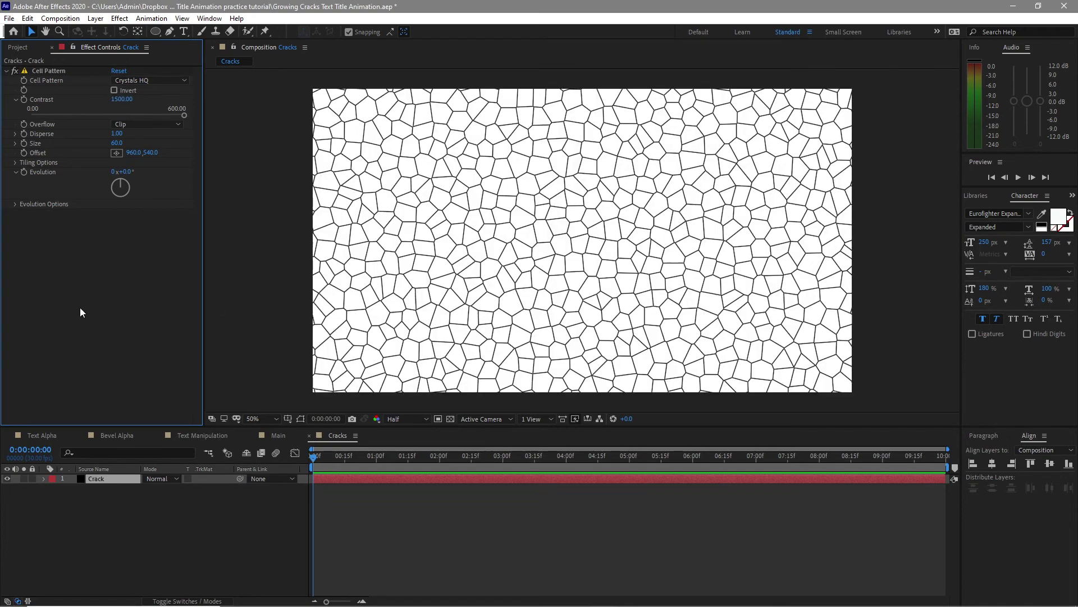
# - Apply Turbulent Displace to the Crack solid with a size of 3 and a complexity of 6
pyautogui.click(114, 21)
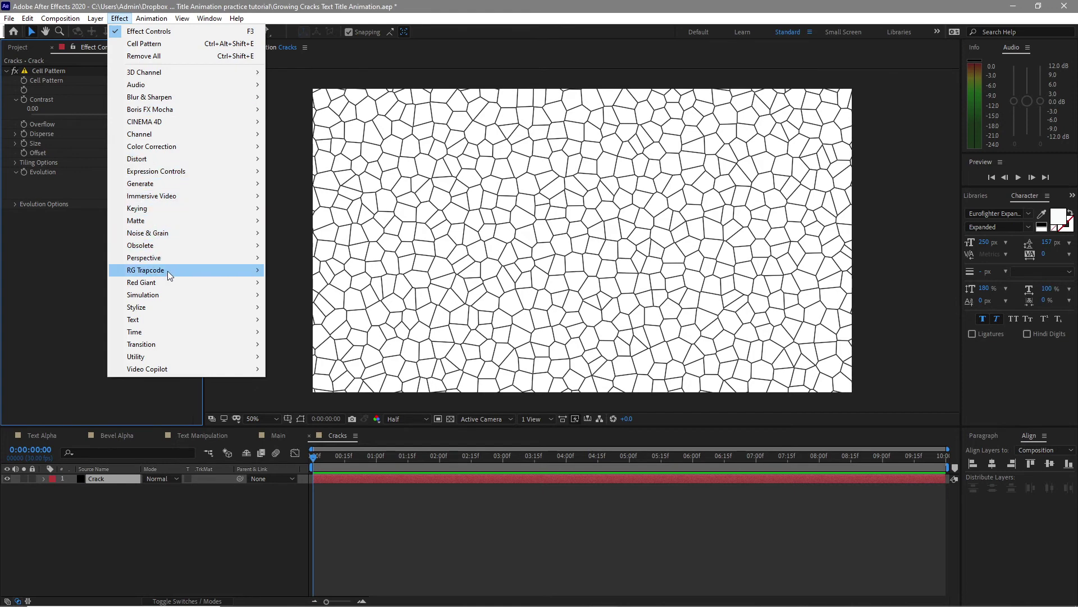
pyautogui.moveTo(163, 159)
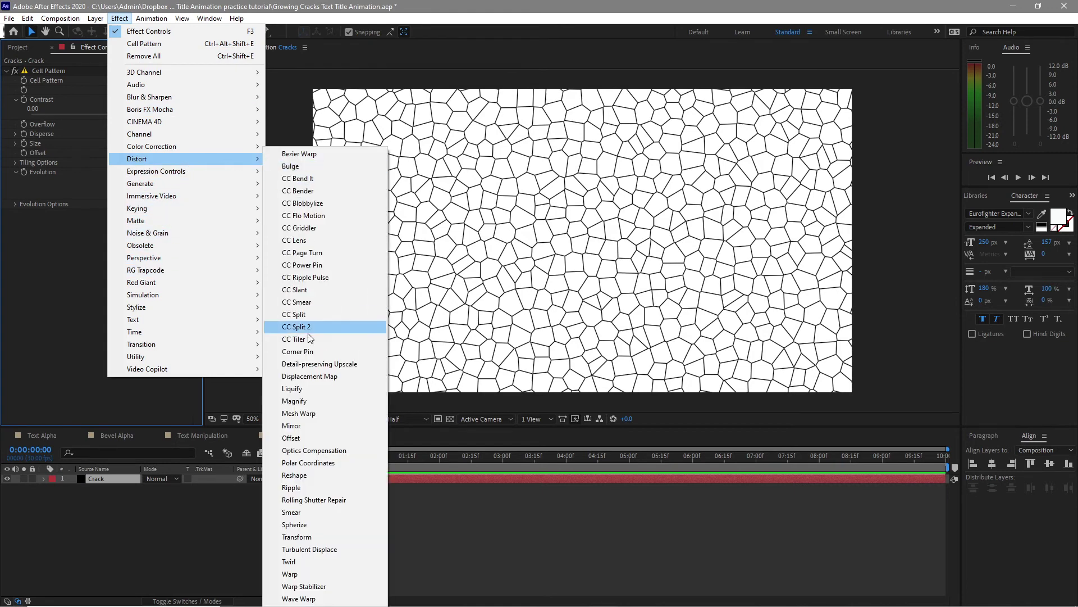
pyautogui.click(301, 549)
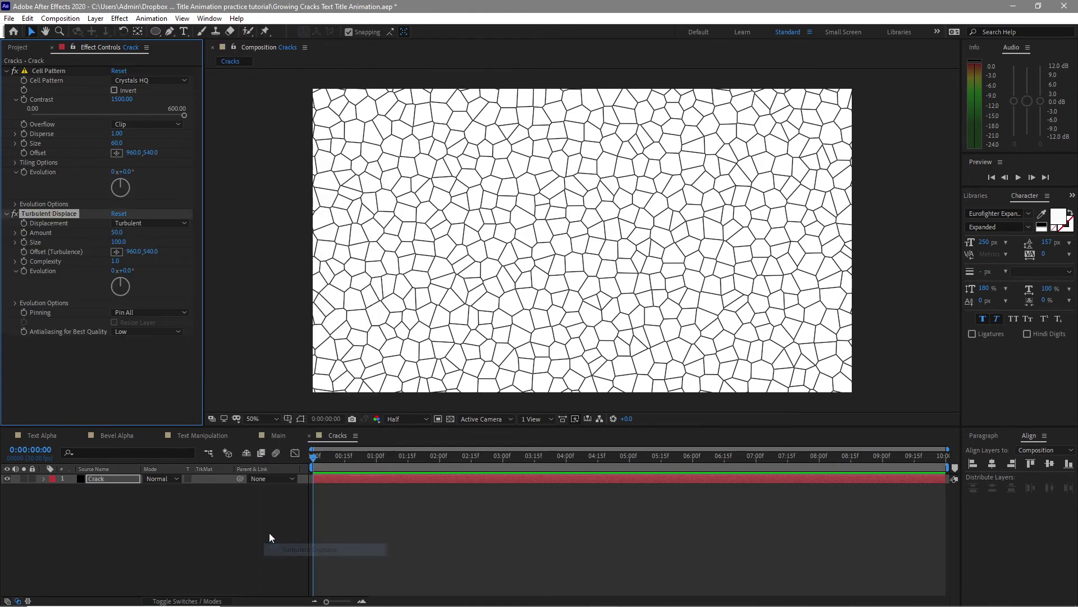
pyautogui.click(118, 242)
pyautogui.write('3')
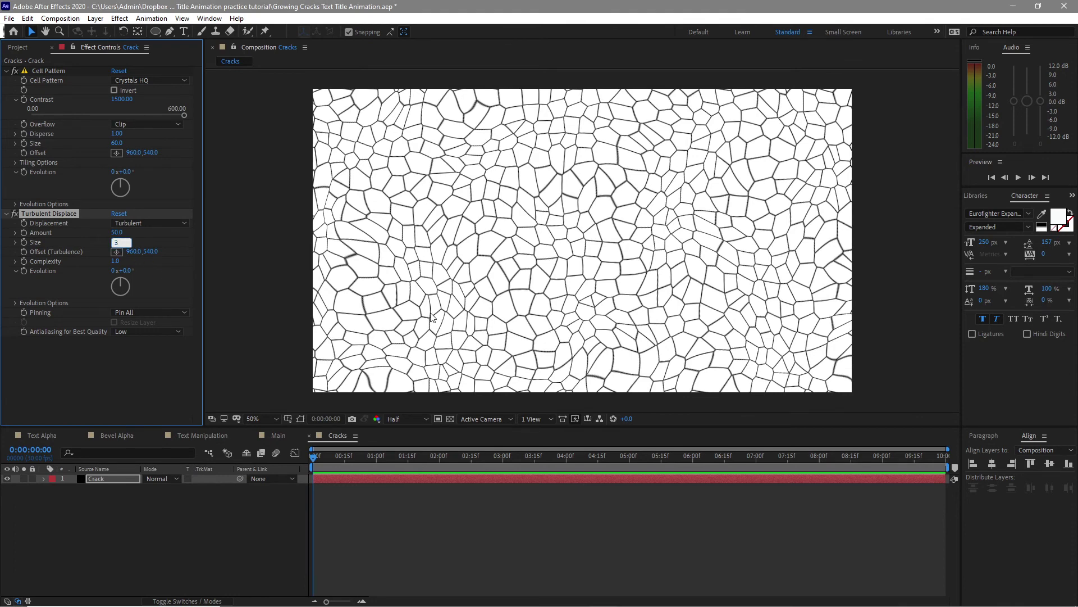
pyautogui.click(114, 262)
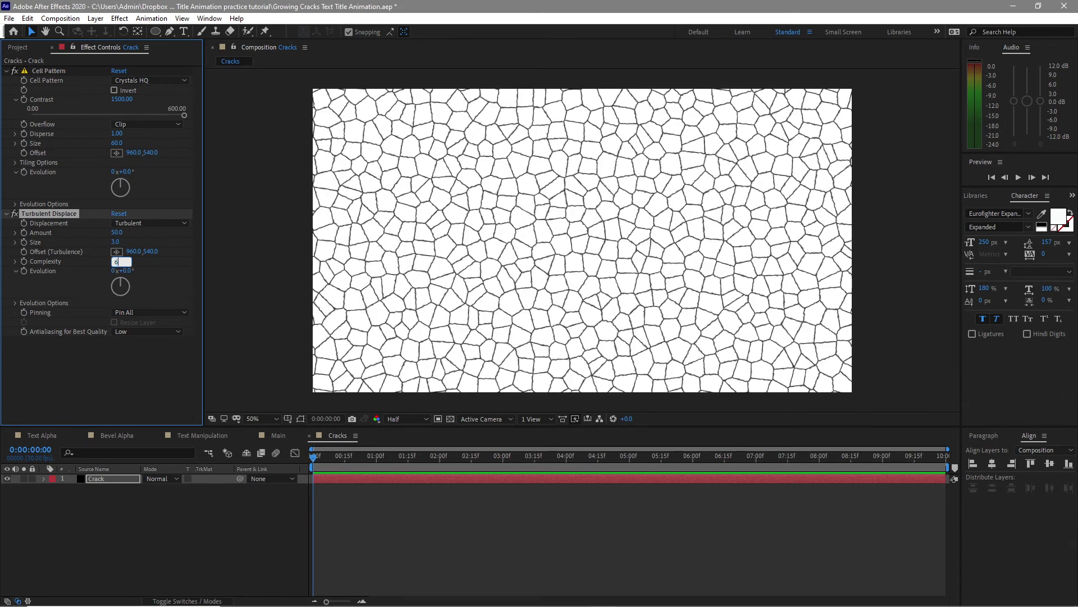
pyautogui.write('6')
pyautogui.press('Return')
# - Place Text Alpha above the Crack layer in Cracks, and add the Cracks composition on top of Bevel Alpha with Multiply blending
pyautogui.click(13, 49)
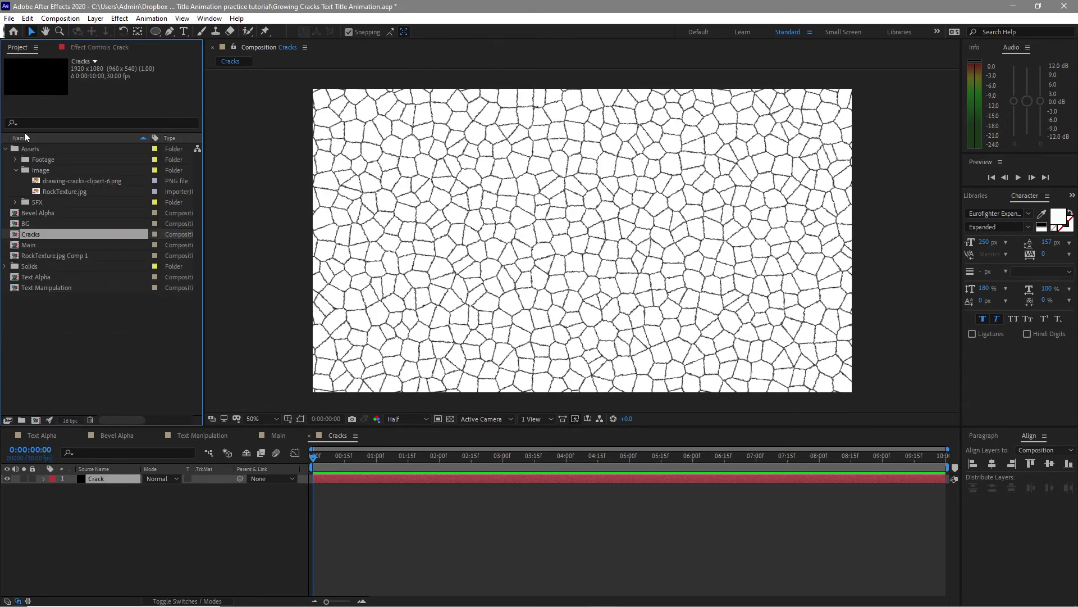
pyautogui.moveTo(63, 275); pyautogui.dragTo(92, 479)
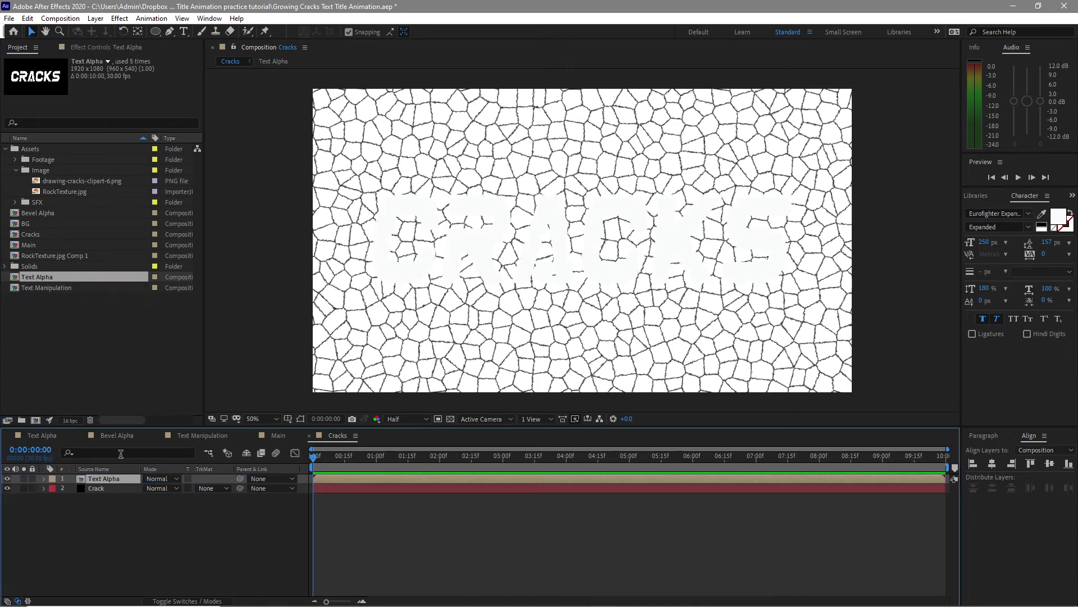
pyautogui.click(117, 437)
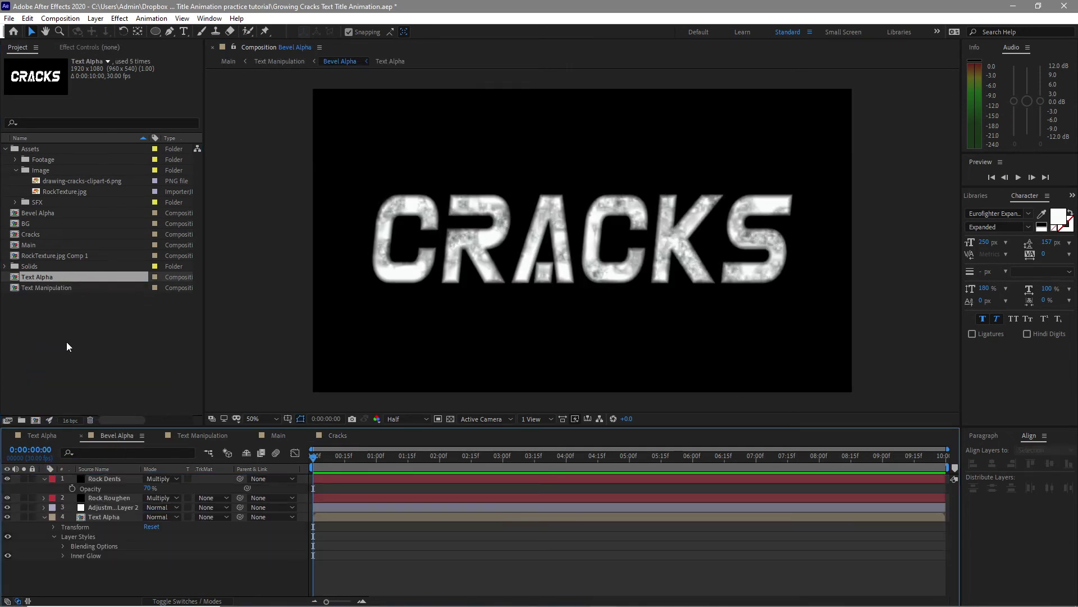
pyautogui.click(66, 341)
pyautogui.moveTo(43, 236)
pyautogui.mouseDown()
pyautogui.moveTo(62, 444)
pyautogui.moveTo(82, 479)
pyautogui.mouseUp()
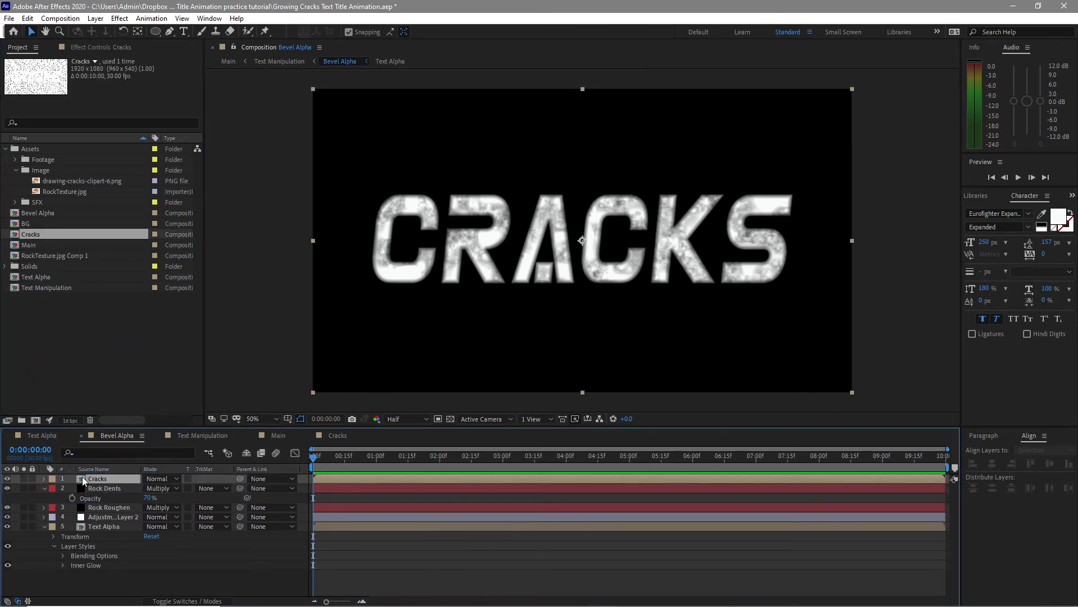
pyautogui.click(158, 479)
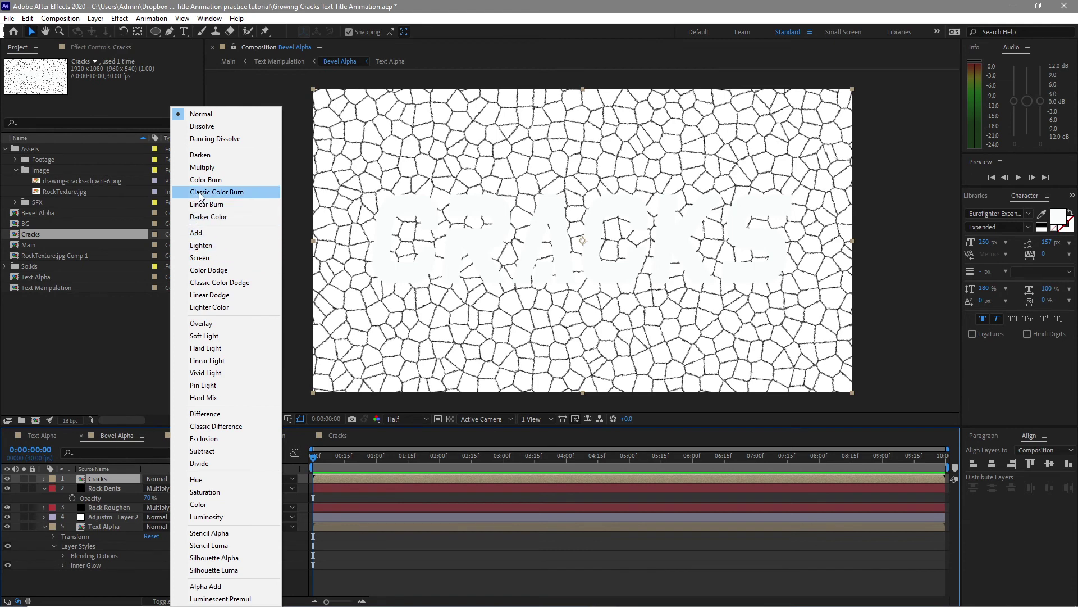
pyautogui.click(201, 168)
# - Add the Cracks composition as the uppermost layer in Main and set its blending mode to Multiply
pyautogui.click(275, 435)
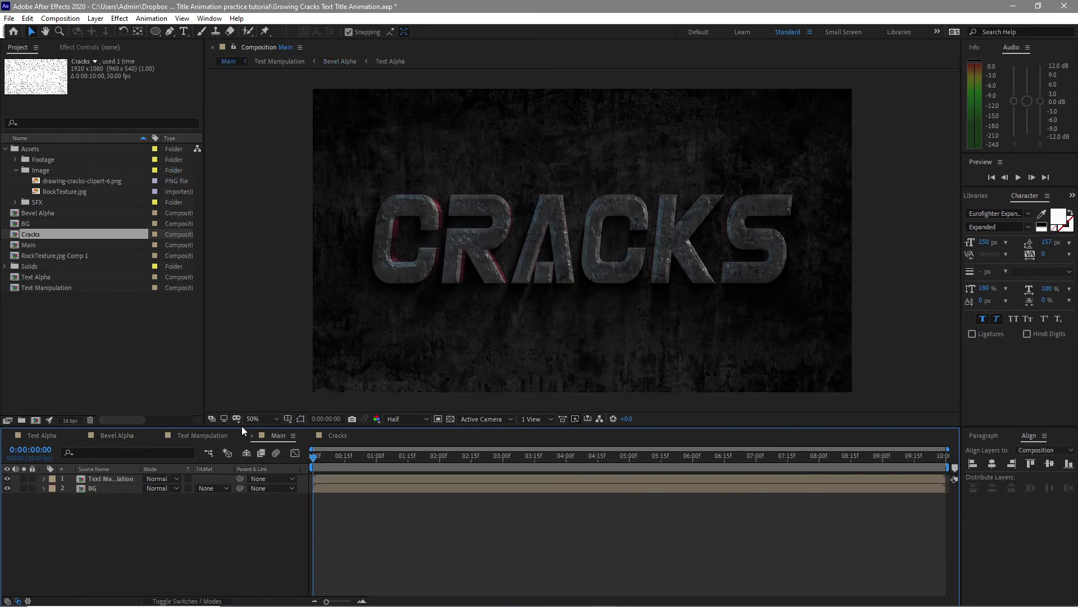
pyautogui.moveTo(88, 468); pyautogui.dragTo(88, 479)
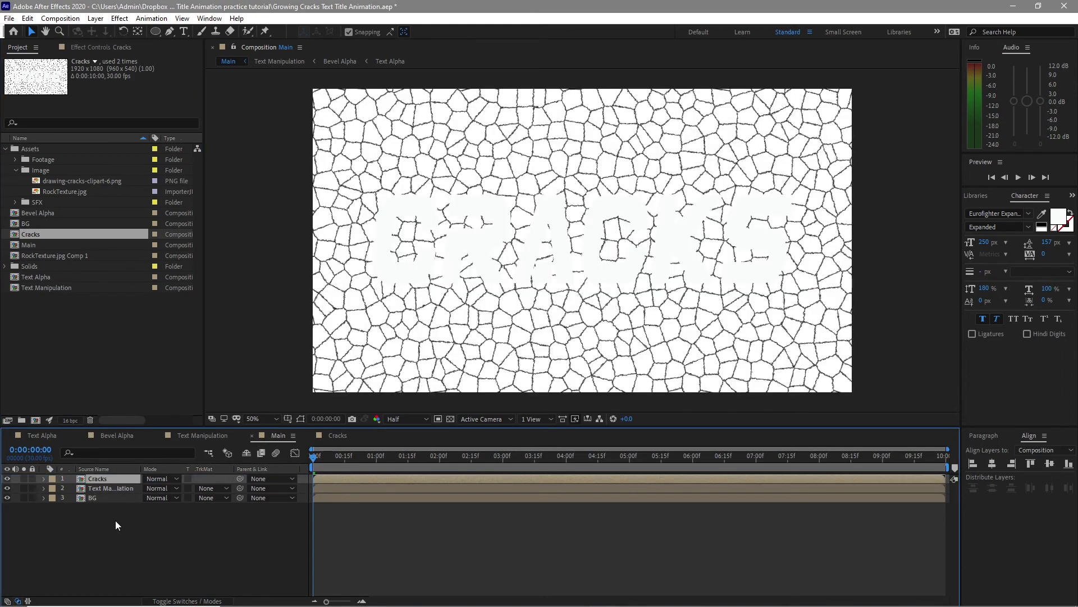
pyautogui.click(153, 480)
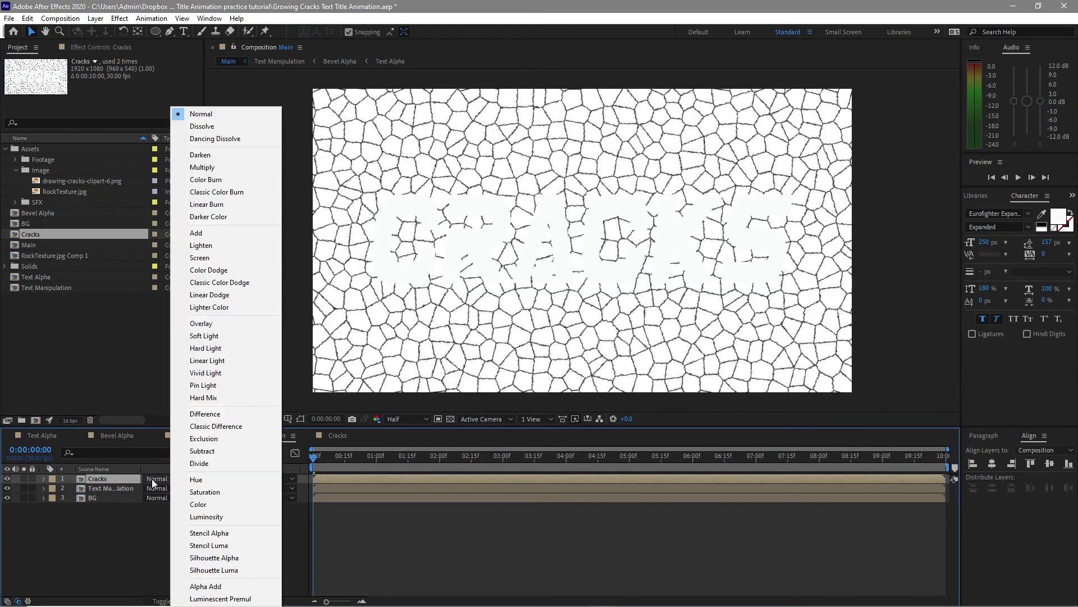
pyautogui.click(211, 167)
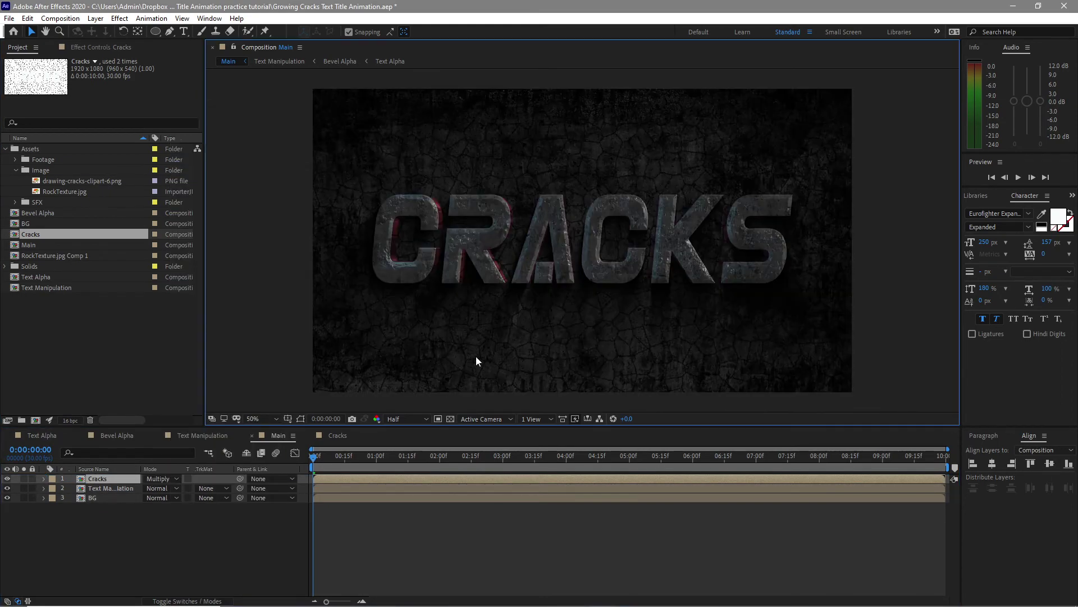
# - Apply Set Matte to the Cracks layer in Main, taking the matte from the Text Manipulation layer
pyautogui.click(119, 18)
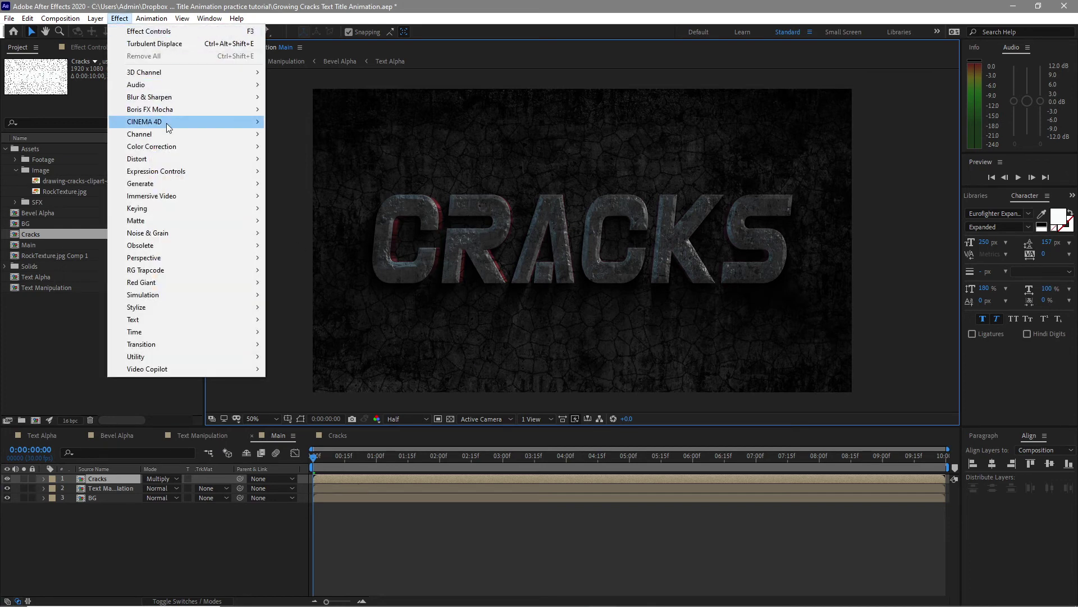
pyautogui.moveTo(247, 134)
pyautogui.click(295, 258)
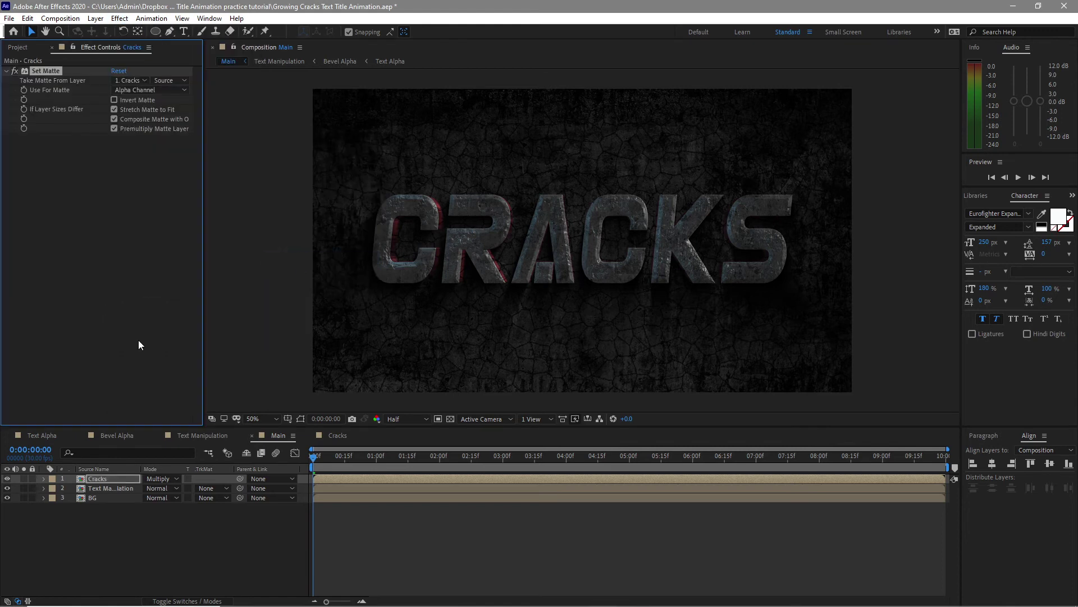
pyautogui.click(132, 80)
pyautogui.click(141, 121)
# - Apply Radial Wipe to Text Alpha in Cracks, keyframe Transition Completion rising from 0% at the start through 0:00:09:29, and preview Main
pyautogui.click(331, 436)
pyautogui.click(120, 18)
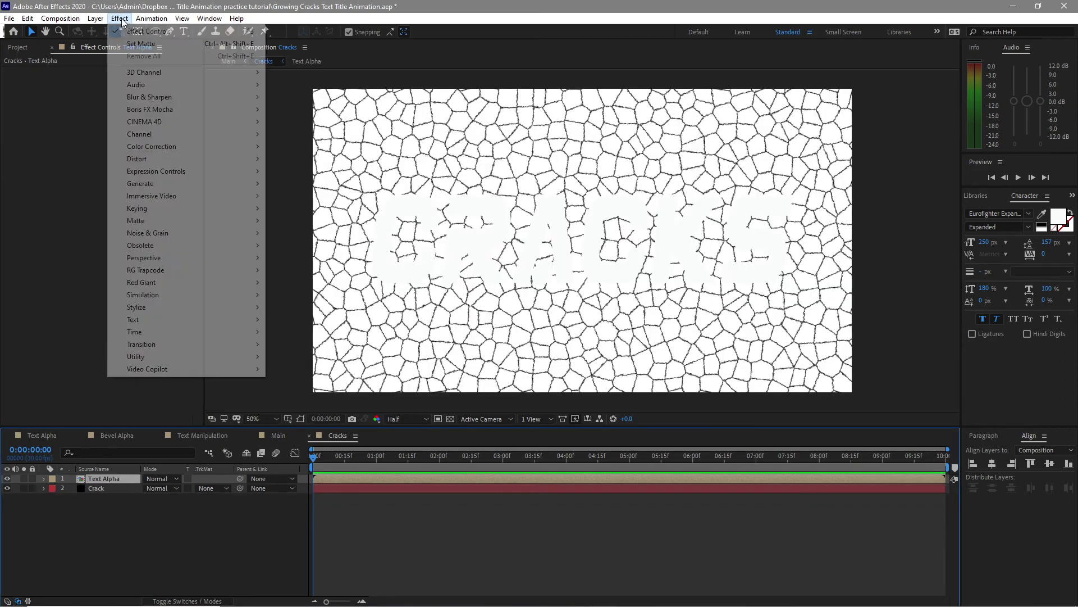
pyautogui.moveTo(254, 347)
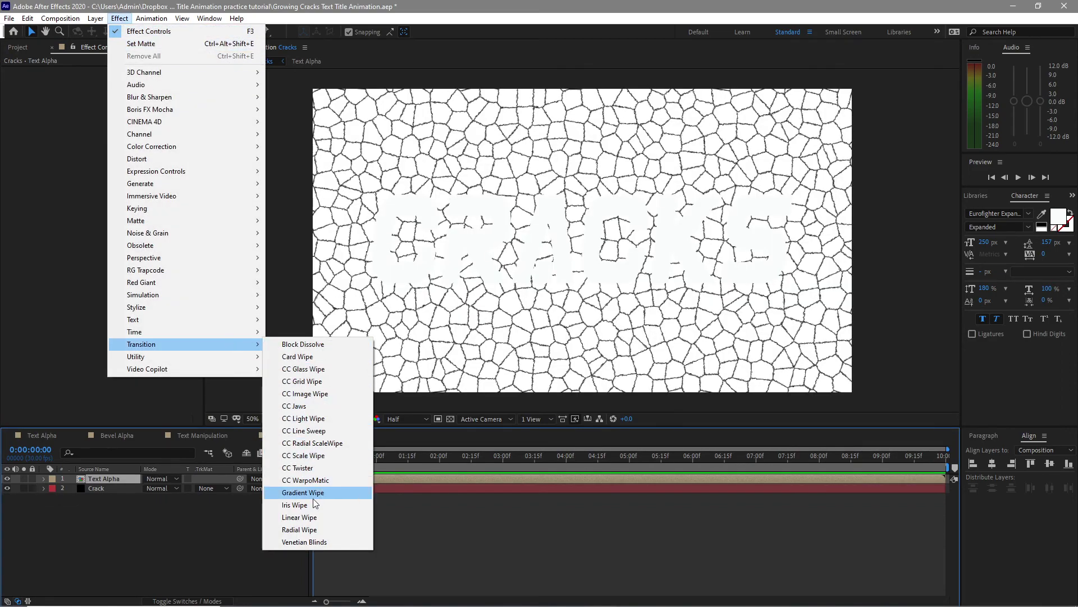
pyautogui.click(315, 532)
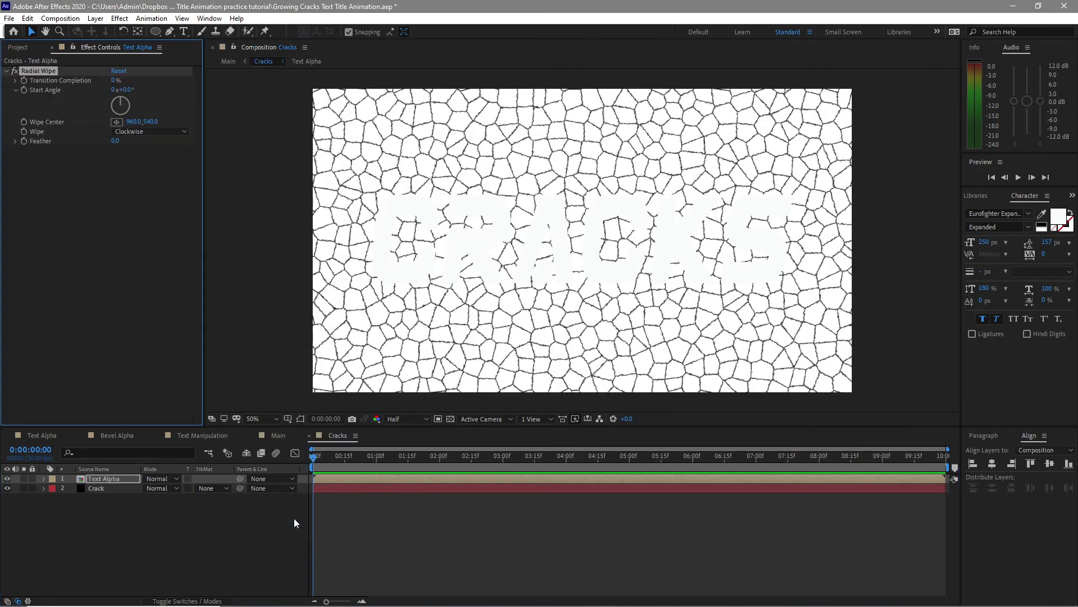
pyautogui.click(24, 80)
pyautogui.moveTo(314, 457); pyautogui.dragTo(947, 455)
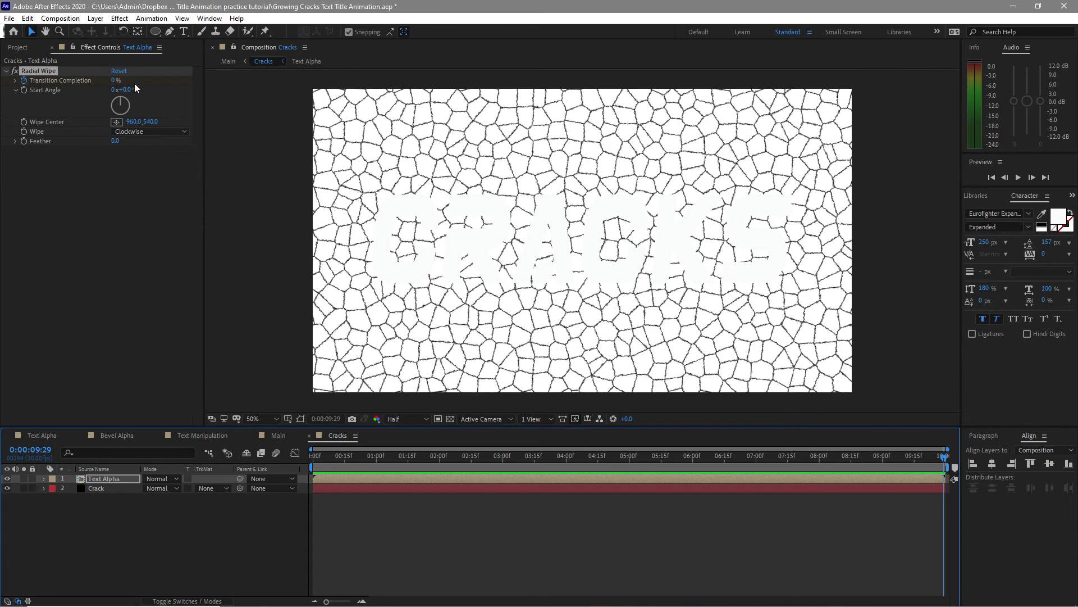
pyautogui.moveTo(114, 81); pyautogui.dragTo(215, 100)
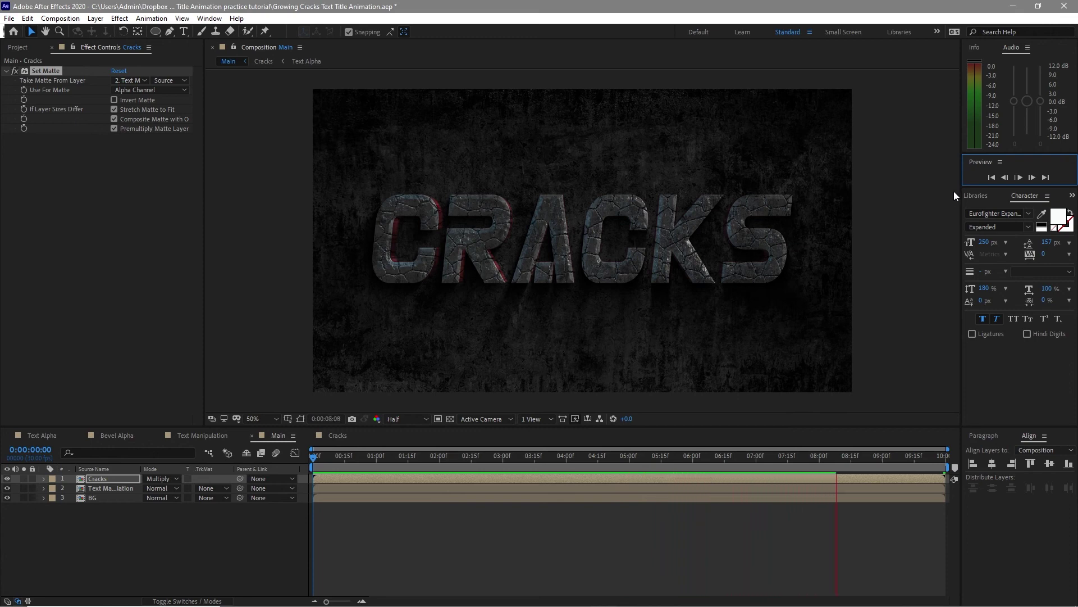
pyautogui.click(1018, 179)
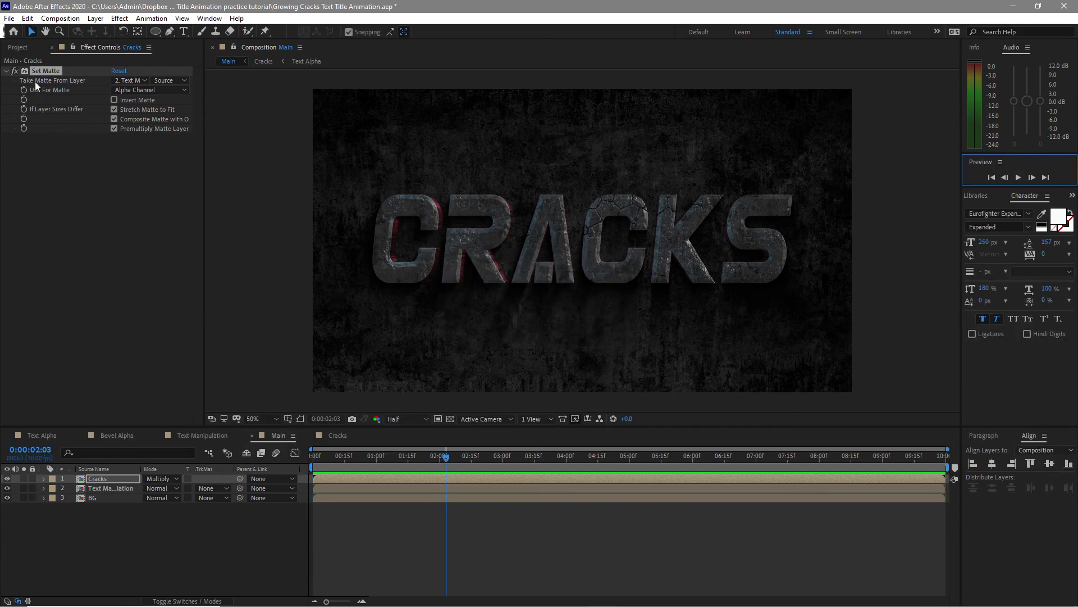
# - Add drawing-cracks-clipart-6.png above BG in Main, and place Footage_Sm_2_1.mp4 over it with Add blending
pyautogui.click(18, 48)
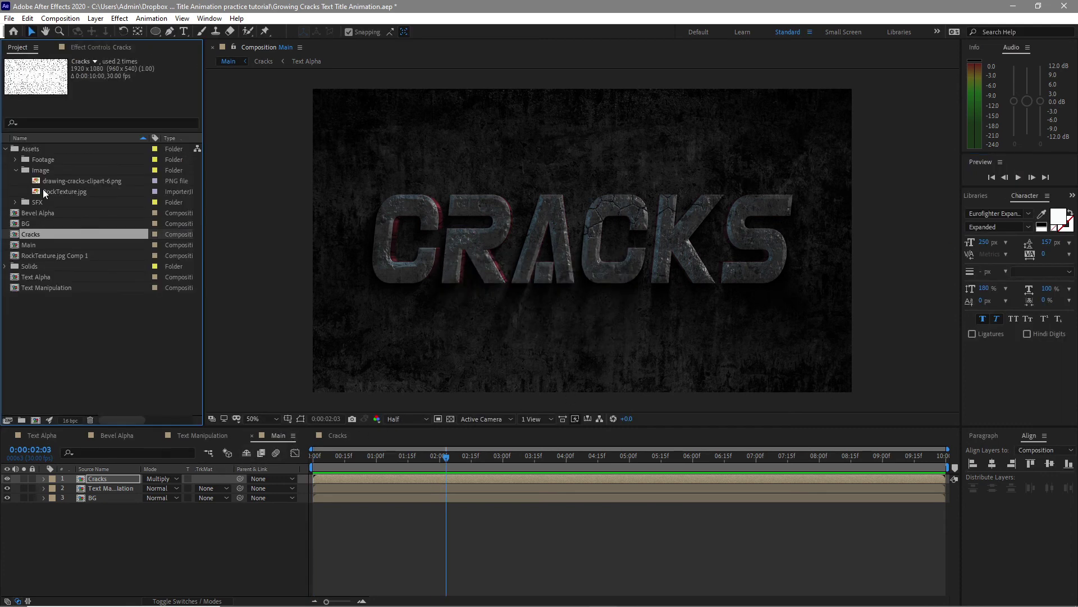
pyautogui.moveTo(49, 183); pyautogui.dragTo(54, 497)
pyautogui.click(16, 159)
pyautogui.click(82, 172)
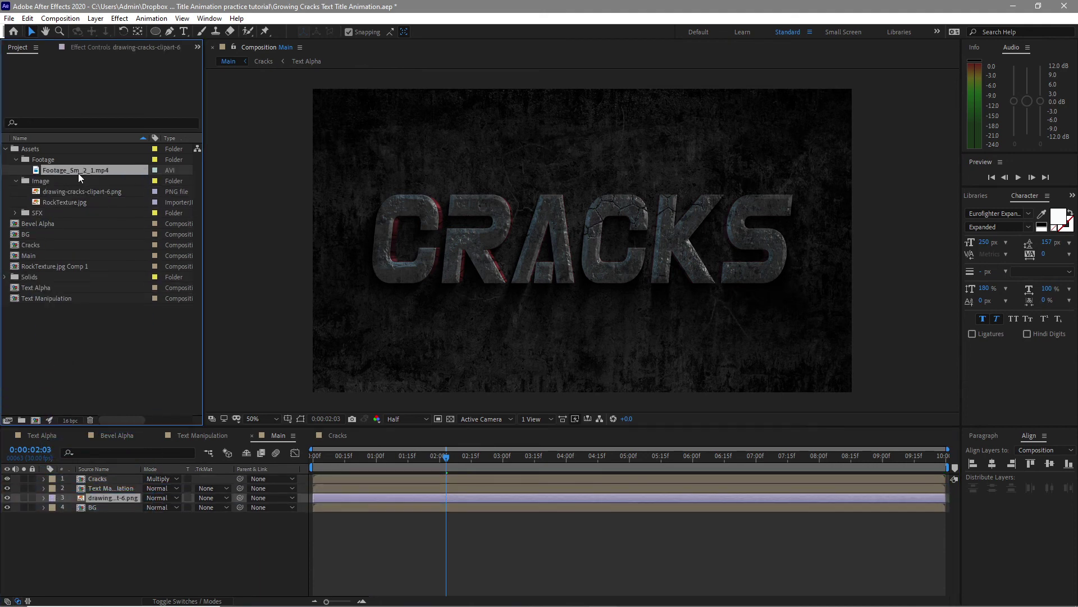
pyautogui.moveTo(76, 171); pyautogui.dragTo(76, 491)
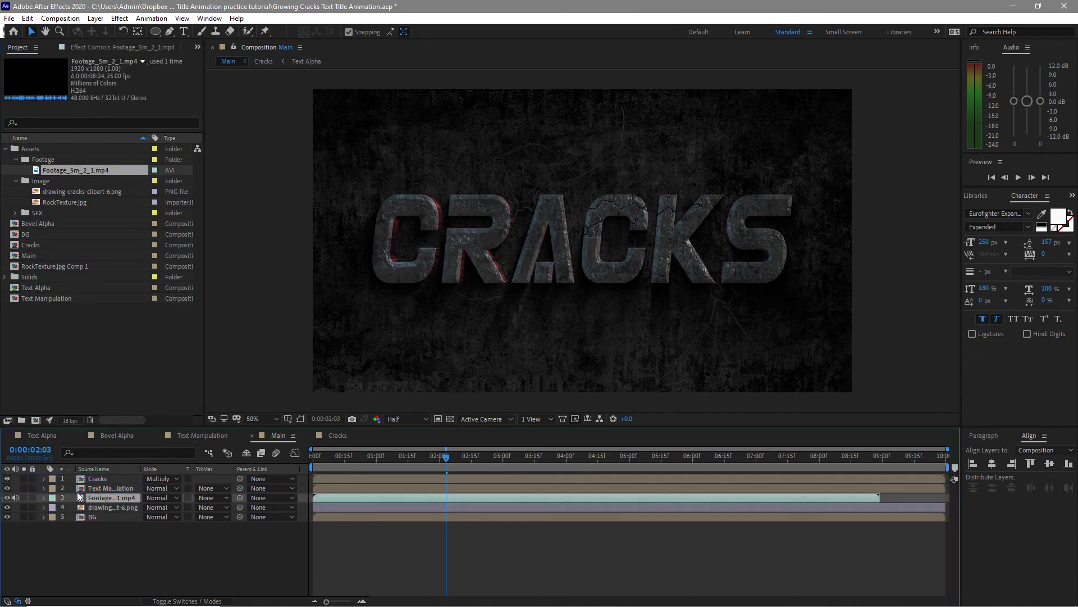
pyautogui.click(159, 498)
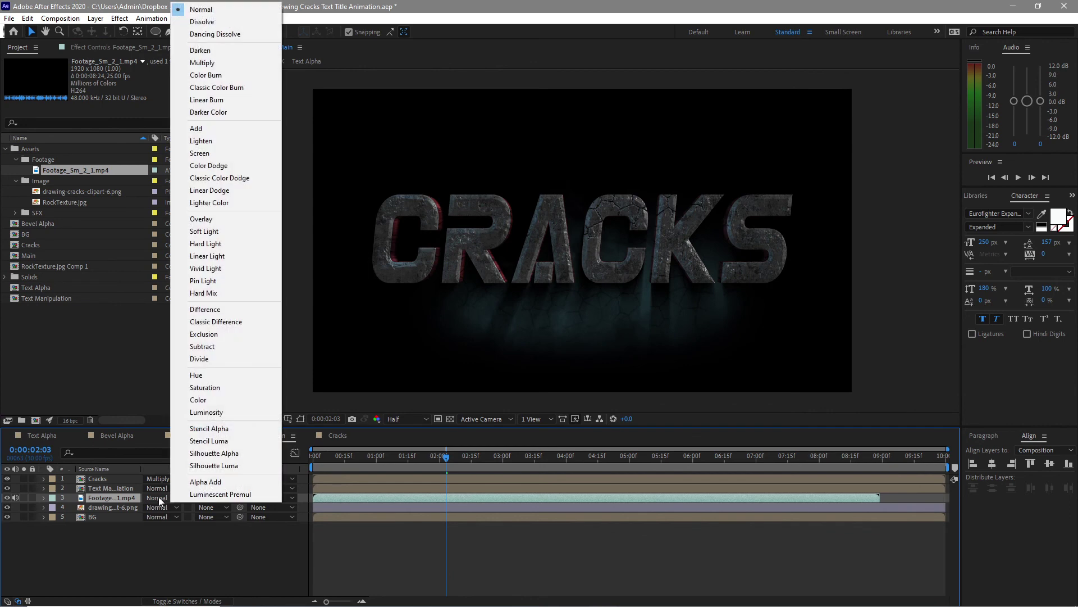
pyautogui.click(196, 129)
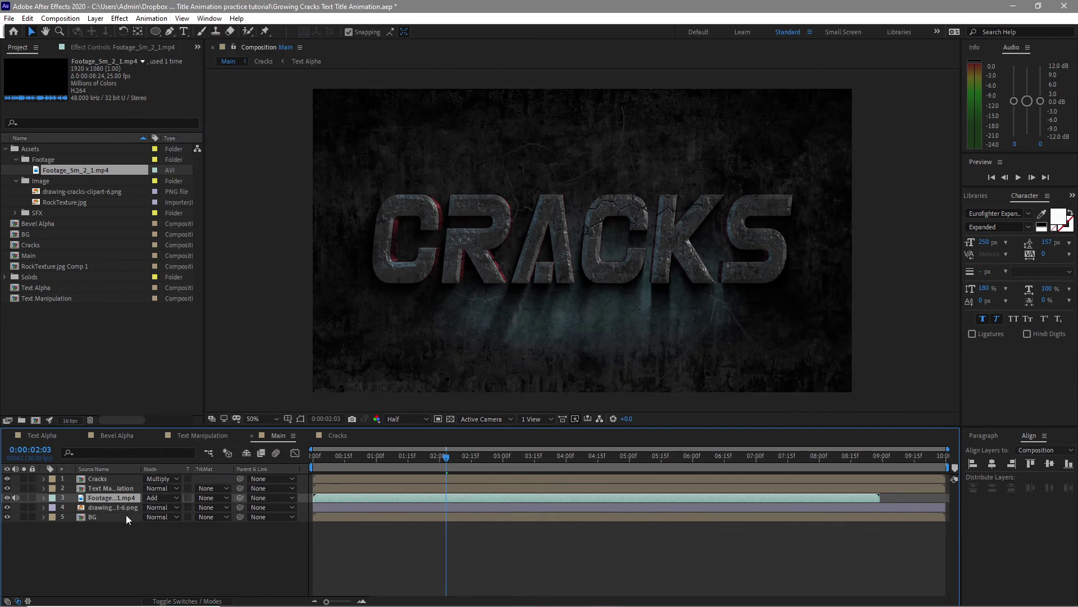
# - Lower the footage layer to position 960, 662 and set its opacity to 70%
pyautogui.press('p')
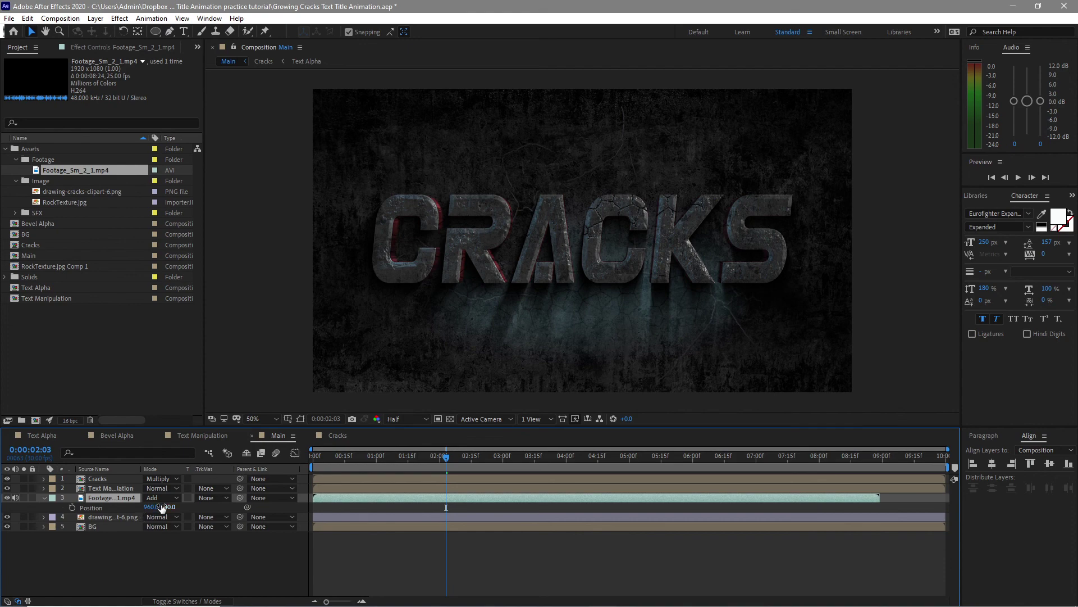
pyautogui.moveTo(163, 507); pyautogui.dragTo(216, 523)
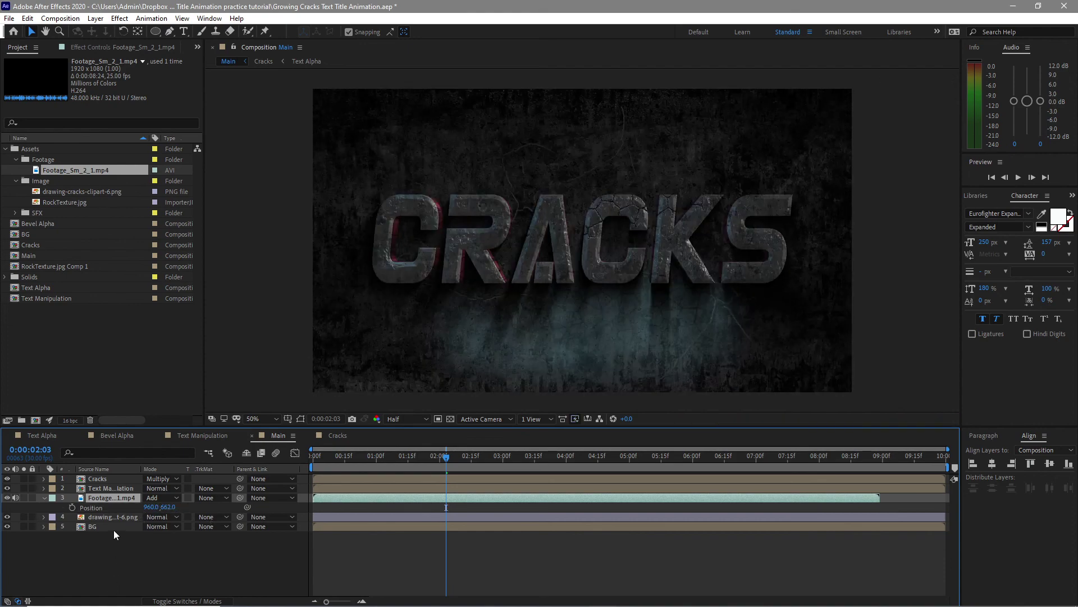
pyautogui.press('t')
pyautogui.click(149, 508)
pyautogui.write('70')
pyautogui.click(130, 576)
# - Preview the Main composition from the start to check the growing cracks and the footage glow
pyautogui.moveTo(444, 456); pyautogui.dragTo(315, 457)
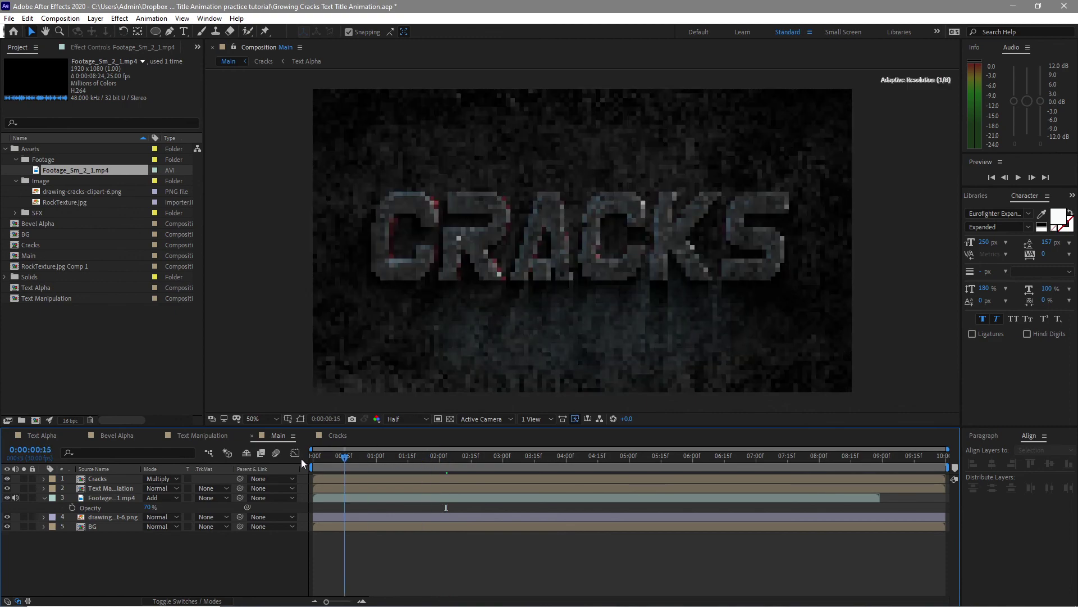
pyautogui.click(1018, 177)
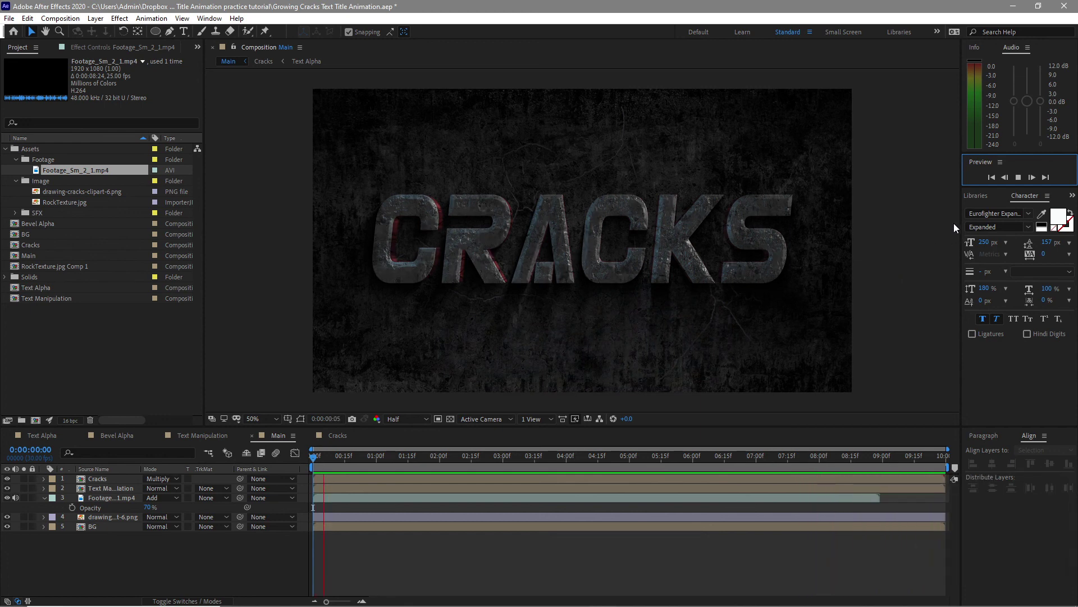
pyautogui.click(1012, 179)
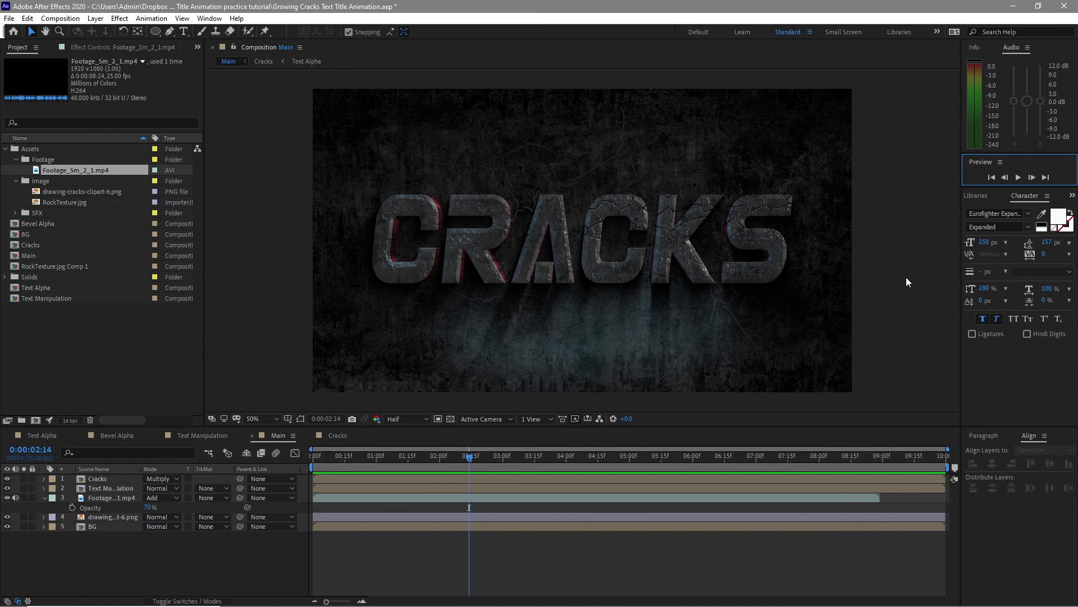